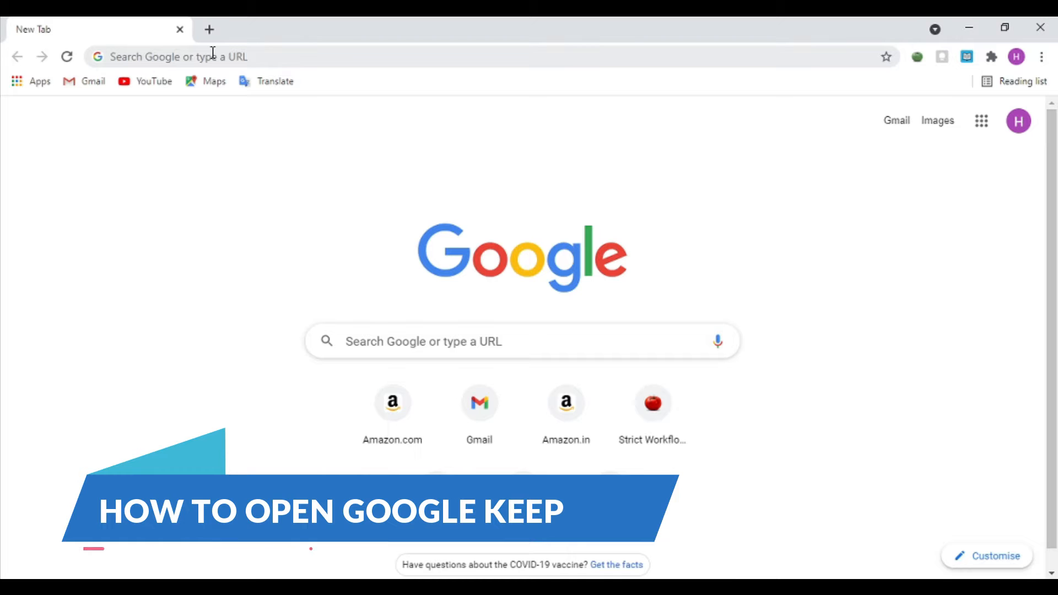
Step: Search Chrome for 'google keep' and open the Google Keep site from the results
click(212, 52)
text(goog)
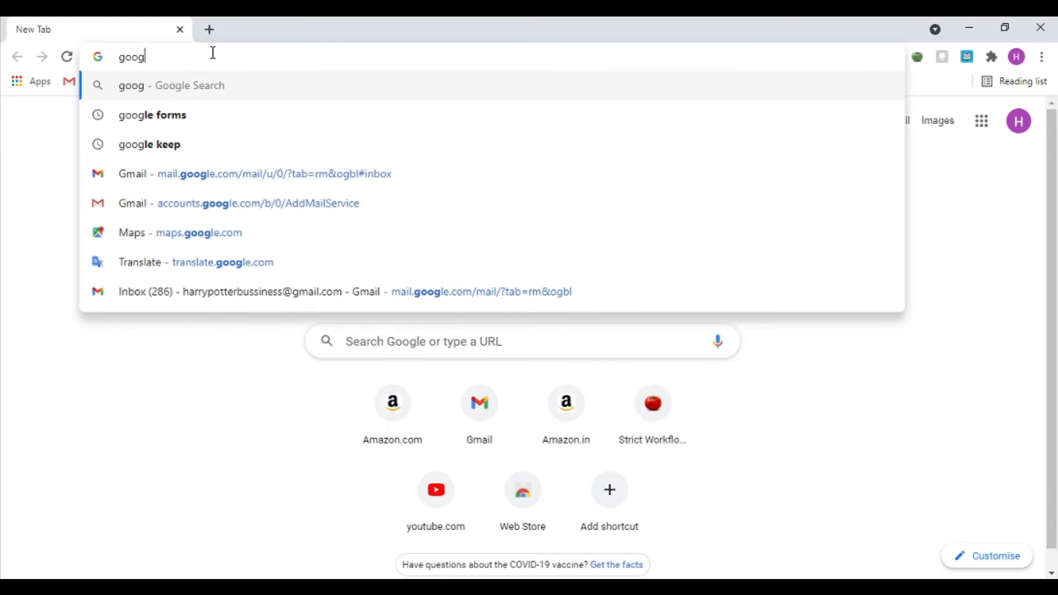
text(le keep)
key(Return)
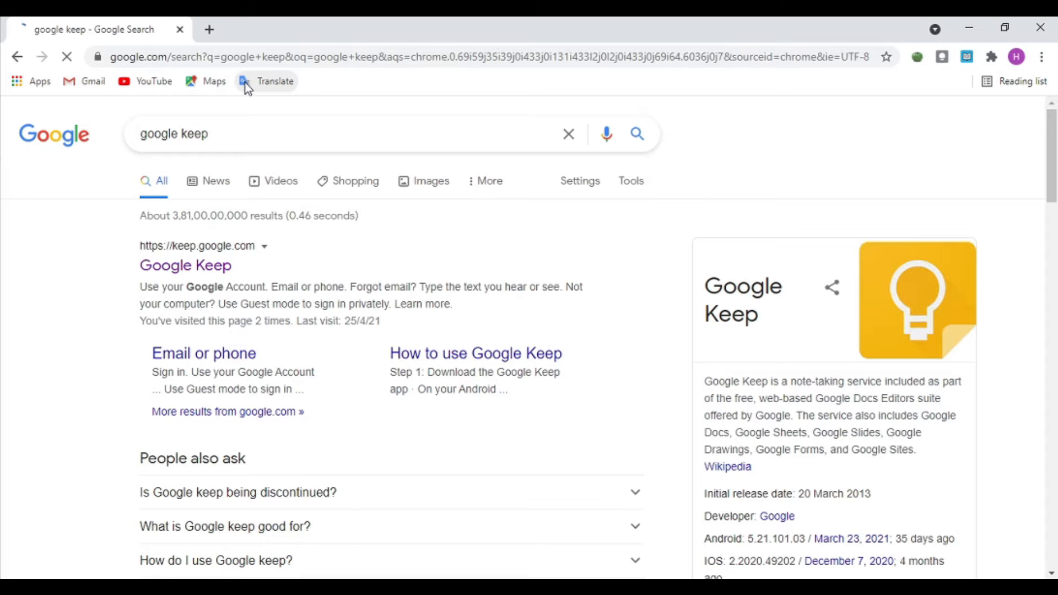
click(152, 273)
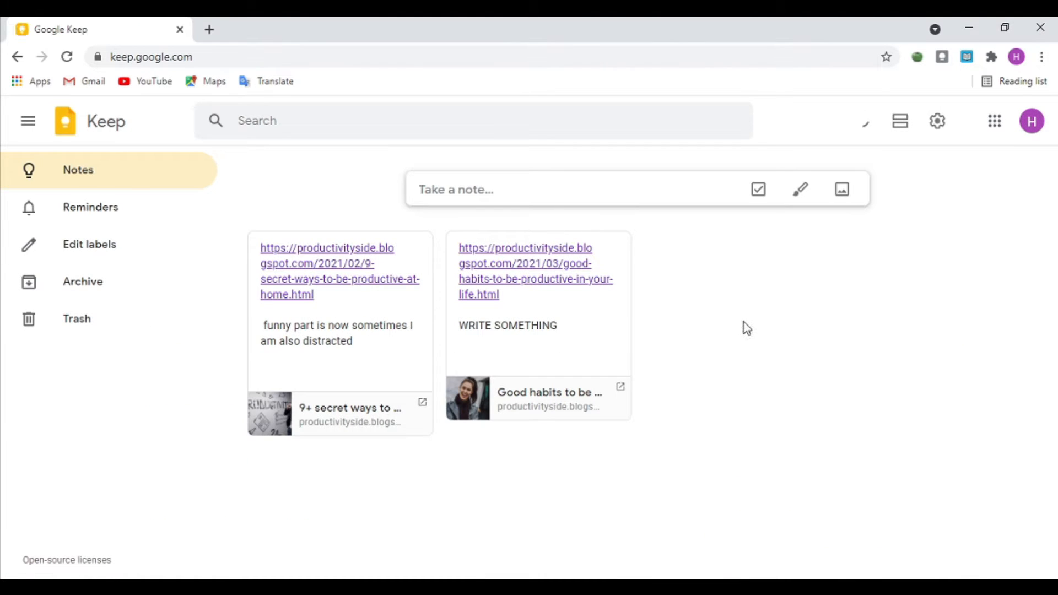
Step: Select all notes, trash both, and dismiss the '2 notes trashed' notice
key(ctrl+a)
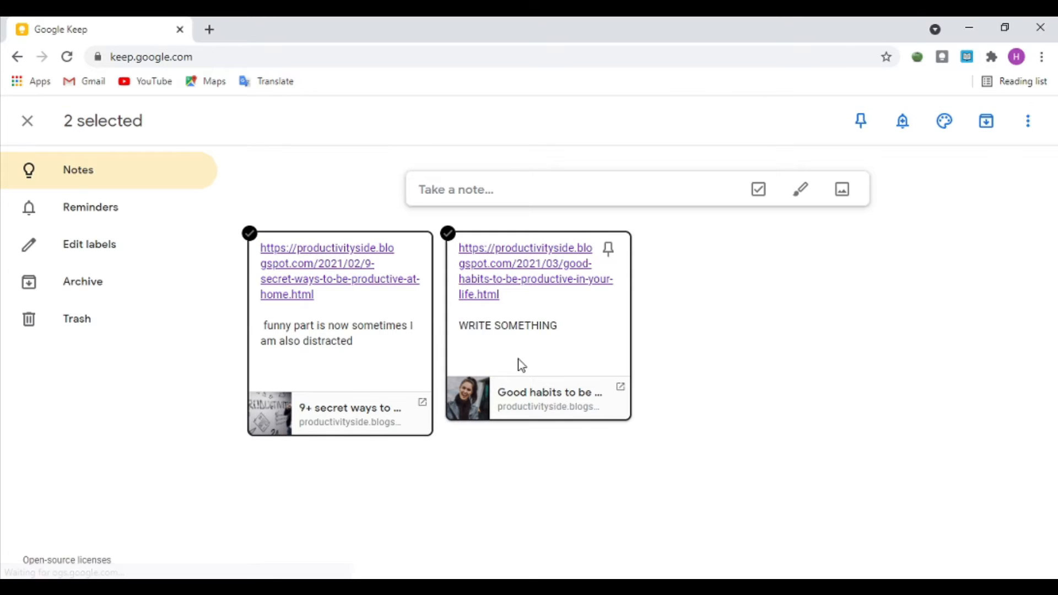
key(shift+3)
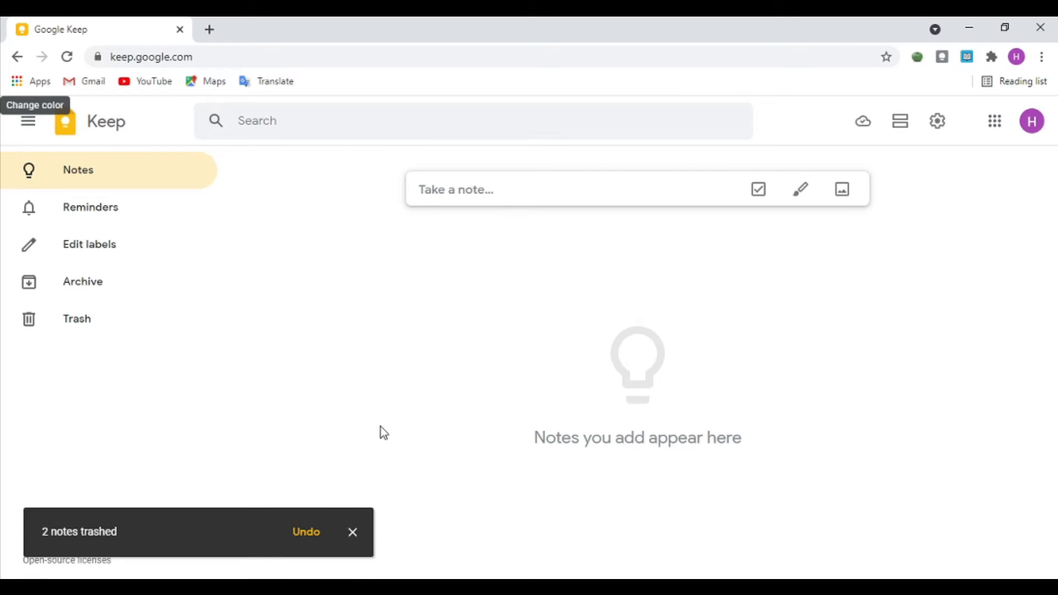
click(351, 532)
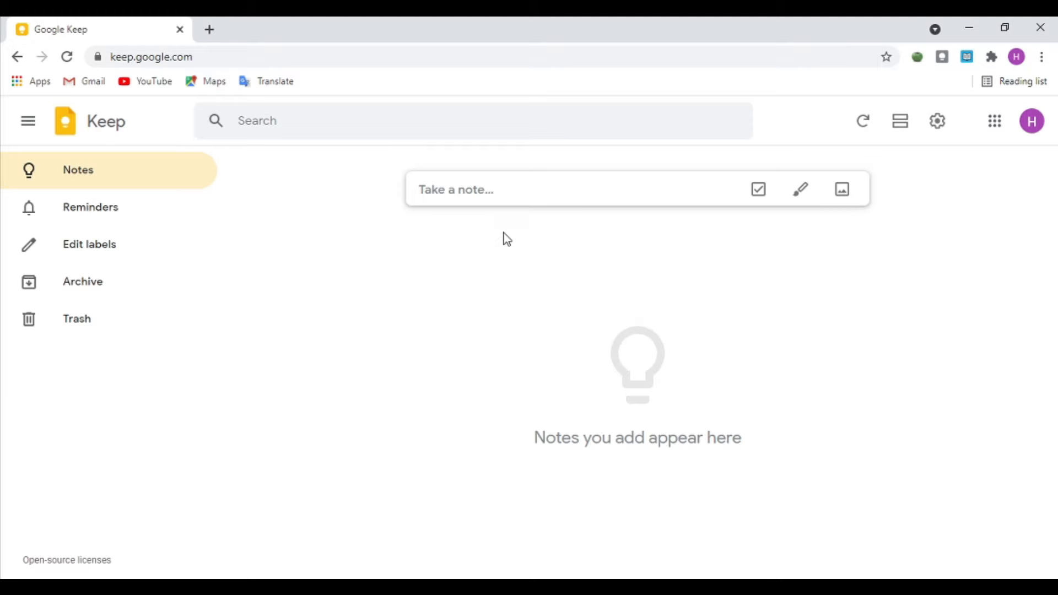
click(553, 197)
click(590, 324)
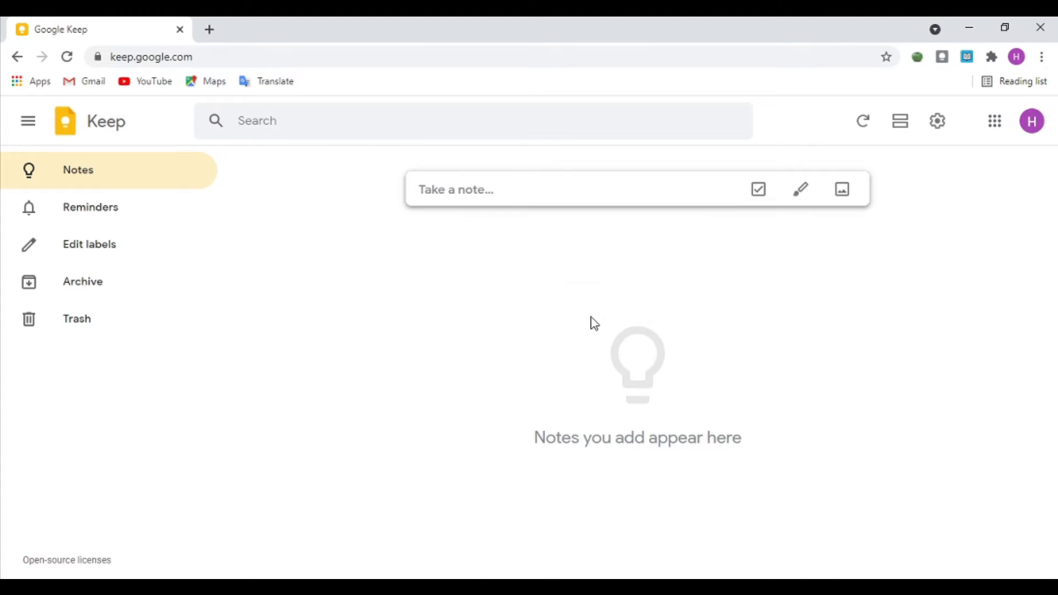
click(317, 131)
click(355, 281)
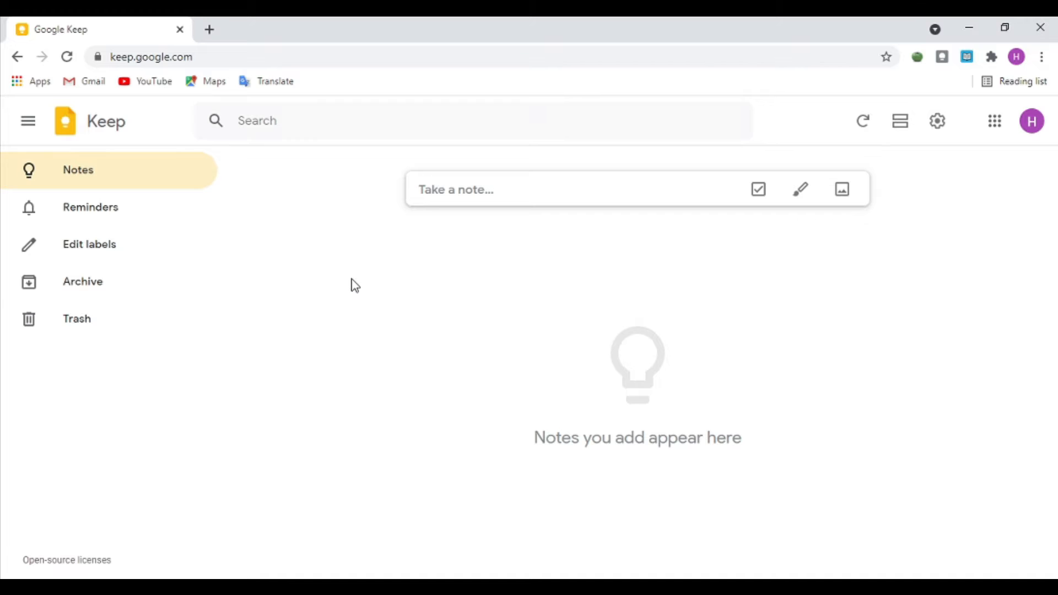
click(86, 203)
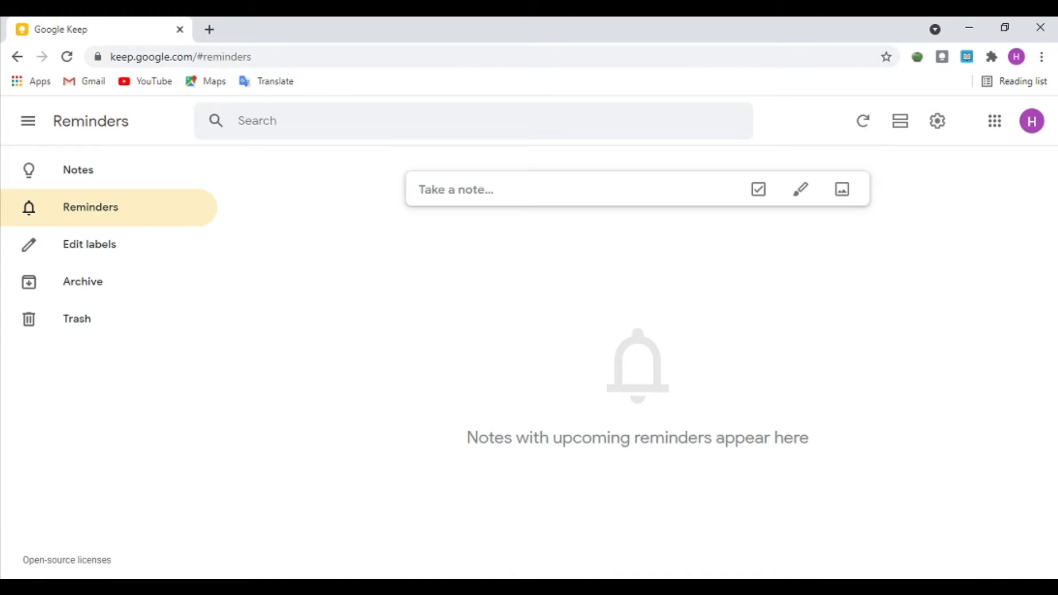
click(94, 249)
click(436, 322)
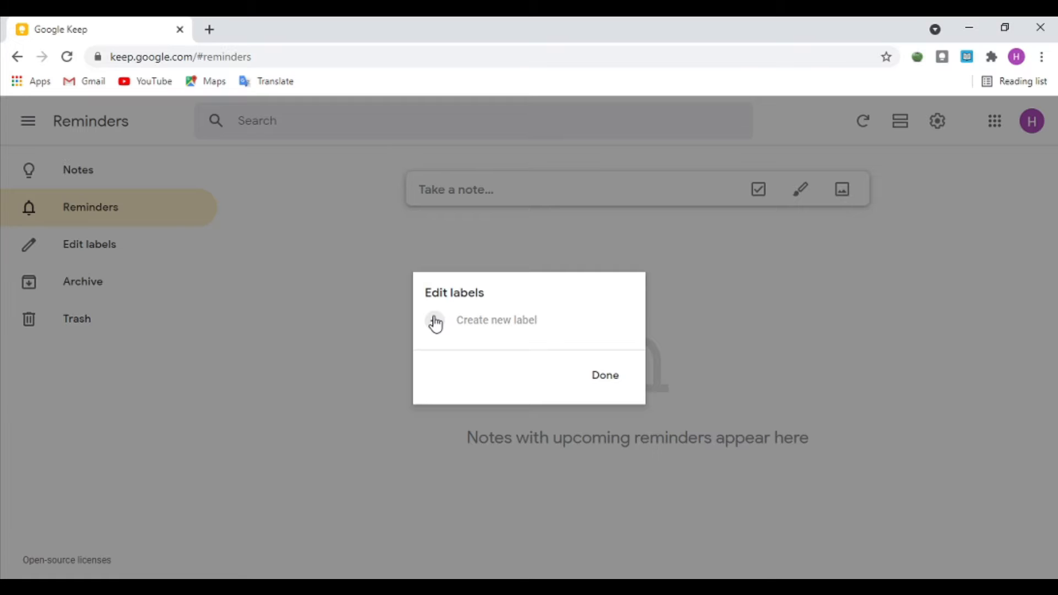
click(375, 337)
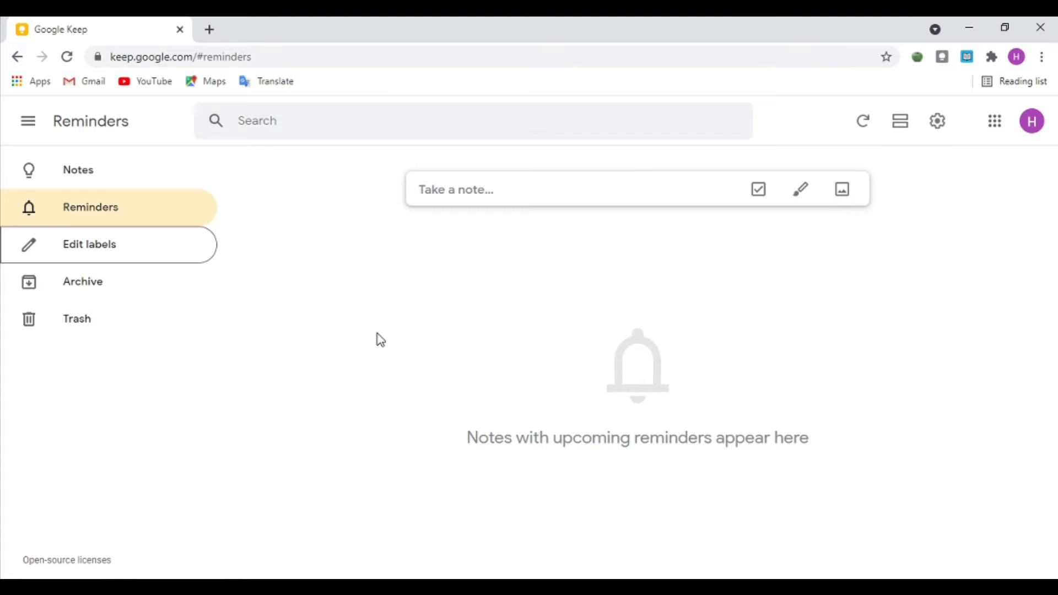
click(131, 295)
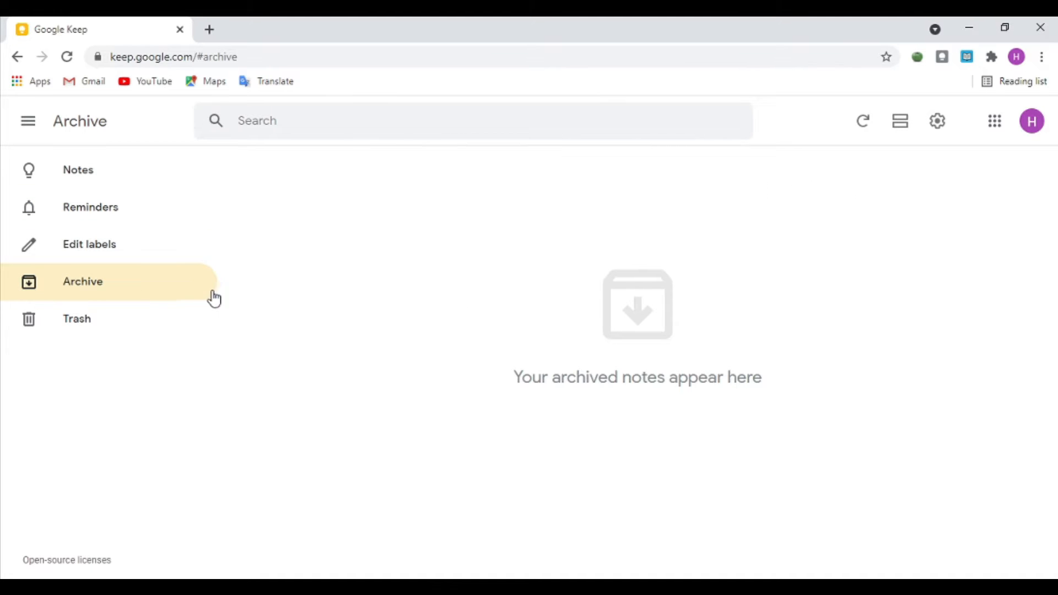
click(134, 327)
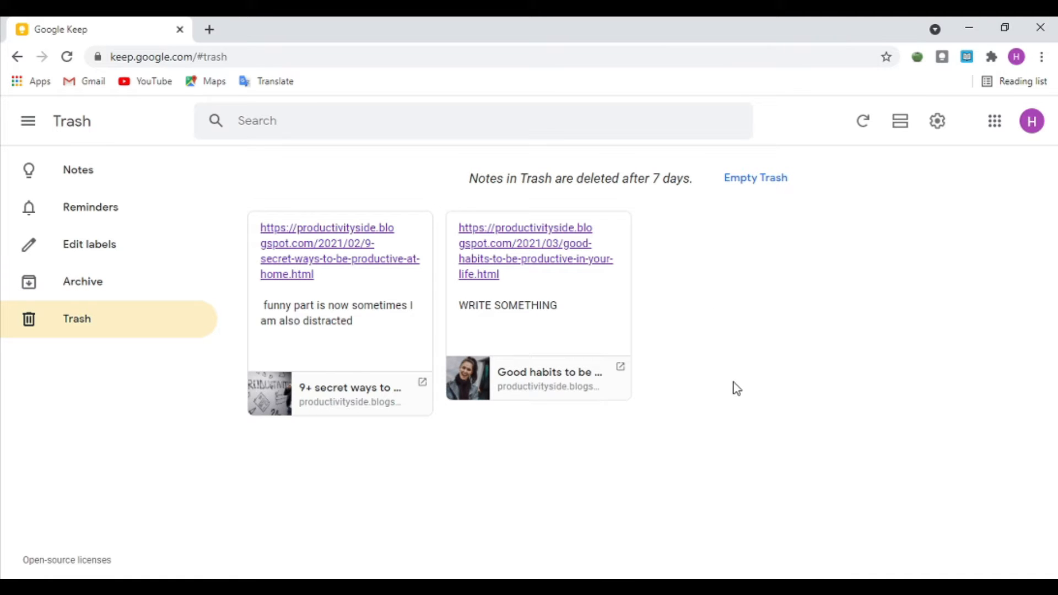
drag(820, 313, 813, 351)
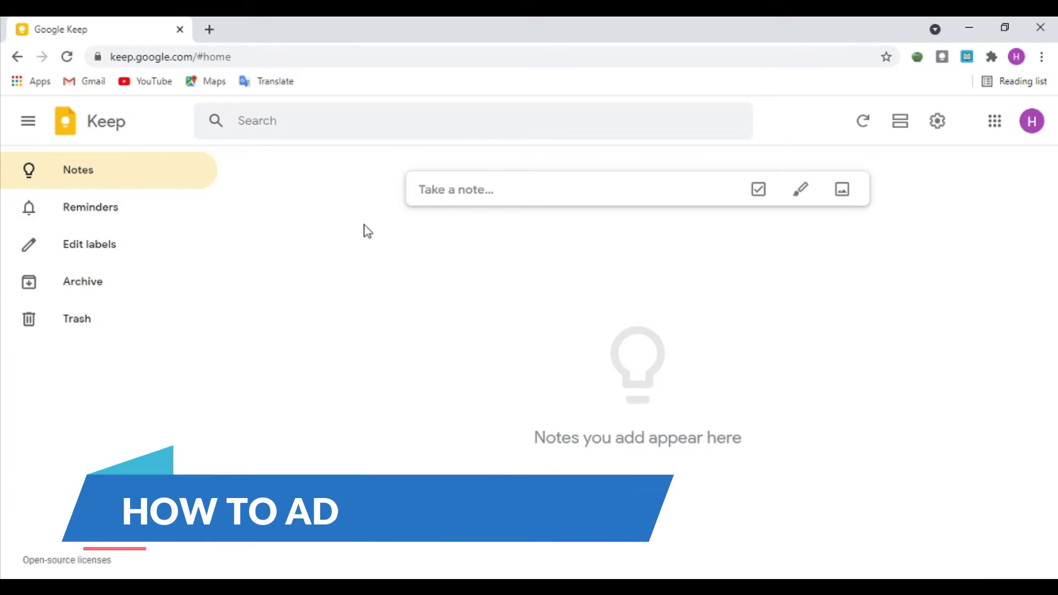
Step: Create a note titled 'my first video' with placeholder body text and save it
click(516, 193)
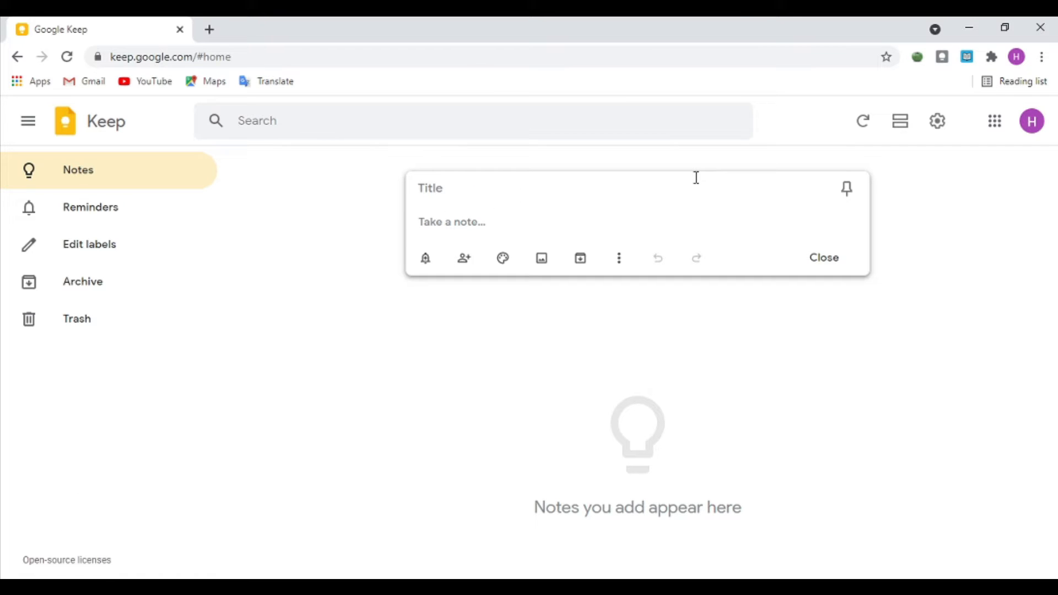
text(my )
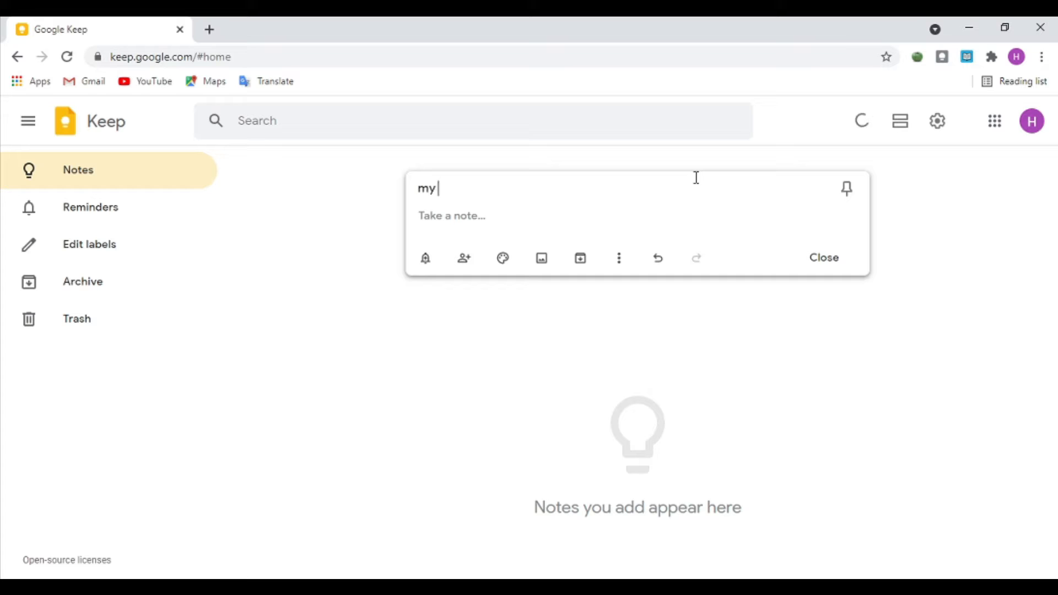
text(first video)
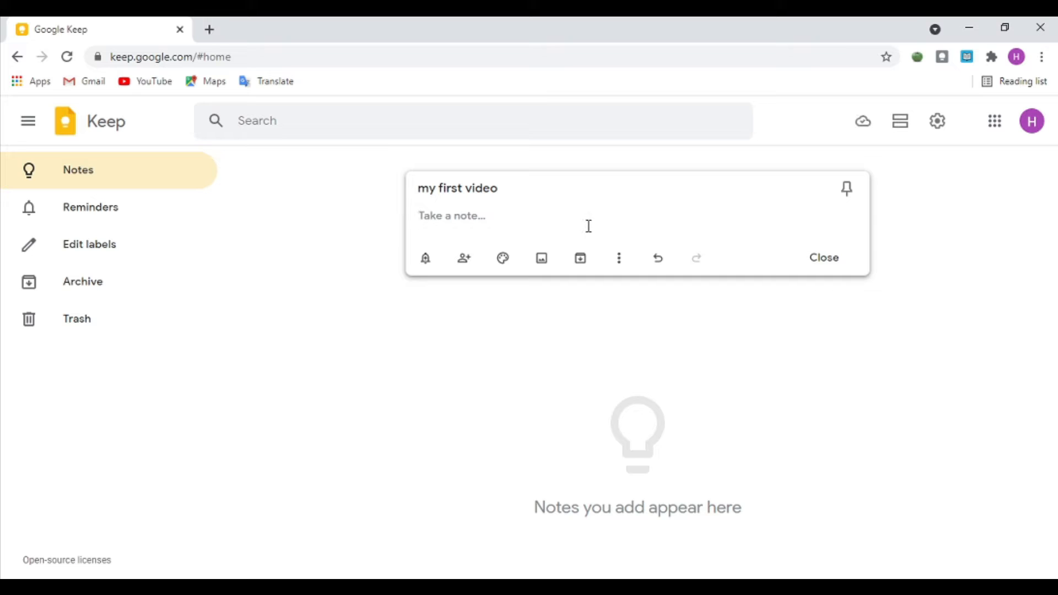
text(jkdgfsbdfsefkh )
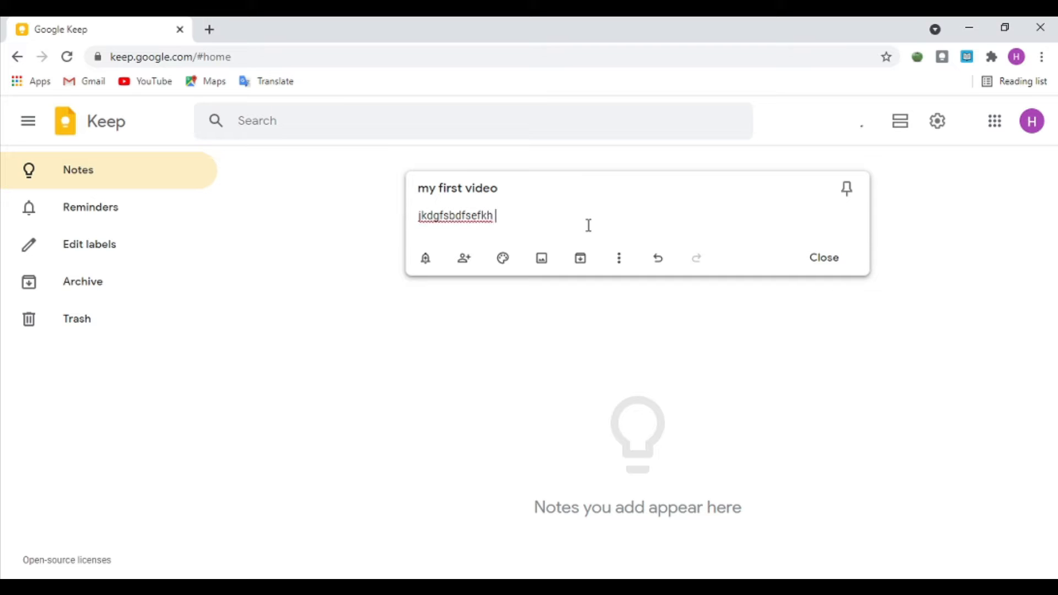
text(keufuhiswehf hefkuhefh)
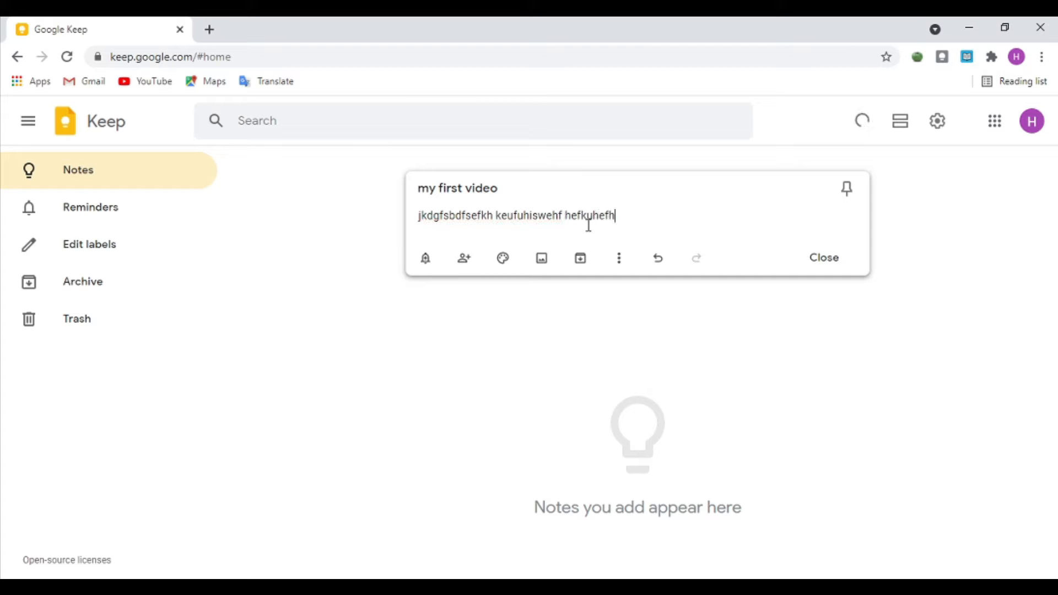
click(950, 236)
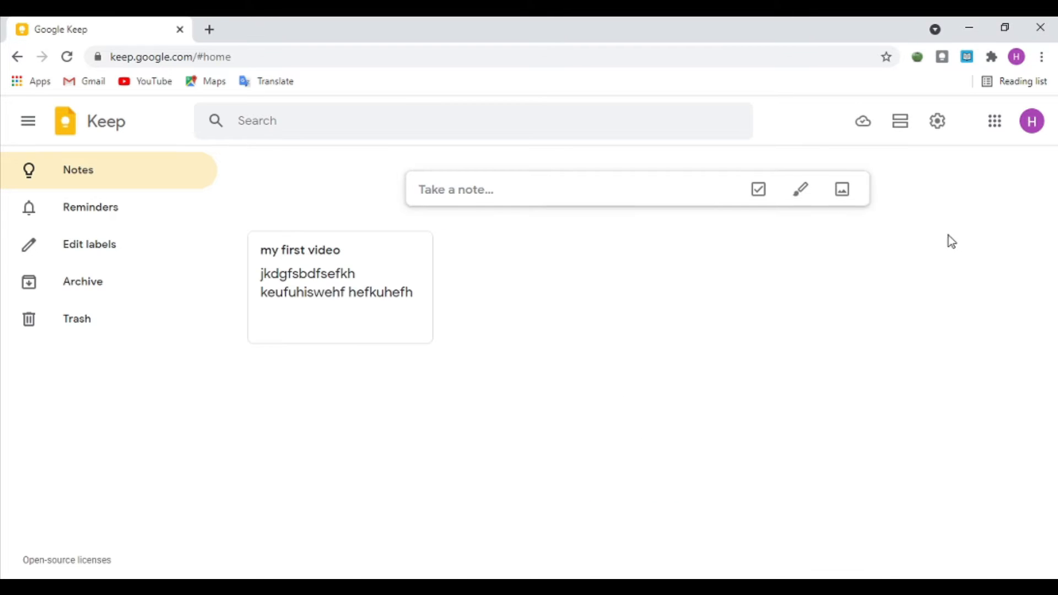
Step: Select and then deselect the 'my first video' note
drag(561, 357, 255, 288)
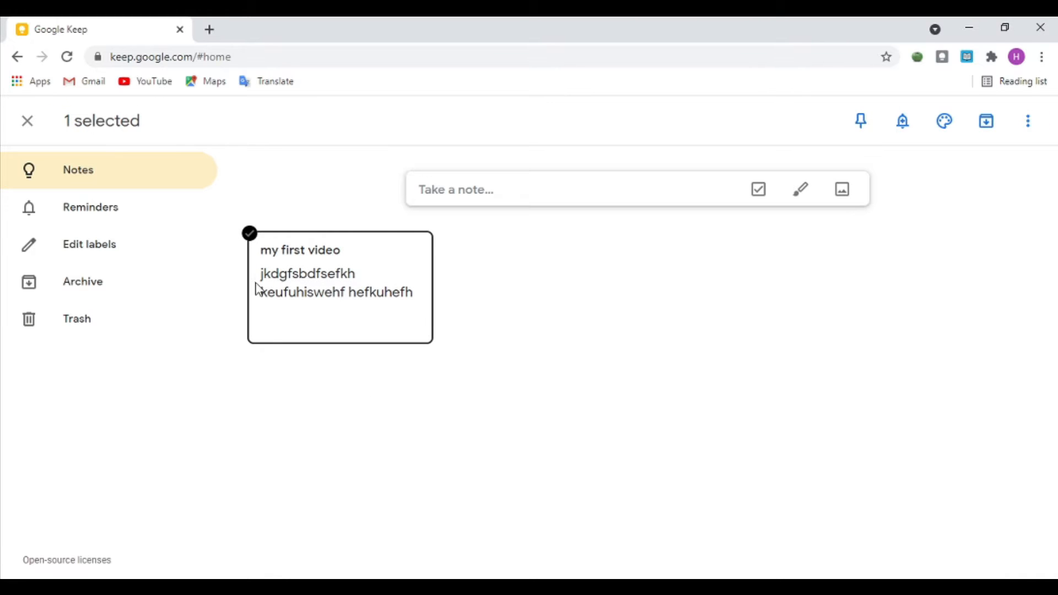
drag(599, 405, 461, 307)
click(581, 286)
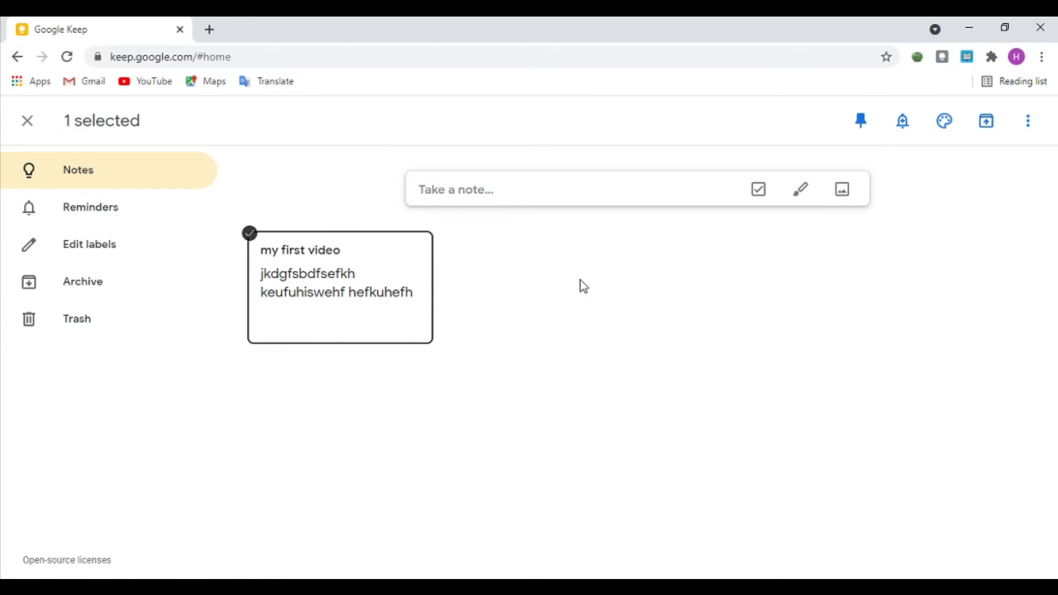
Step: Add a note titled 'google keep tutorial' with placeholder body text and close it
click(538, 192)
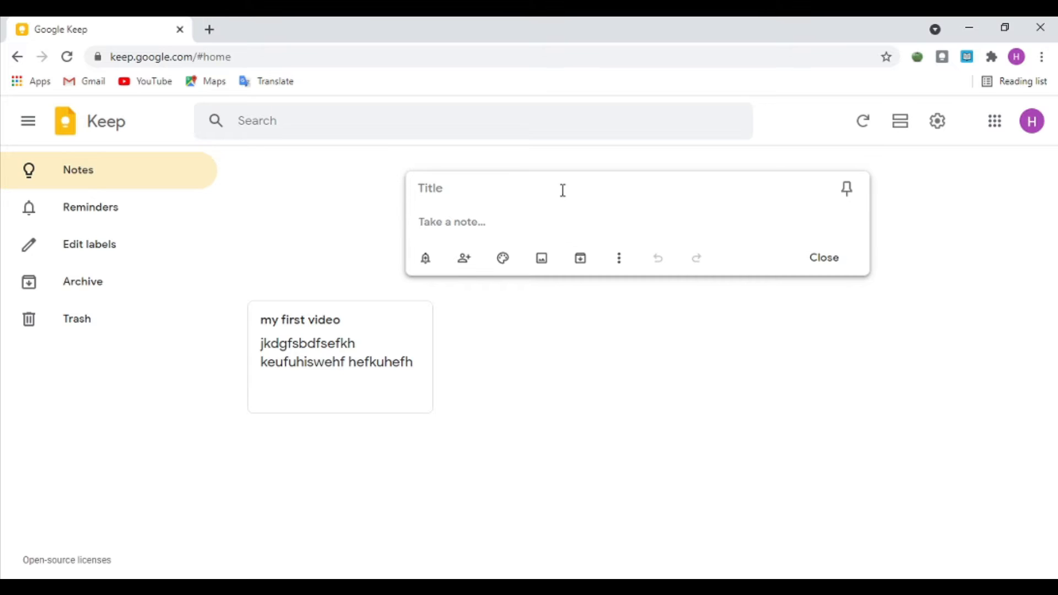
text(google jeep t)
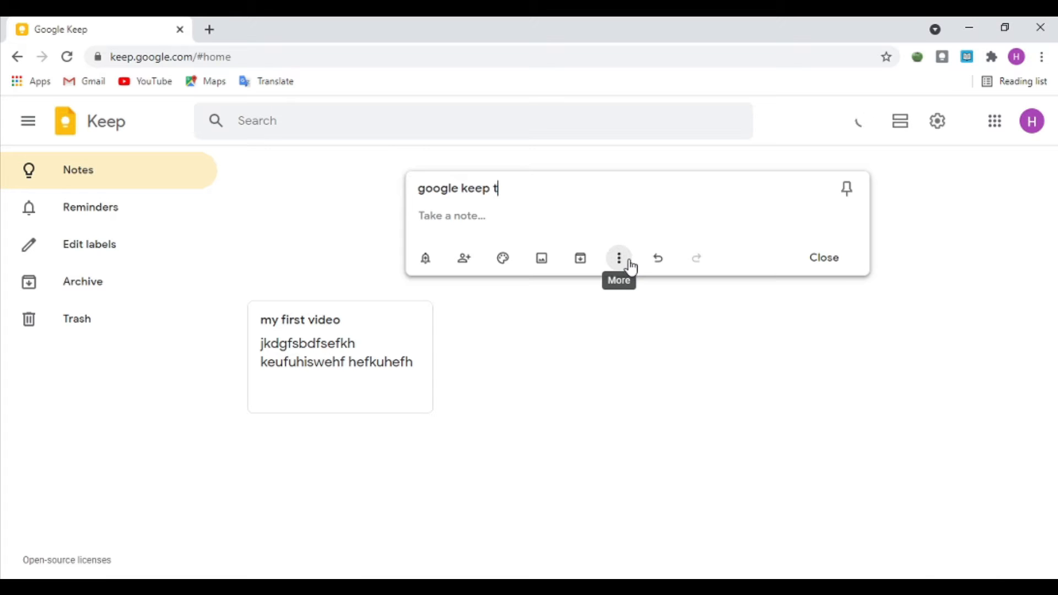
text(utorial)
click(432, 220)
text(sdaoifad alifadejf iujfosenfk)
key(Return)
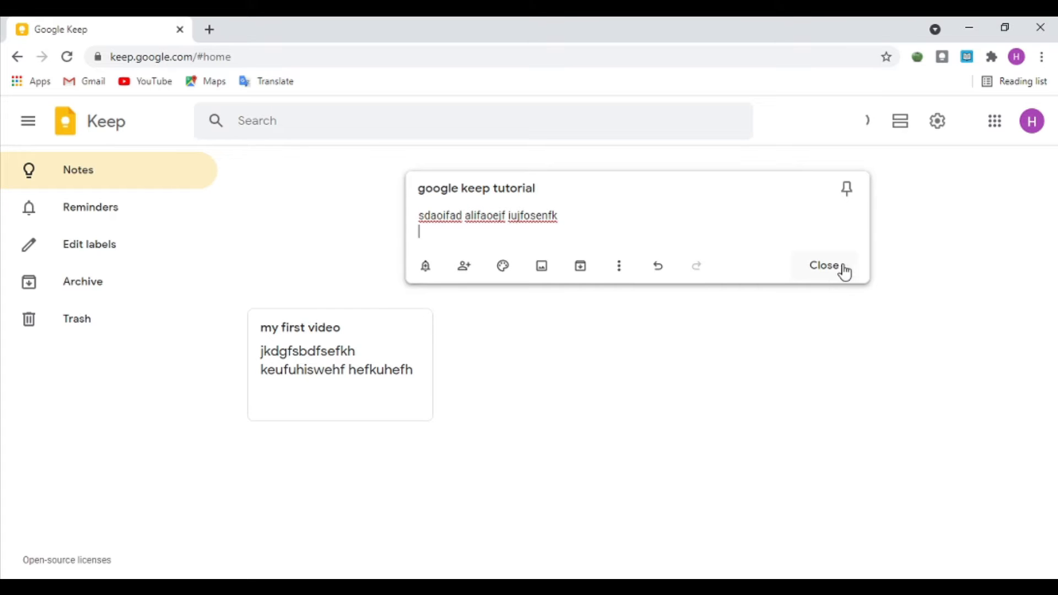
click(844, 272)
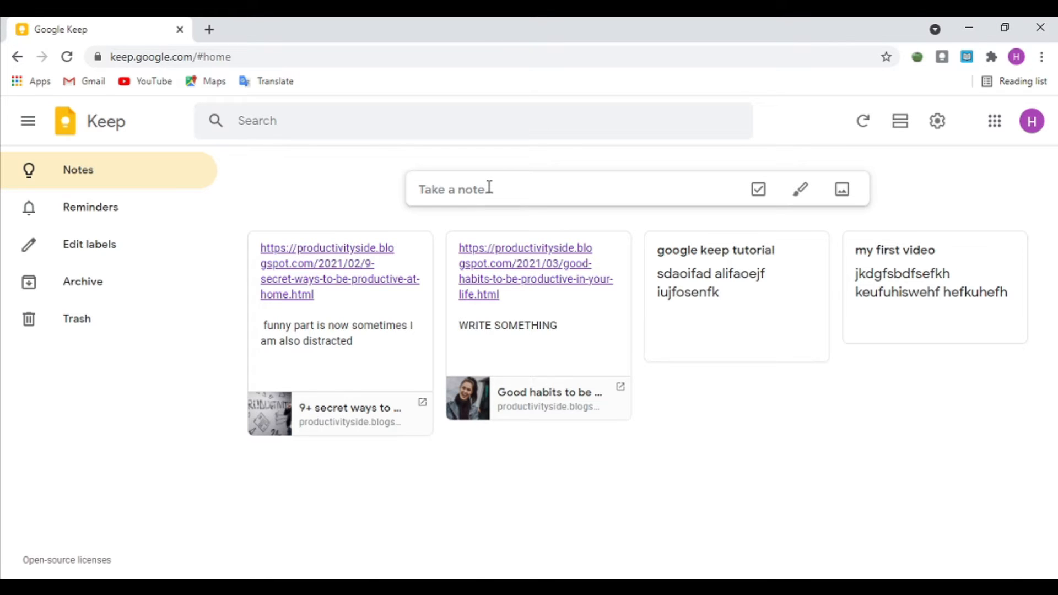
Step: Open a new tab for lipsum.com and scroll through the saved Lorem Ipsum notes
key(ctrl+t)
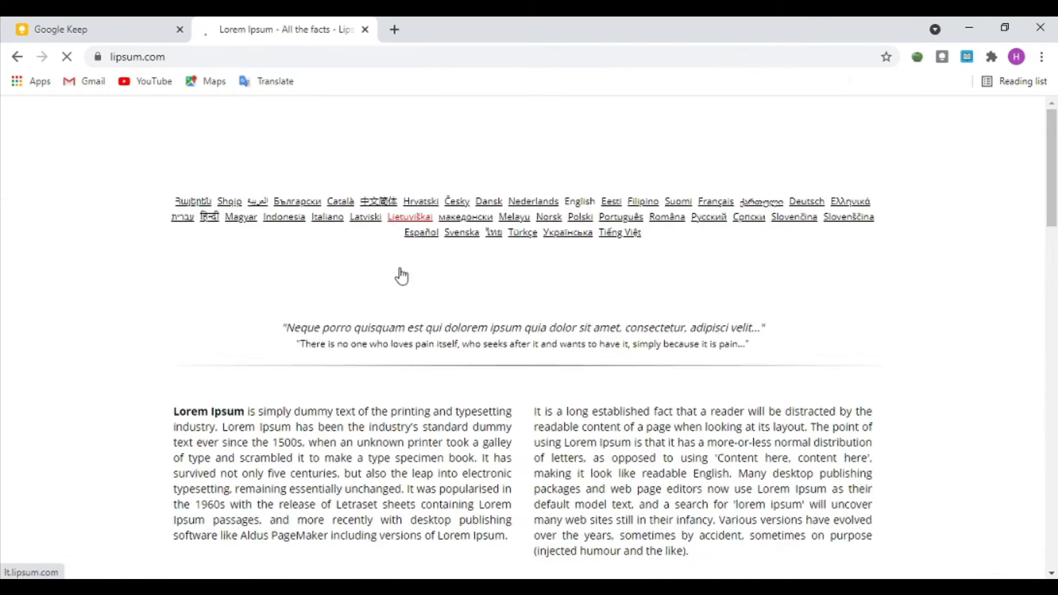
scroll(397, 276, down, 5)
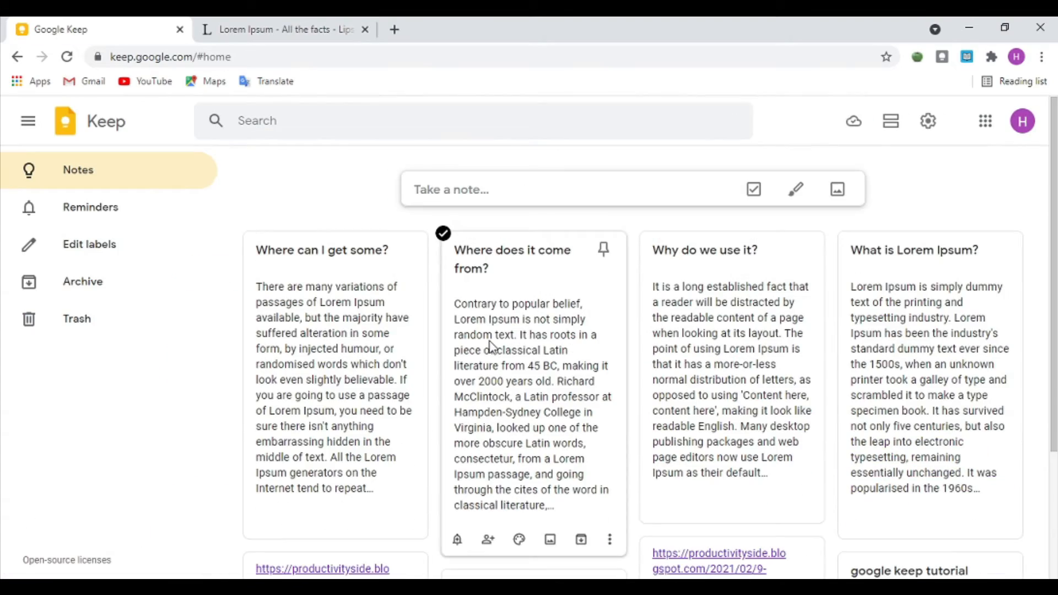
scroll(489, 344, down, 3)
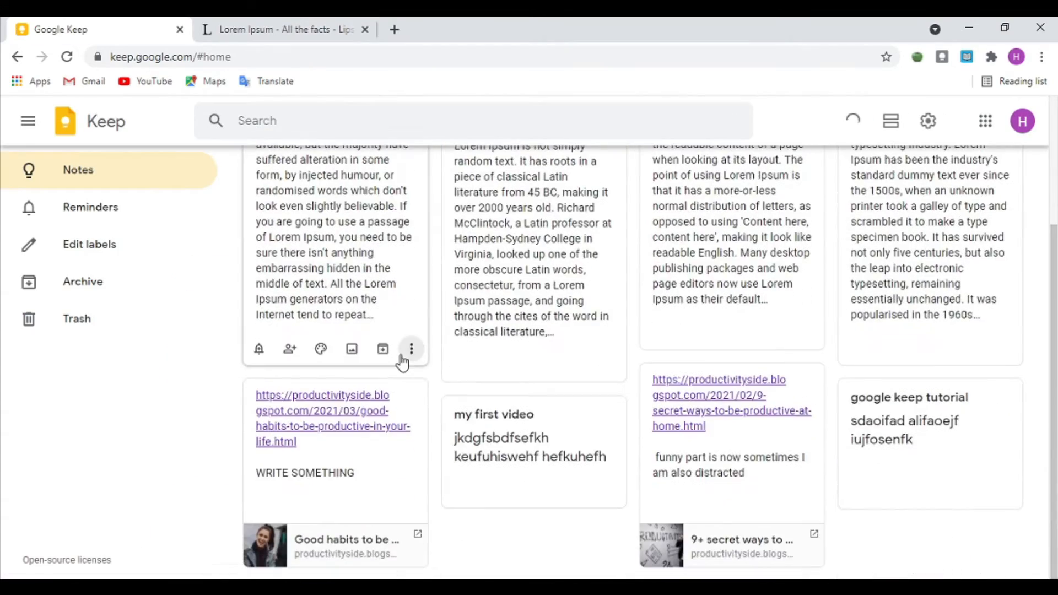
scroll(405, 357, up, 3)
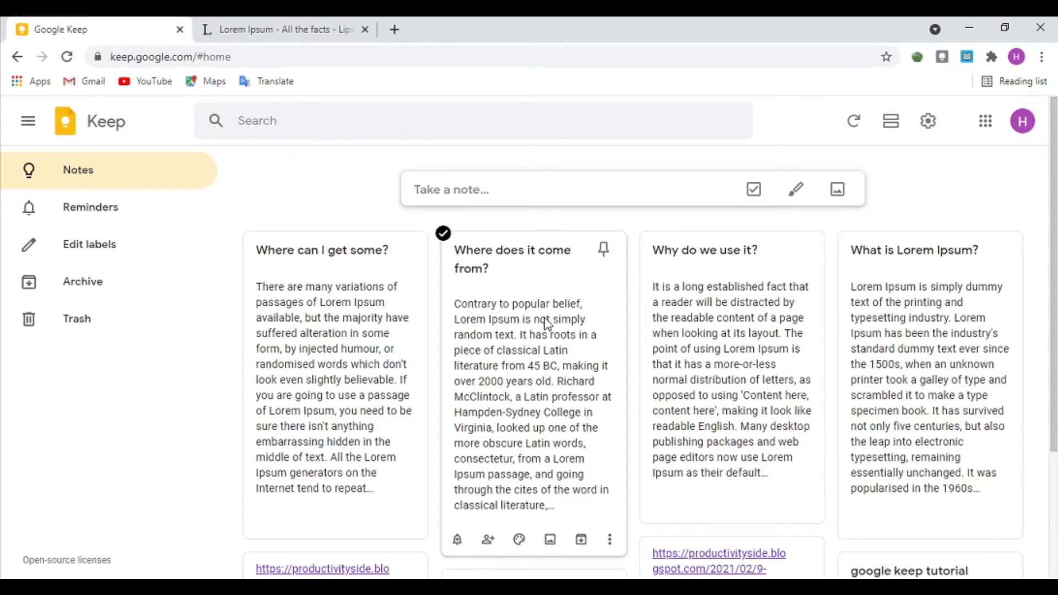
scroll(545, 322, down, 3)
scroll(535, 330, up, 2)
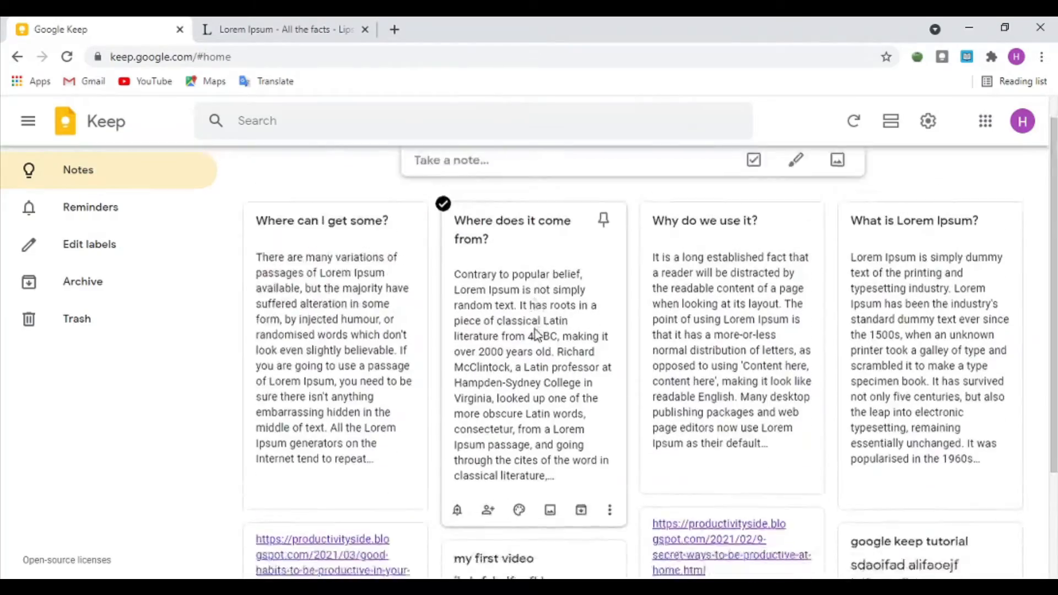
scroll(534, 333, down, 3)
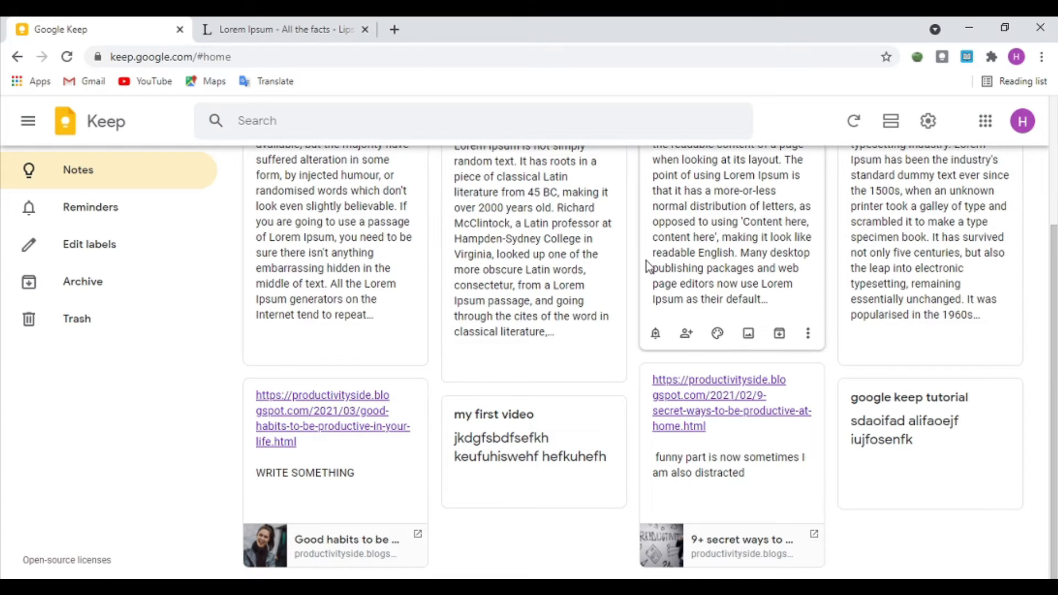
scroll(648, 266, up, 4)
Step: Add the download (13) photo from Downloads to the 'Where can I get some?' note
click(411, 307)
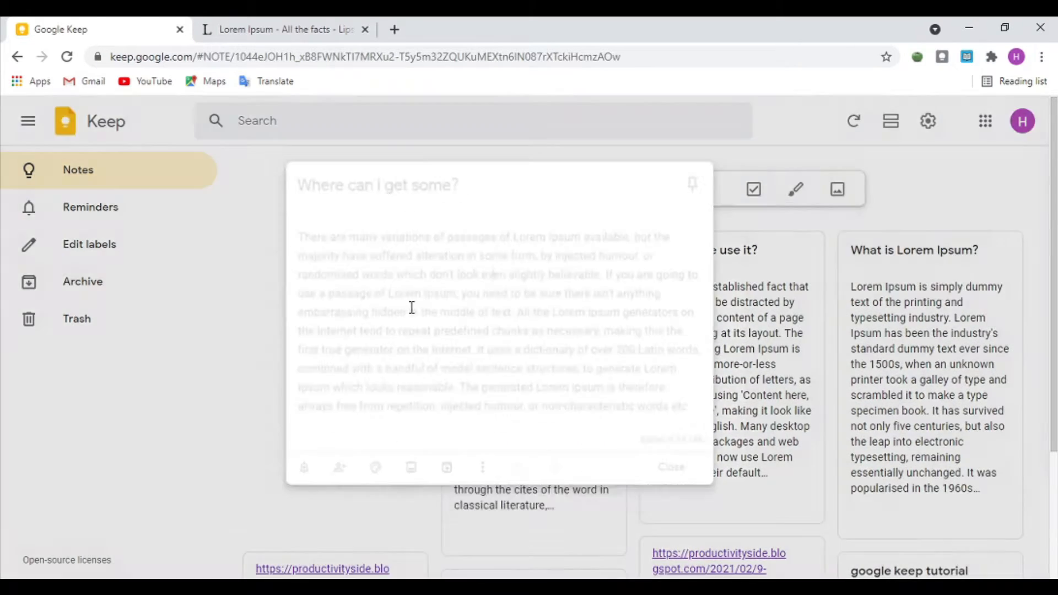
click(428, 453)
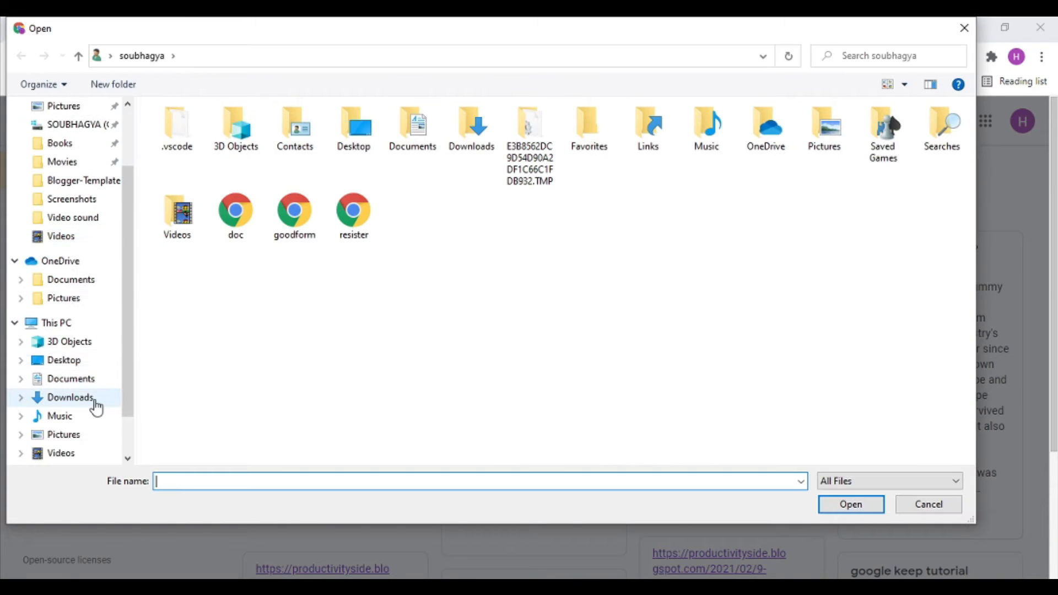
click(93, 400)
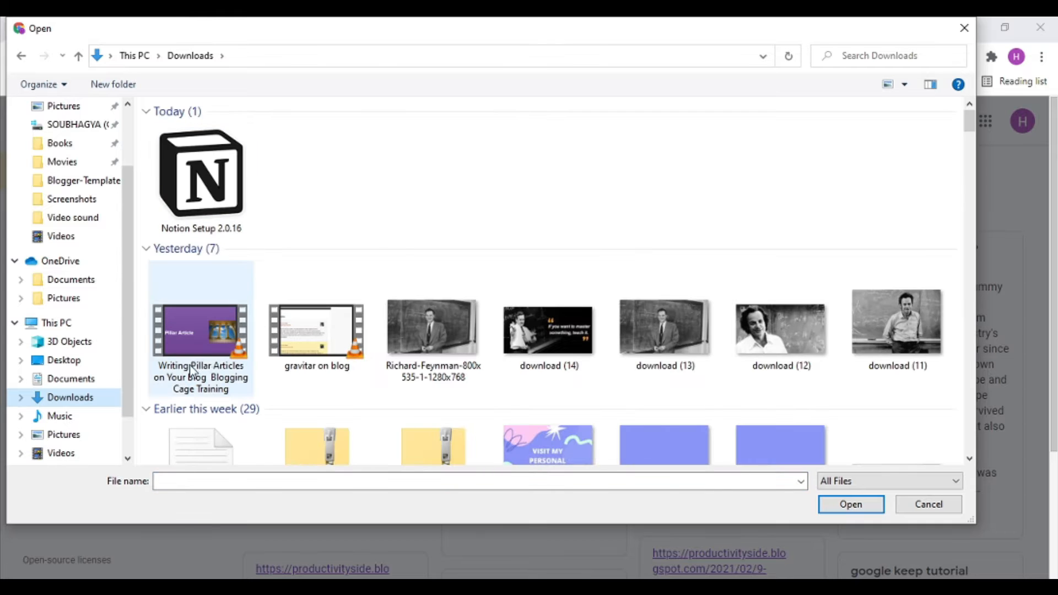
double_click(663, 336)
scroll(511, 371, down, 3)
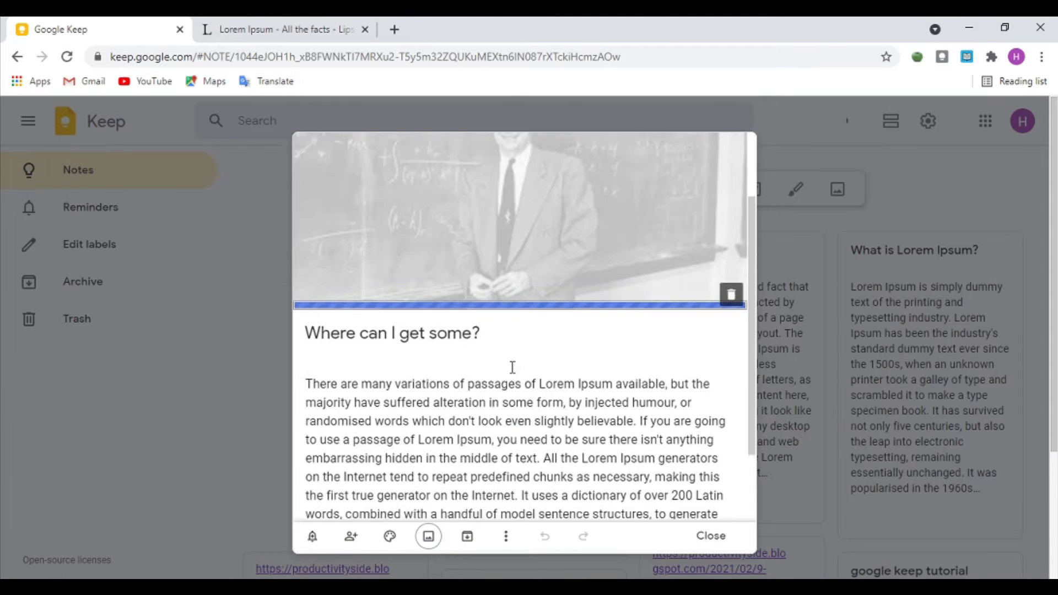
scroll(554, 342, up, 3)
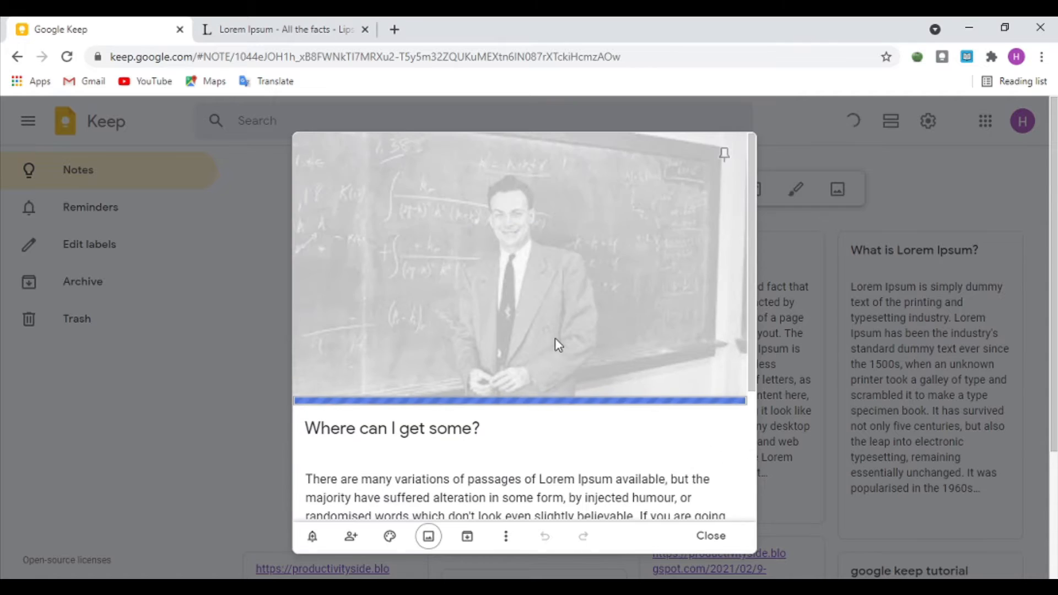
click(825, 281)
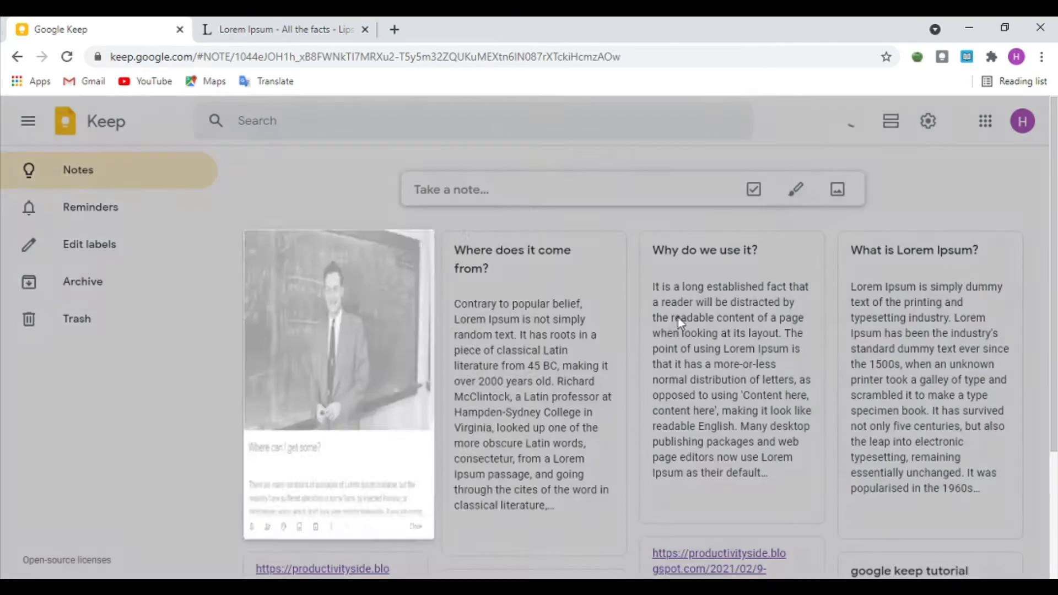
Step: Add the download (14) quote image to the 'Where does it come from?' note
click(557, 367)
click(430, 537)
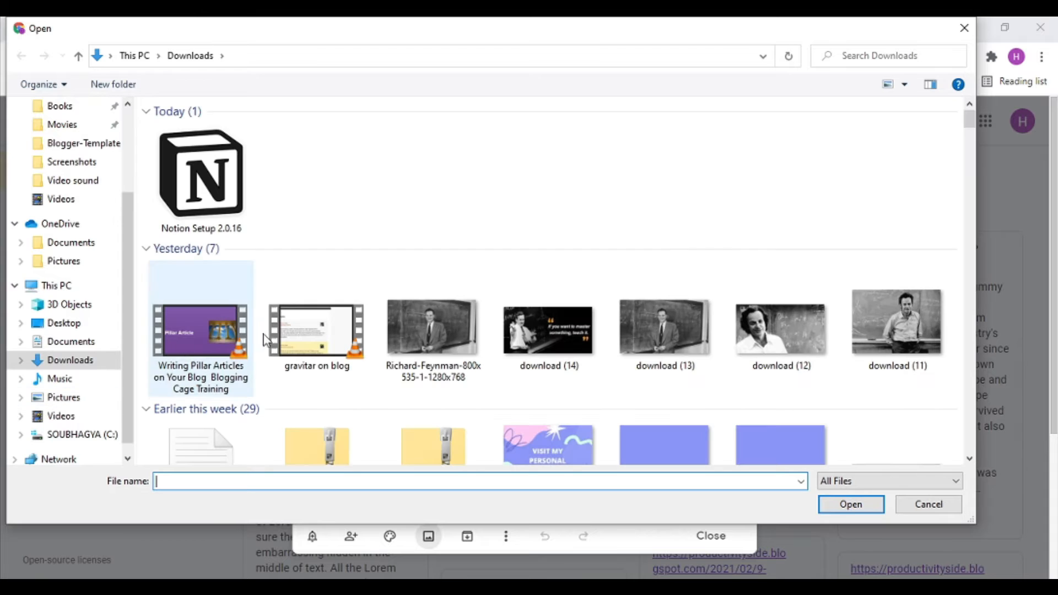
double_click(517, 332)
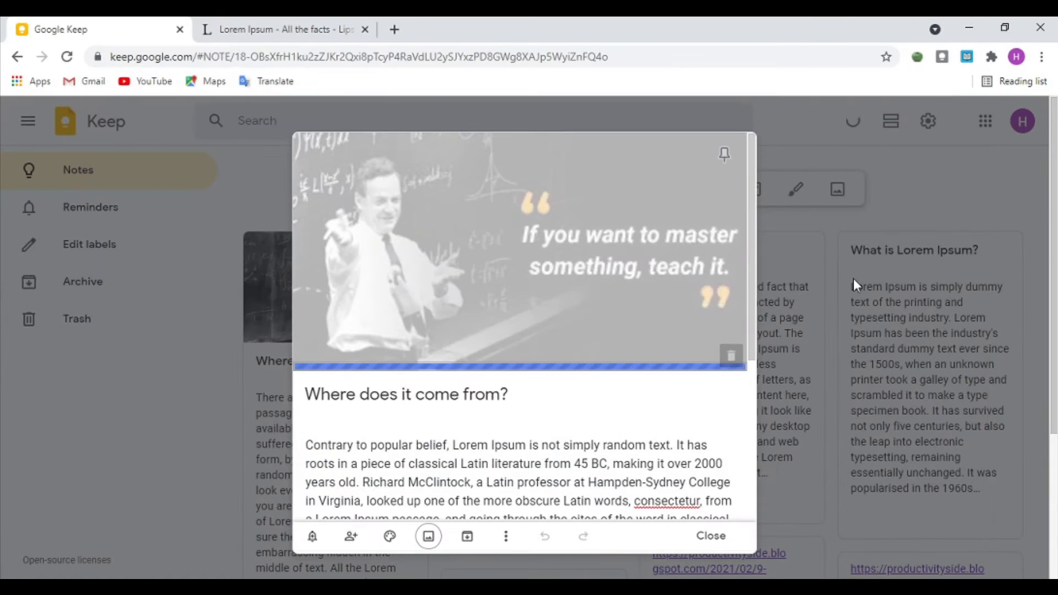
scroll(606, 352, down, 4)
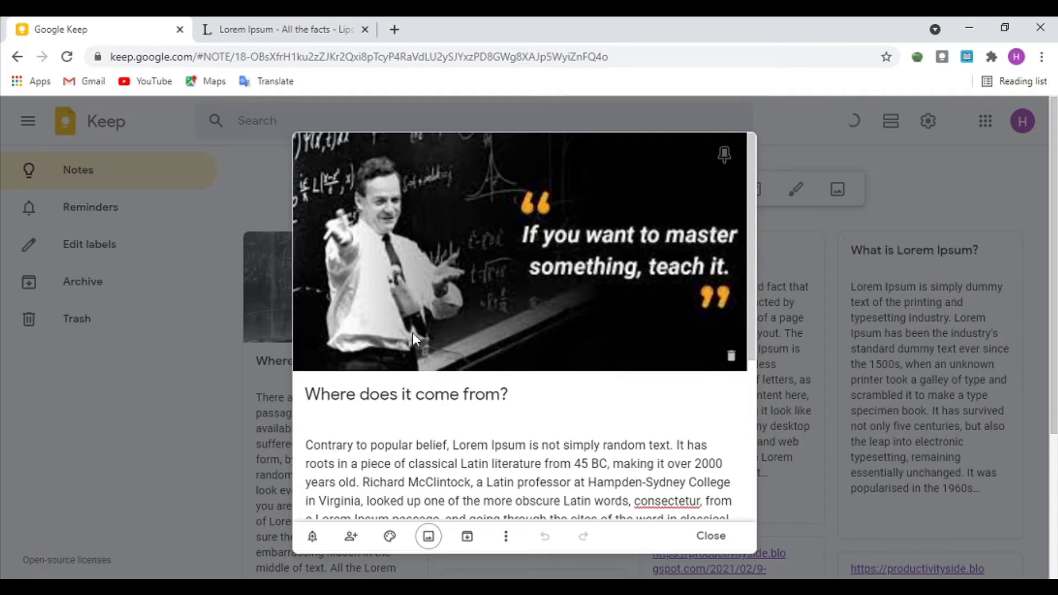
click(782, 323)
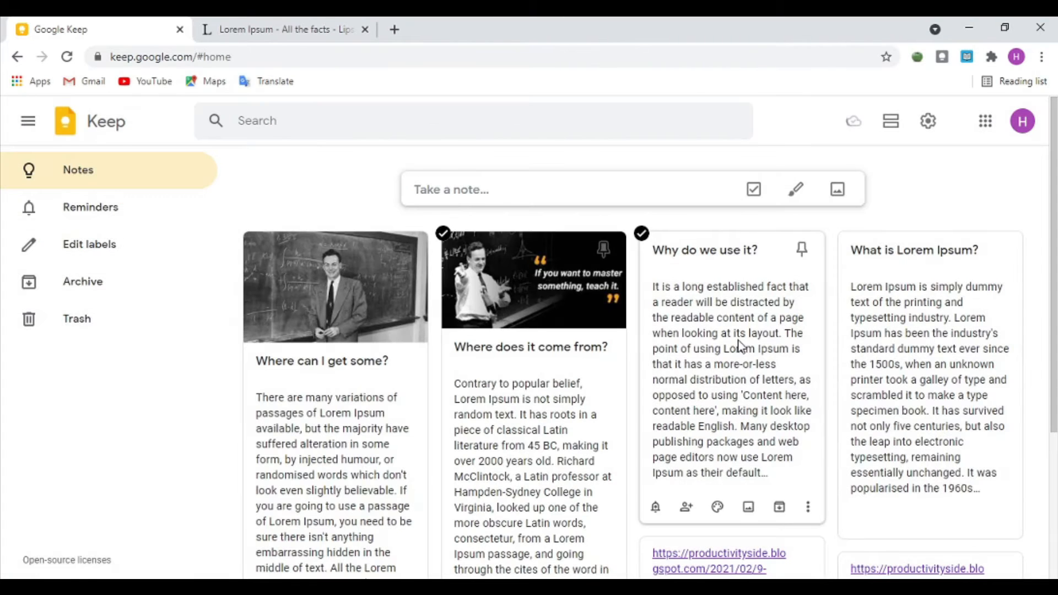
Step: Add the Extreme Productivity cover image to the 'Why do we use it?' note
click(740, 346)
click(429, 431)
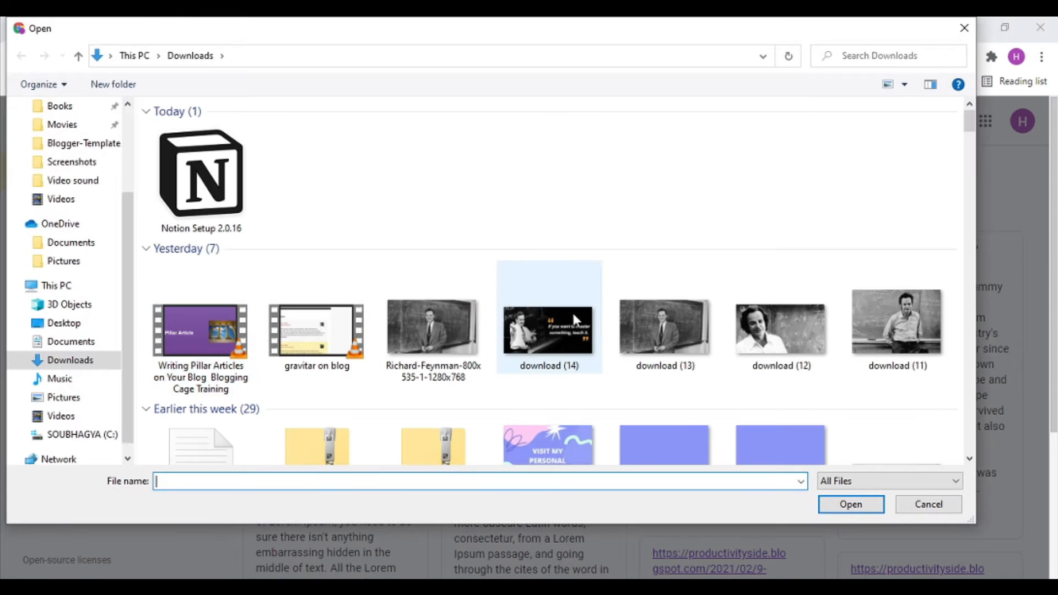
scroll(573, 310, down, 5)
double_click(504, 285)
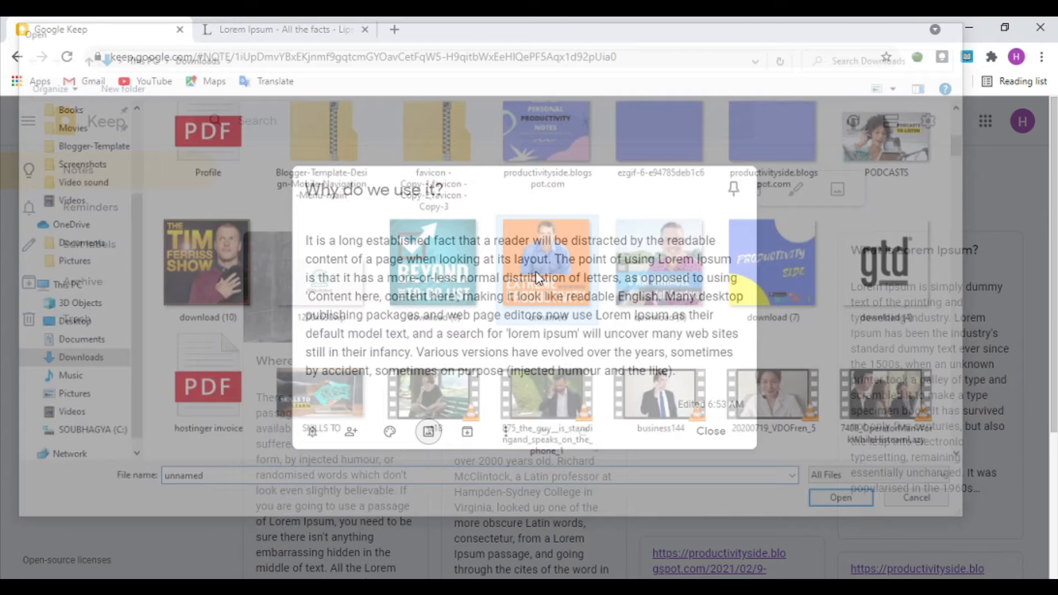
key(Escape)
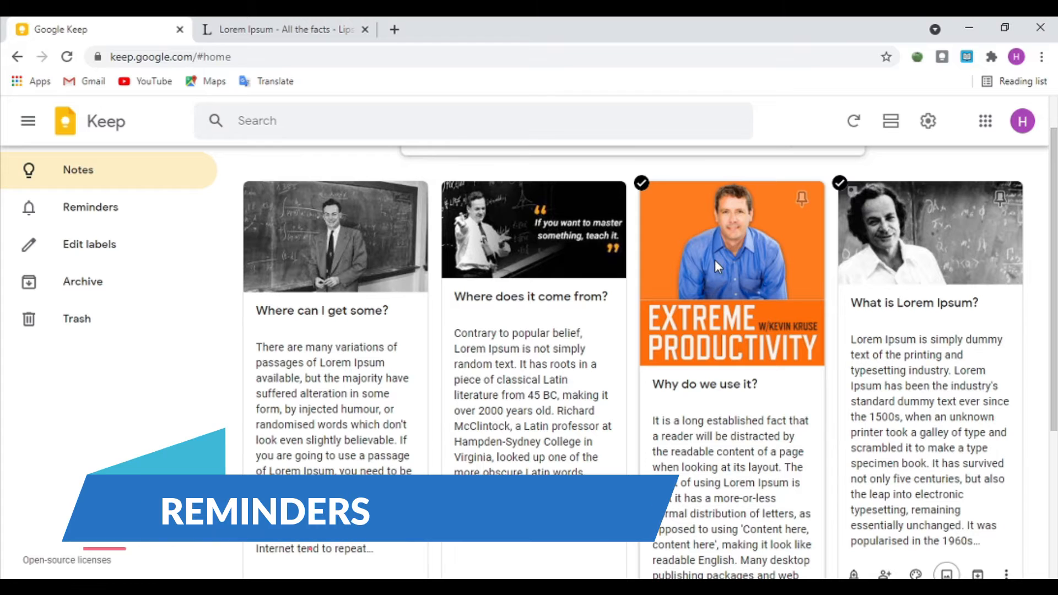
Step: Give 'Where does it come from?' a non-repeating May 8, 10:00 AM reminder, then choose Pick place
scroll(451, 362, down, 1)
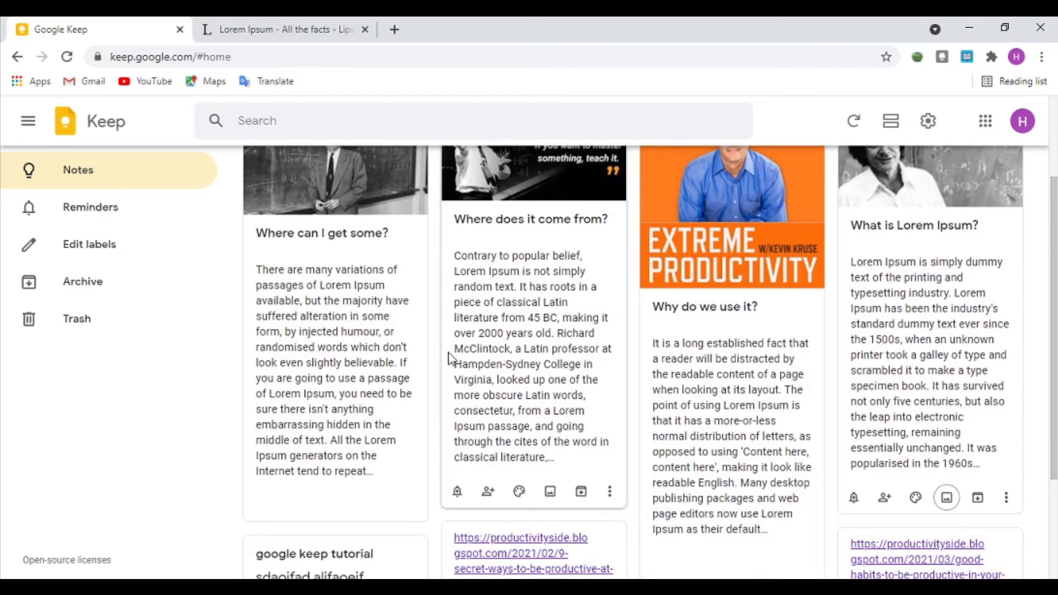
click(457, 491)
scroll(460, 495, down, 2)
scroll(544, 400, down, 1)
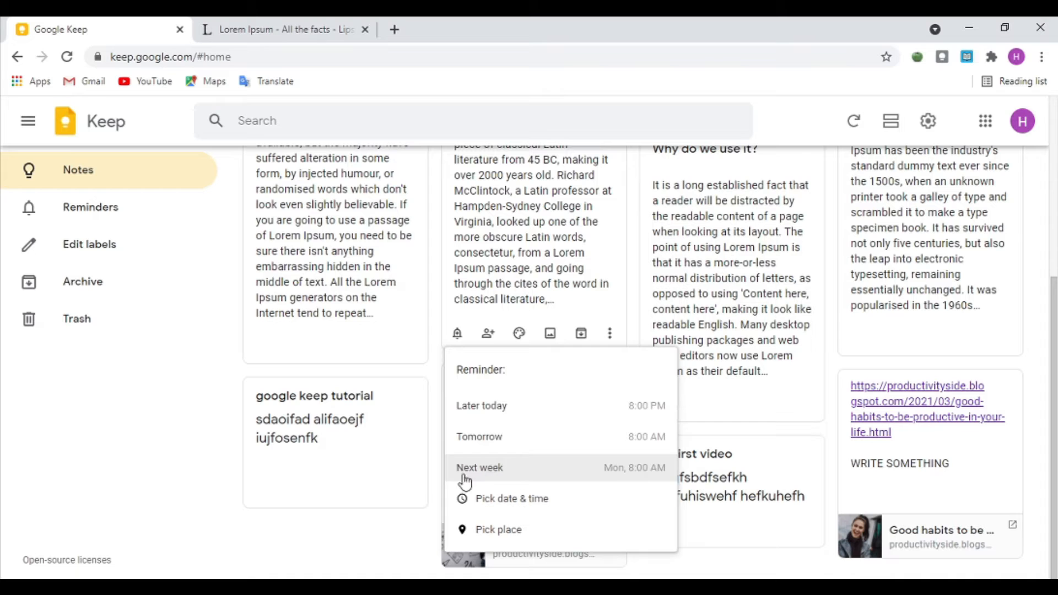
click(527, 500)
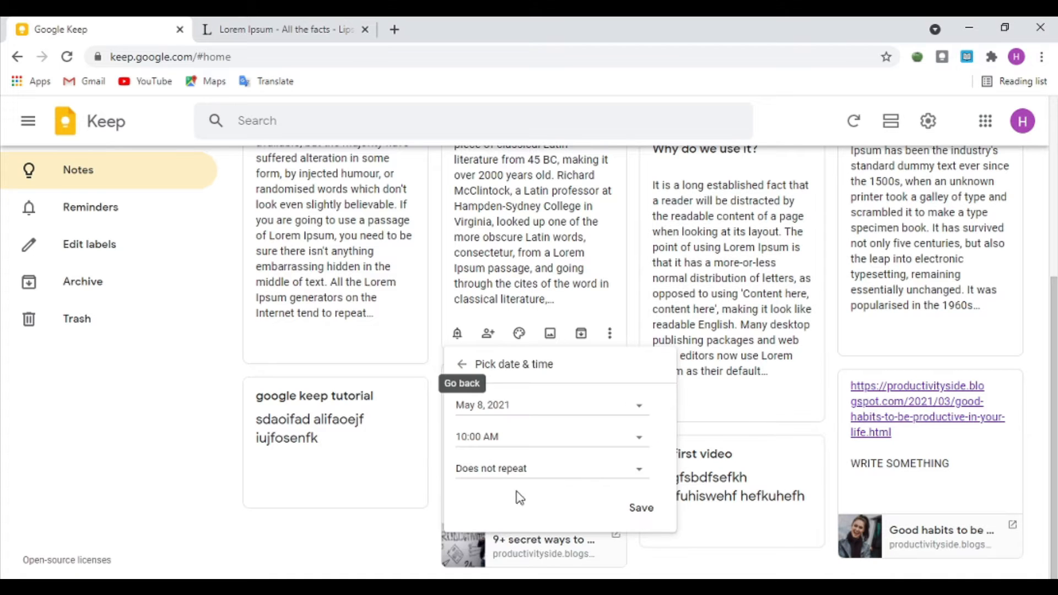
click(517, 402)
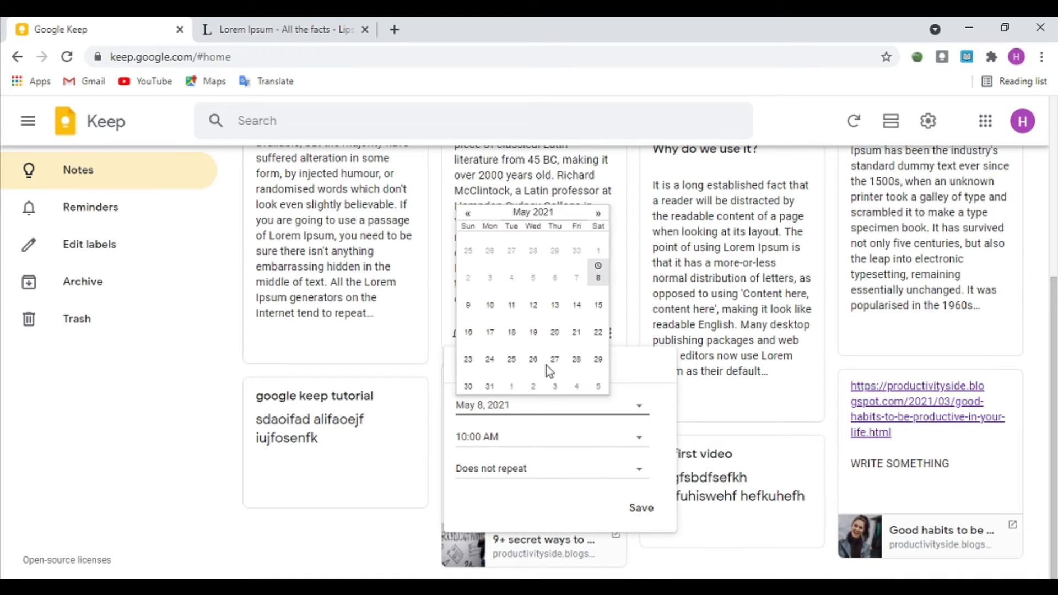
click(558, 500)
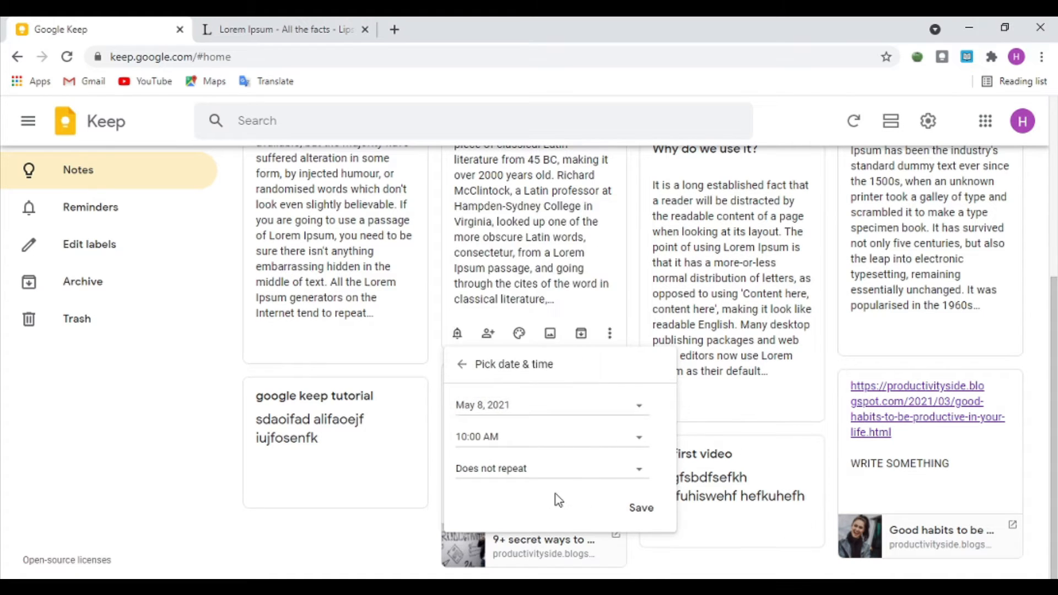
click(628, 469)
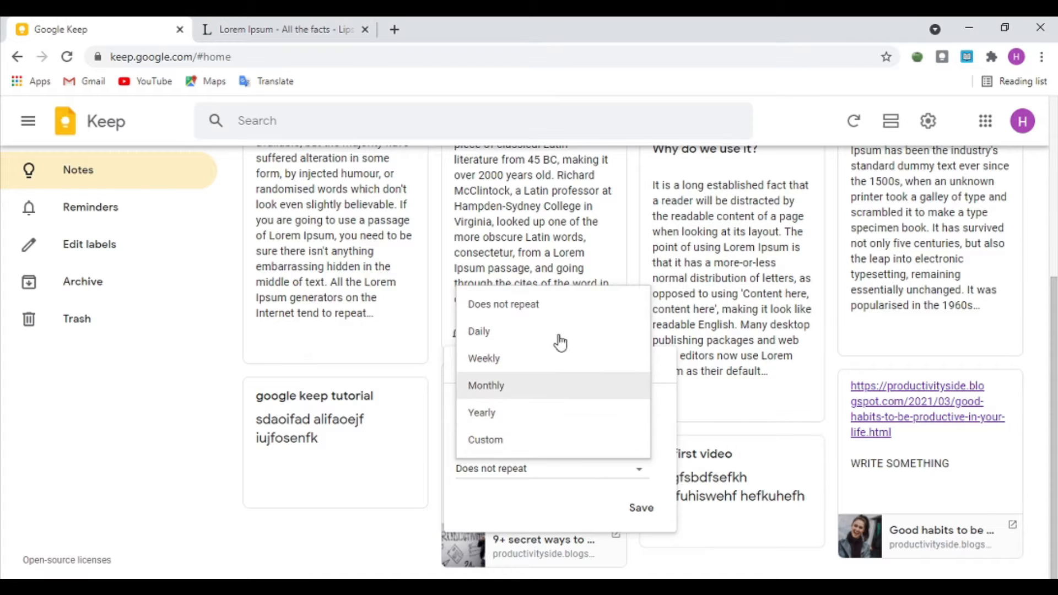
click(534, 506)
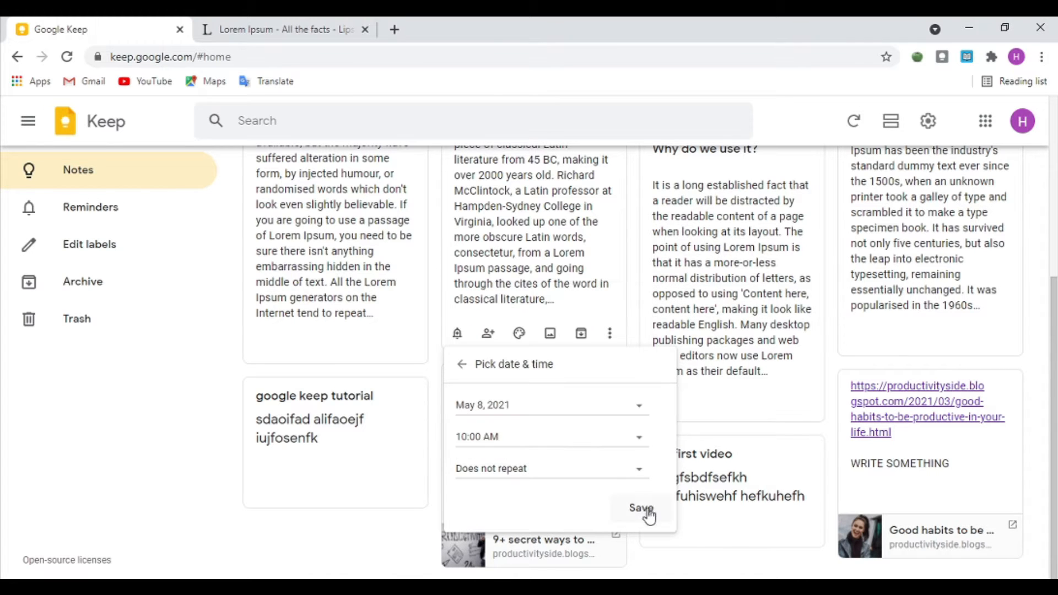
click(642, 508)
click(467, 372)
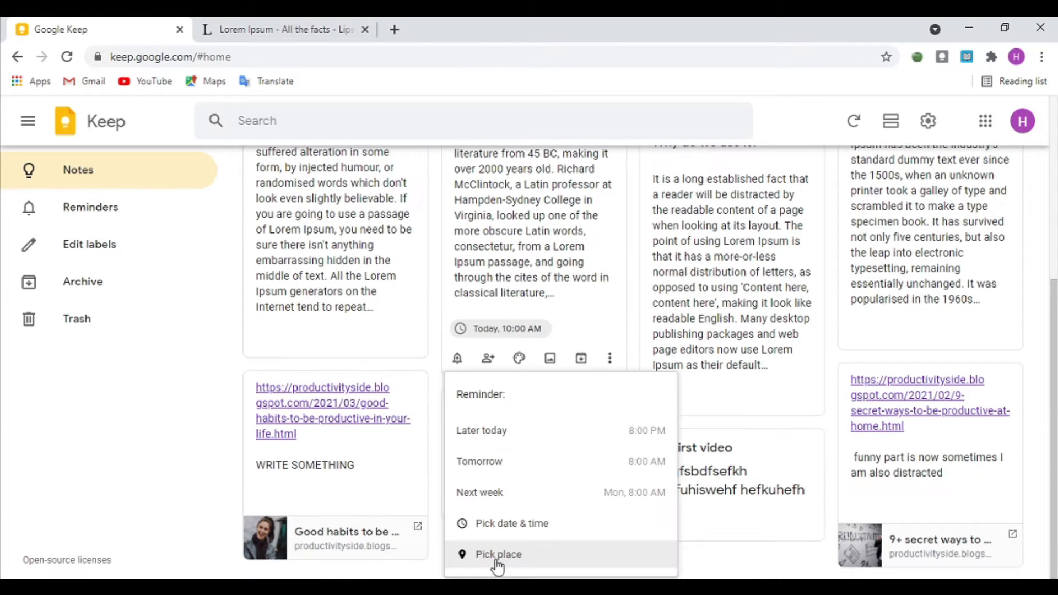
click(506, 561)
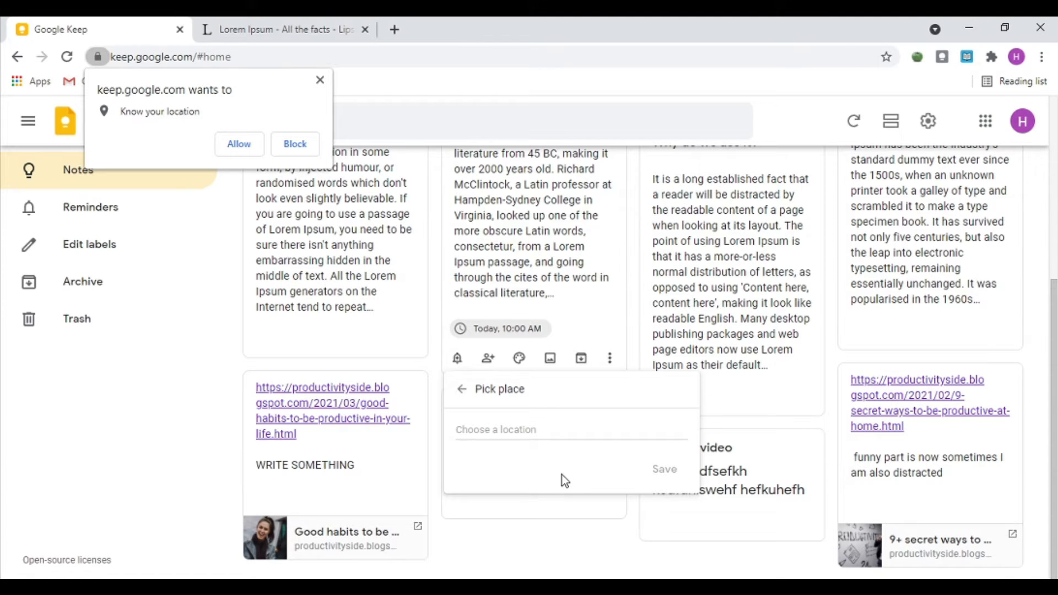
Step: Allow Google Keep to access your location
scroll(561, 475, up, 3)
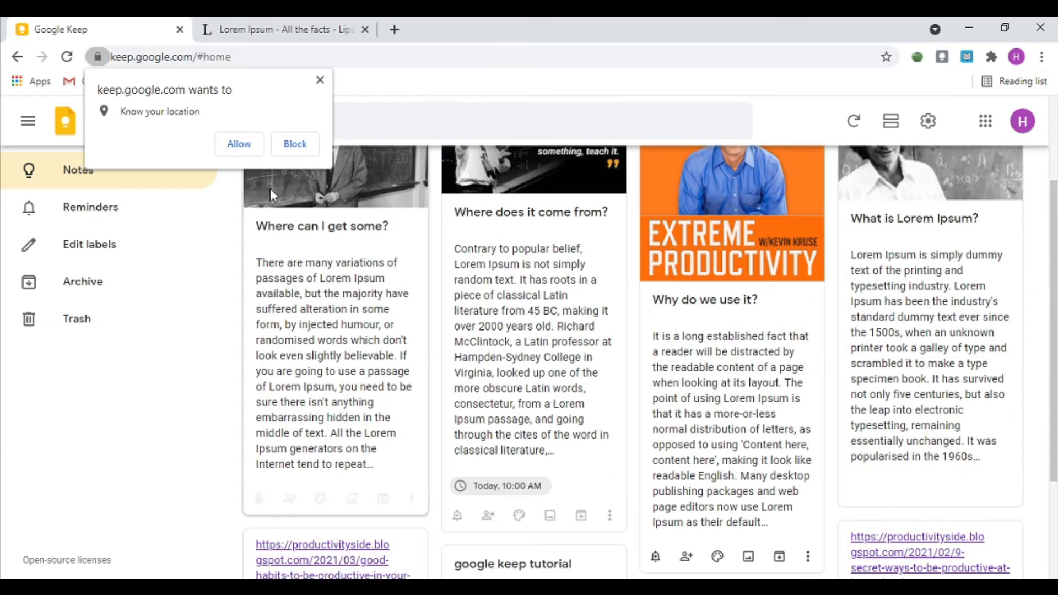
click(237, 145)
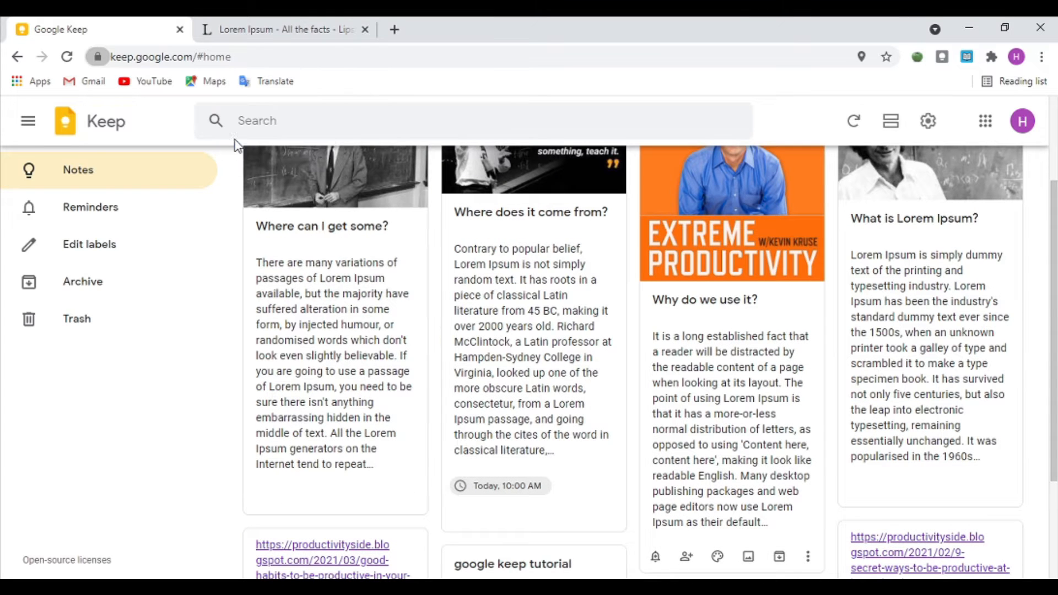
Step: Set a New York place reminder on the 'Where does it come from?' note
click(519, 466)
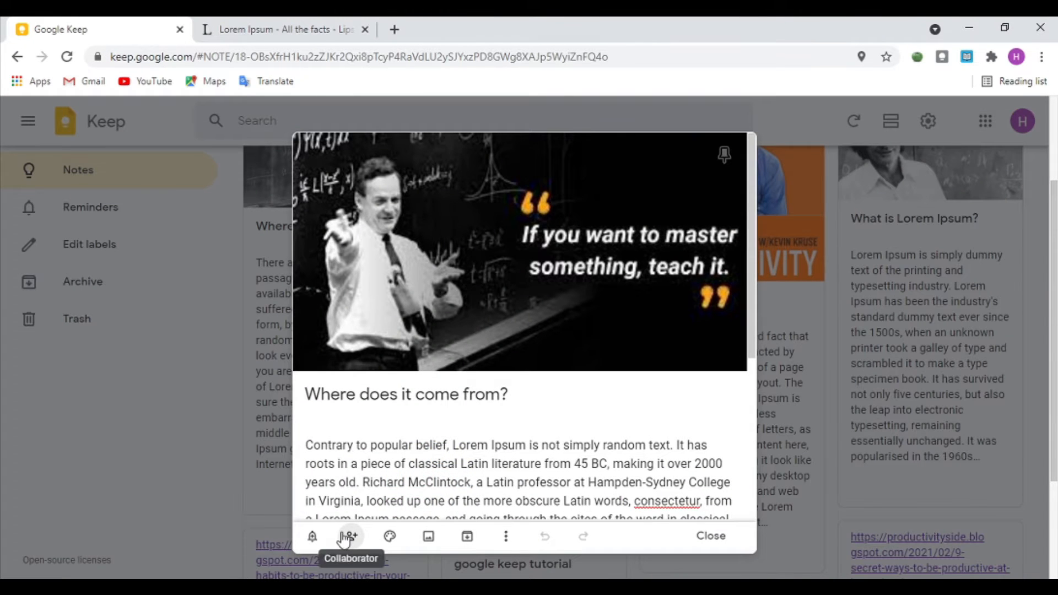
click(312, 536)
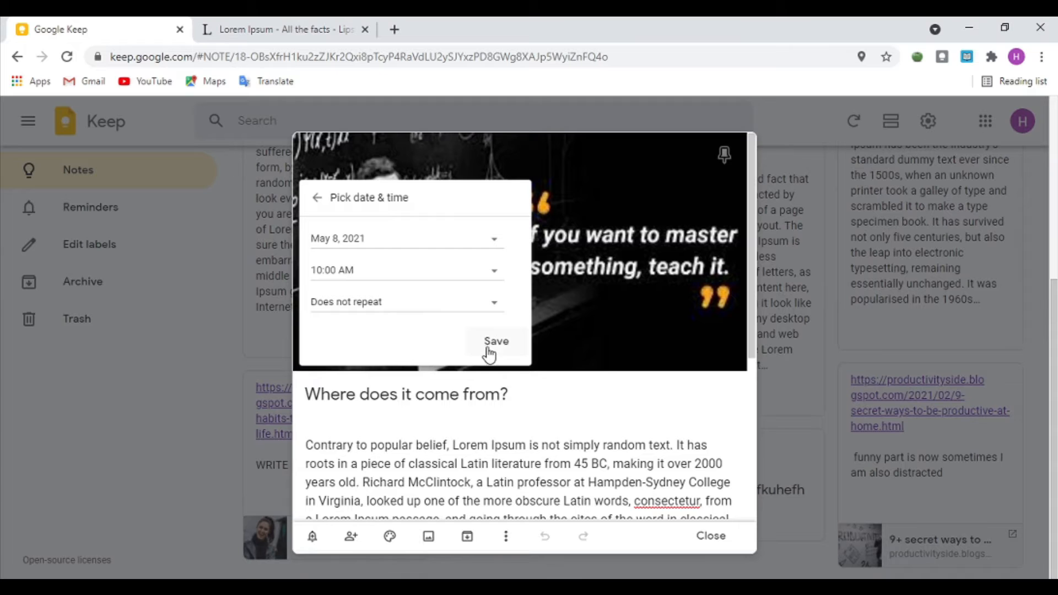
click(317, 197)
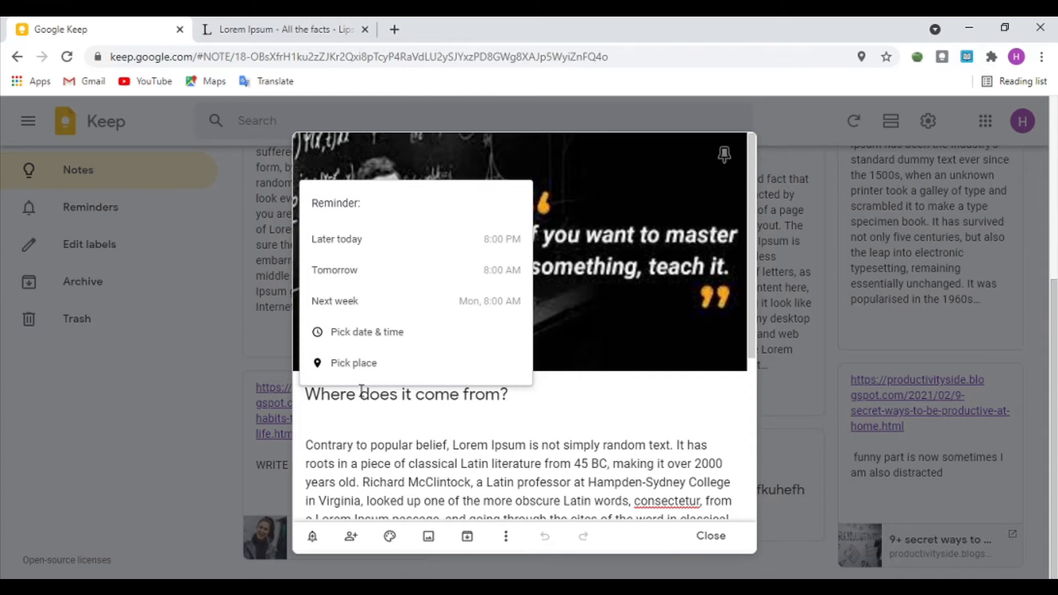
click(361, 374)
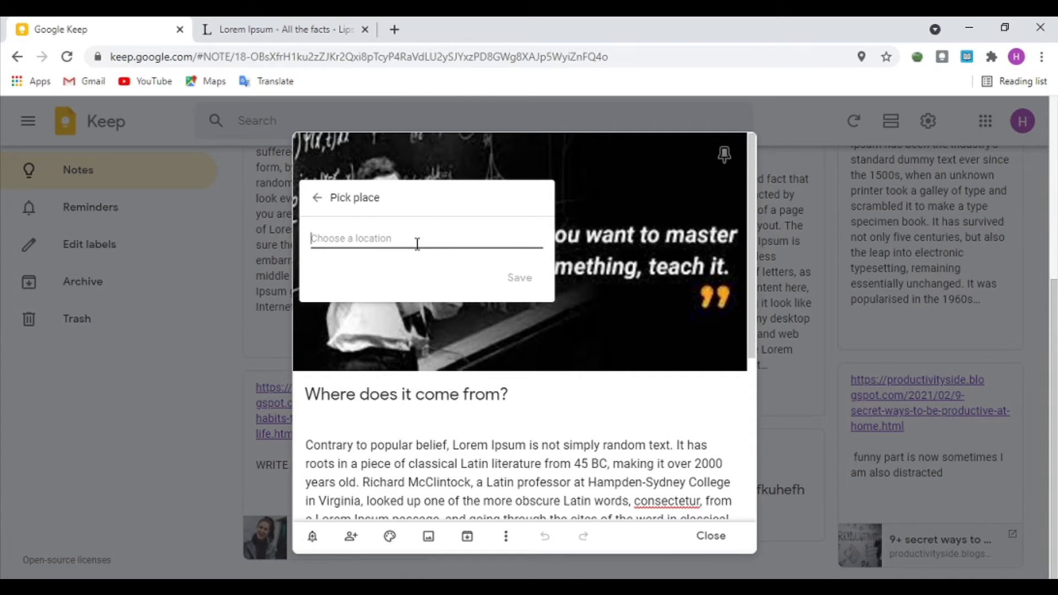
text(new)
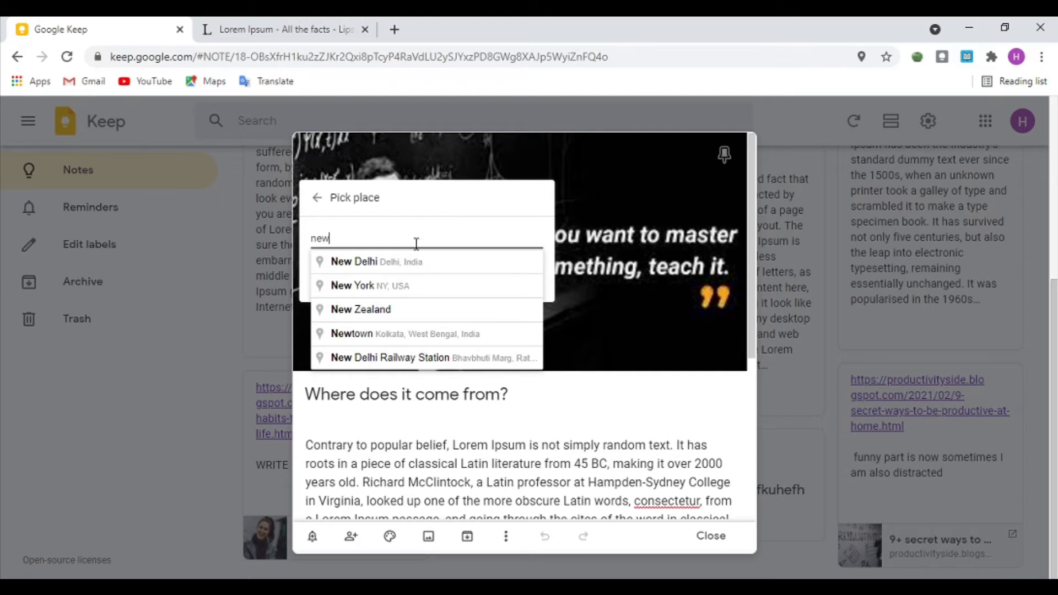
click(338, 284)
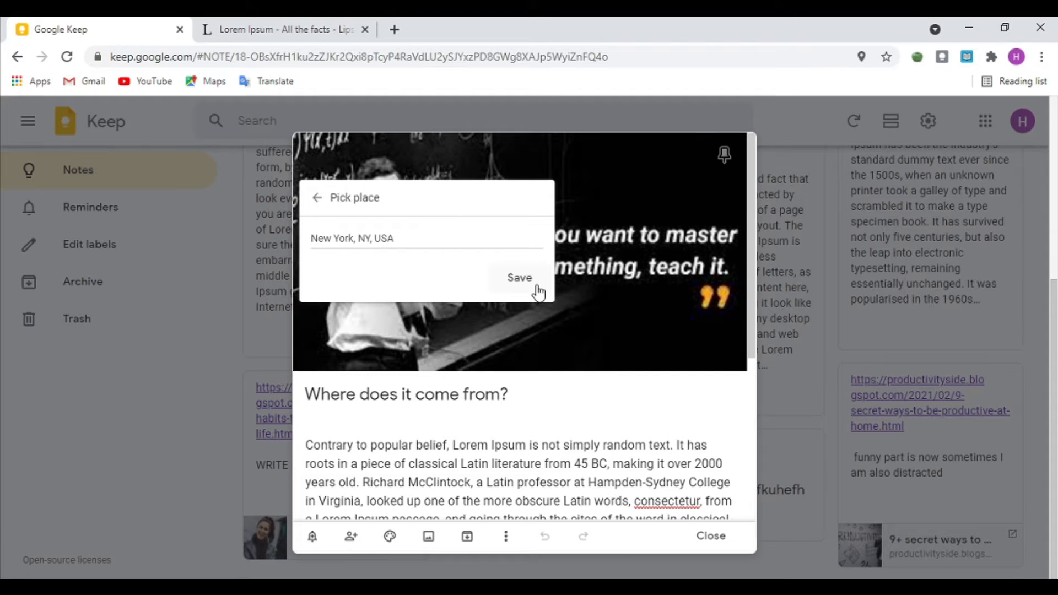
click(519, 278)
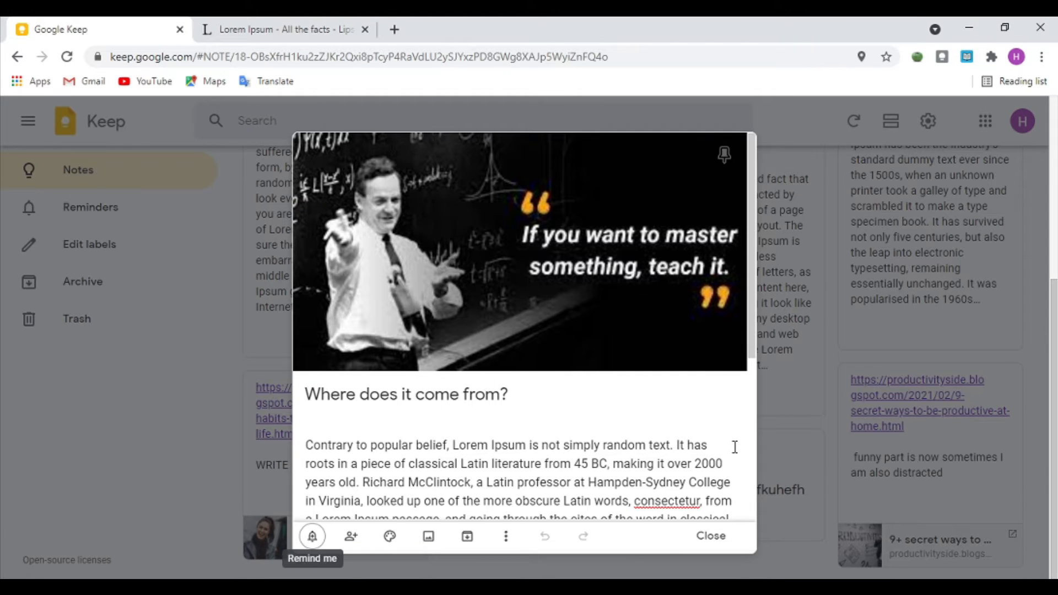
click(823, 379)
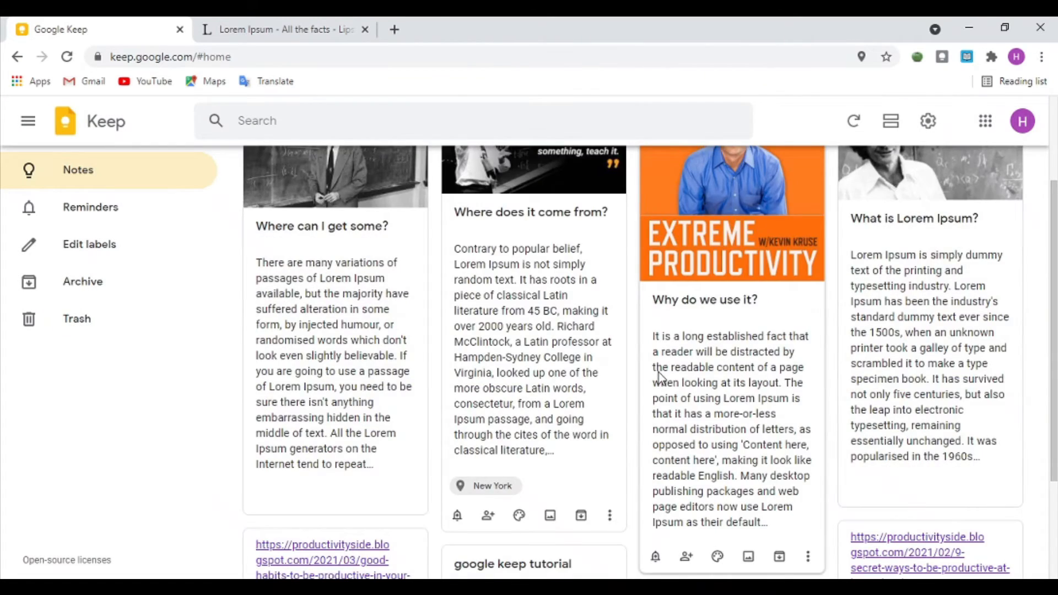
Step: Delete the note's New York reminder, then undo the deletion
scroll(659, 372, down, 3)
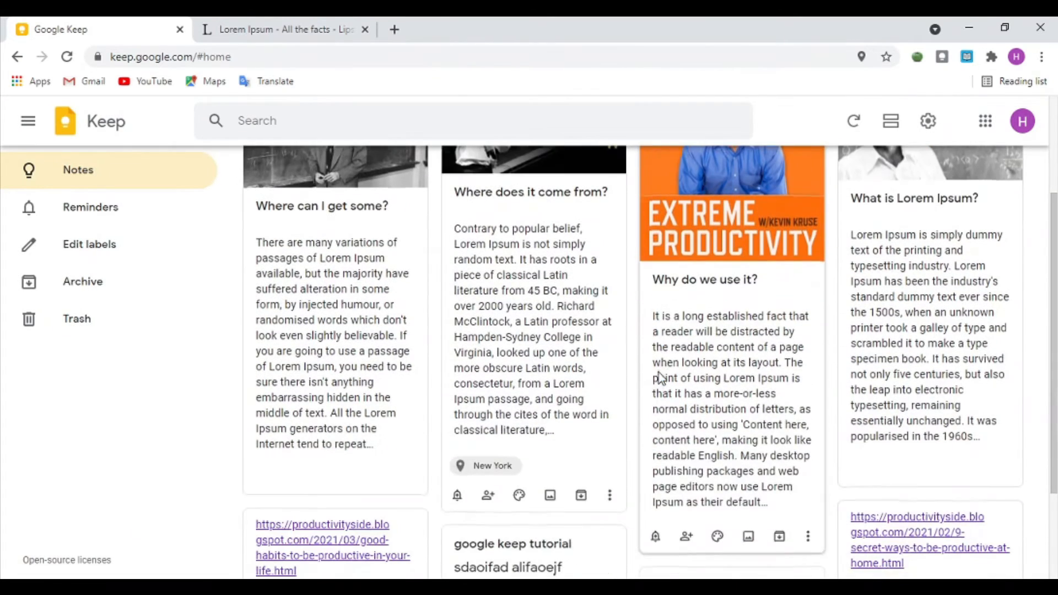
click(551, 357)
scroll(553, 341, down, 5)
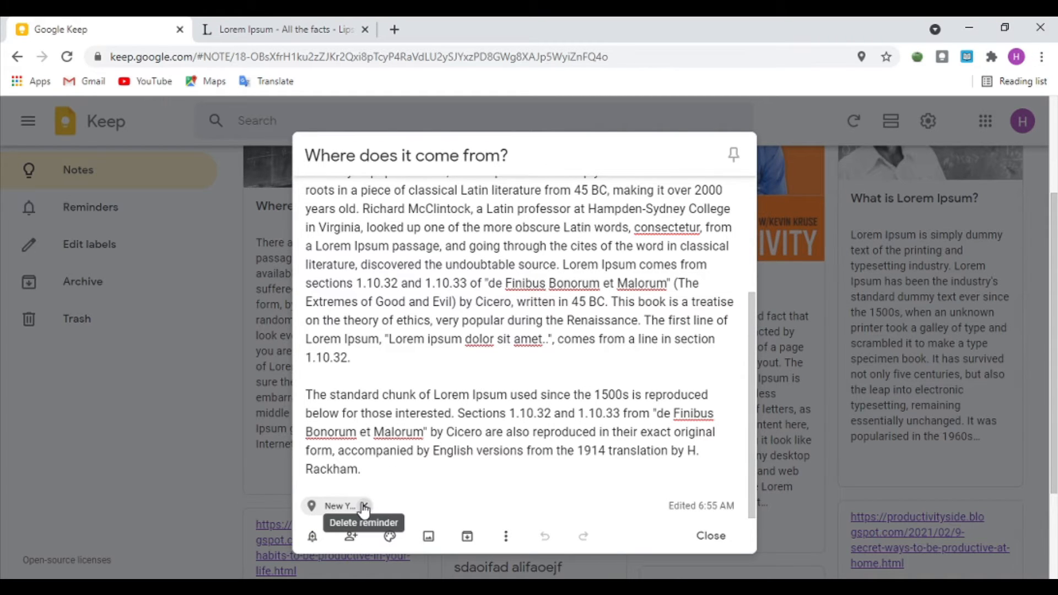
click(364, 505)
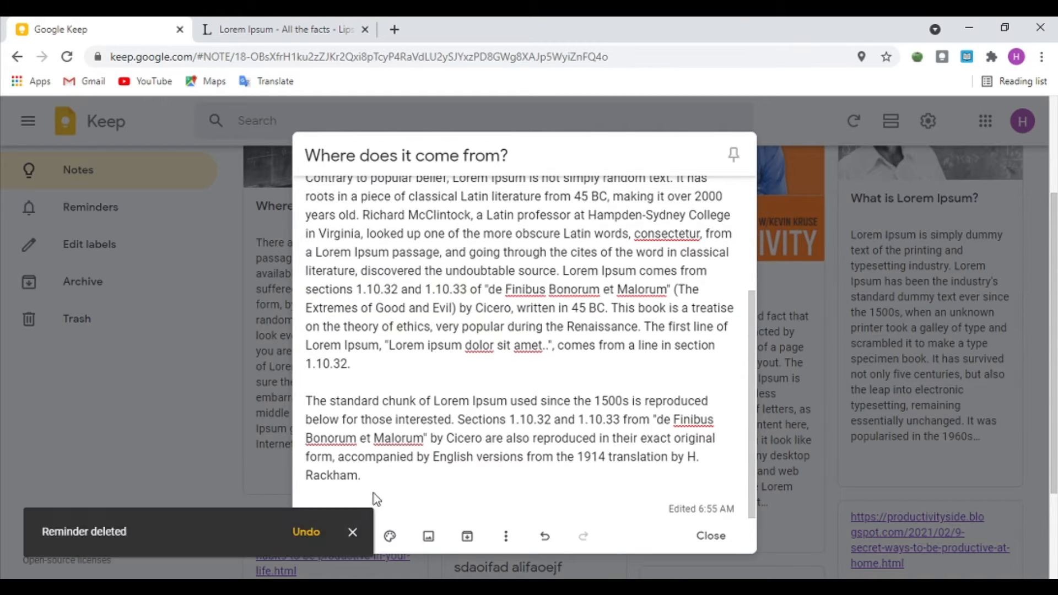
click(306, 531)
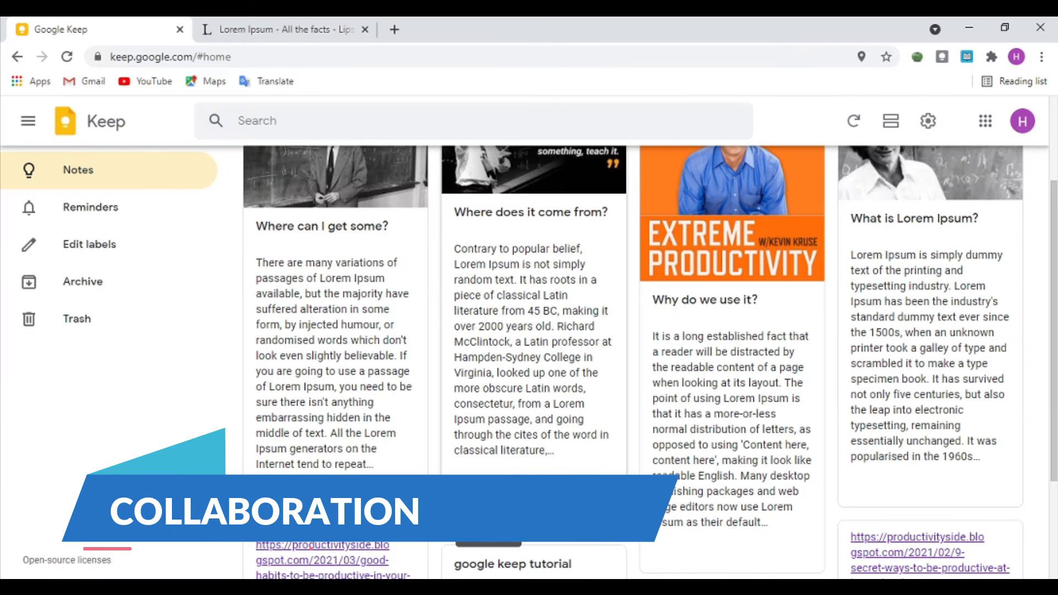
Step: Add a collaborator's e-mail to the 'Where does it come from?' note and save
click(487, 515)
click(639, 396)
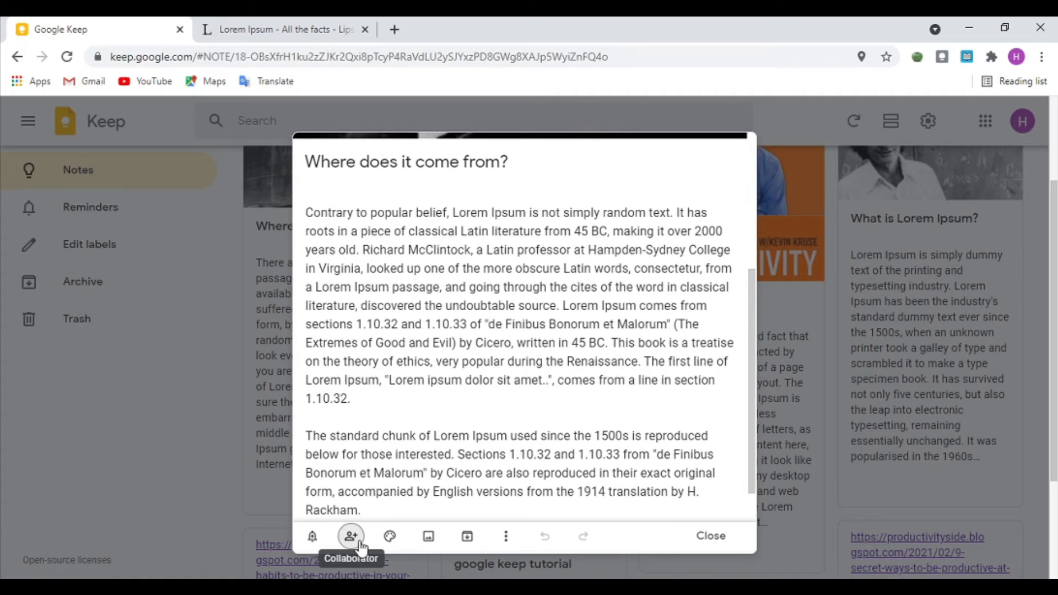
click(351, 536)
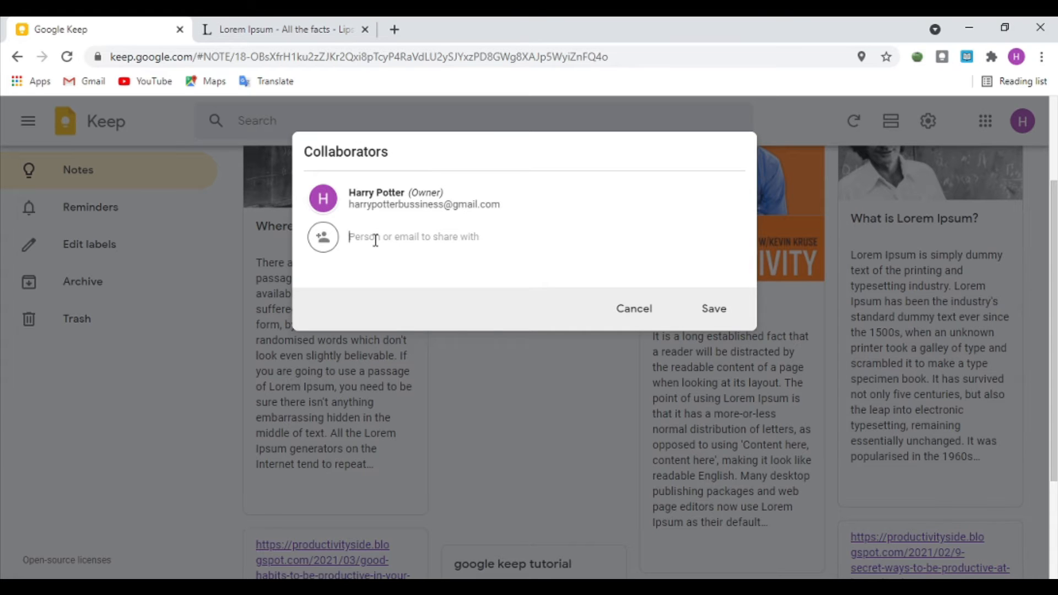
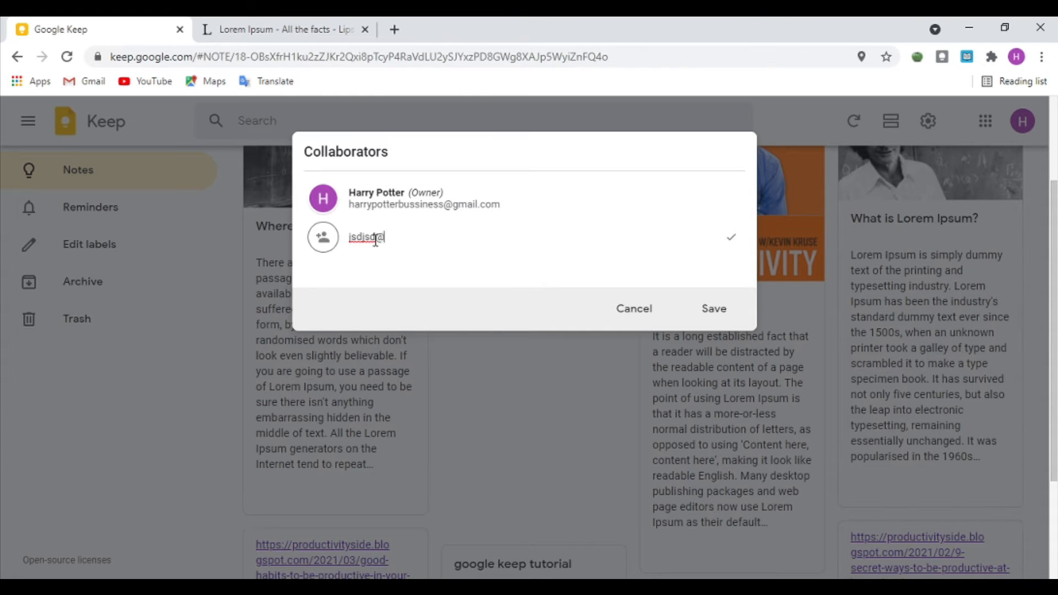
click(721, 325)
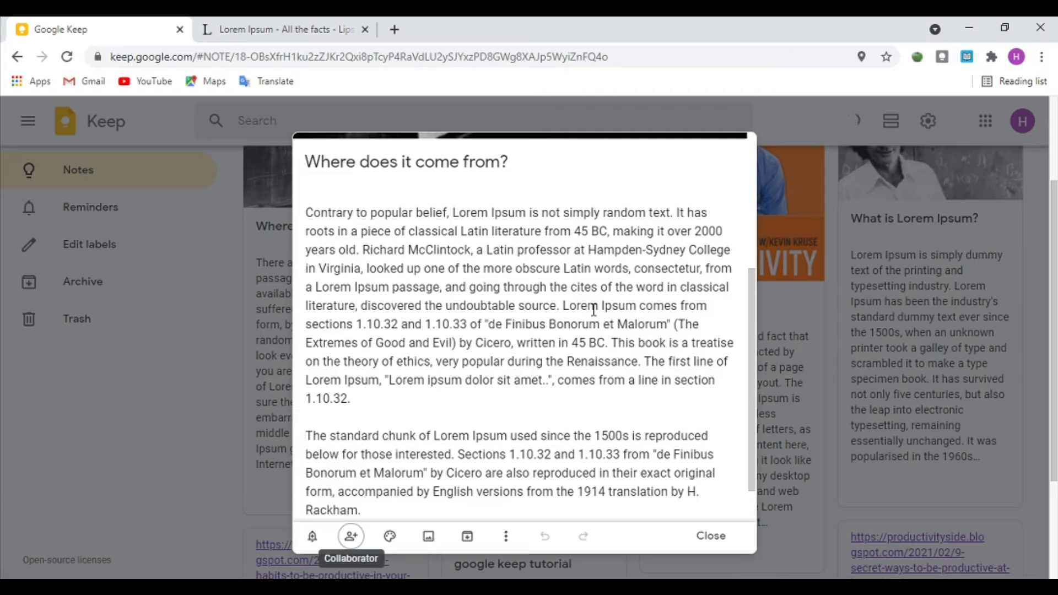
click(246, 302)
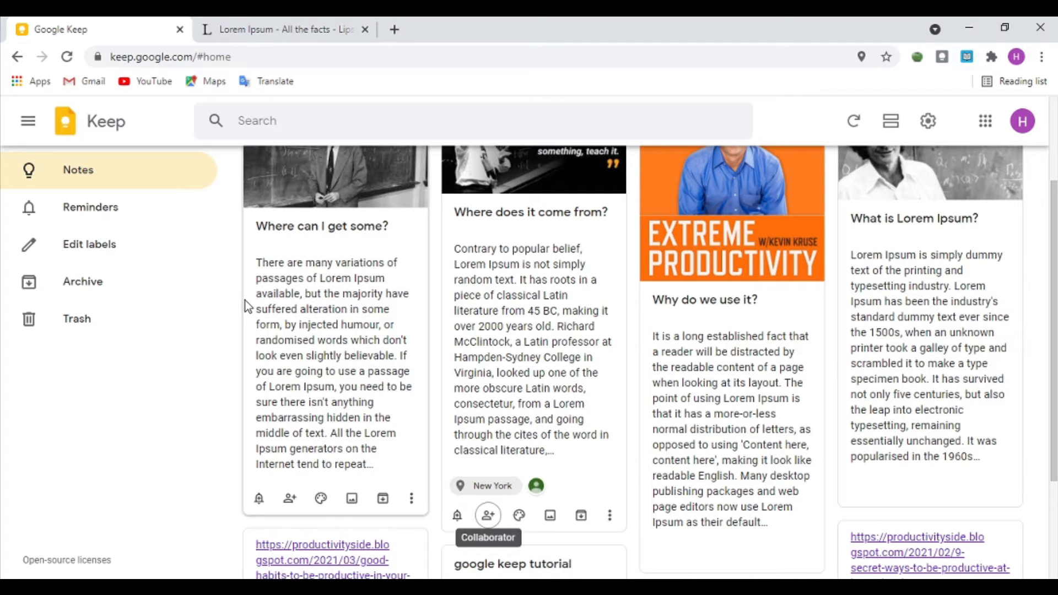
Step: Start a drawing on the 'Where does it come from?' note and sketch two looping black strokes
scroll(485, 358, down, 3)
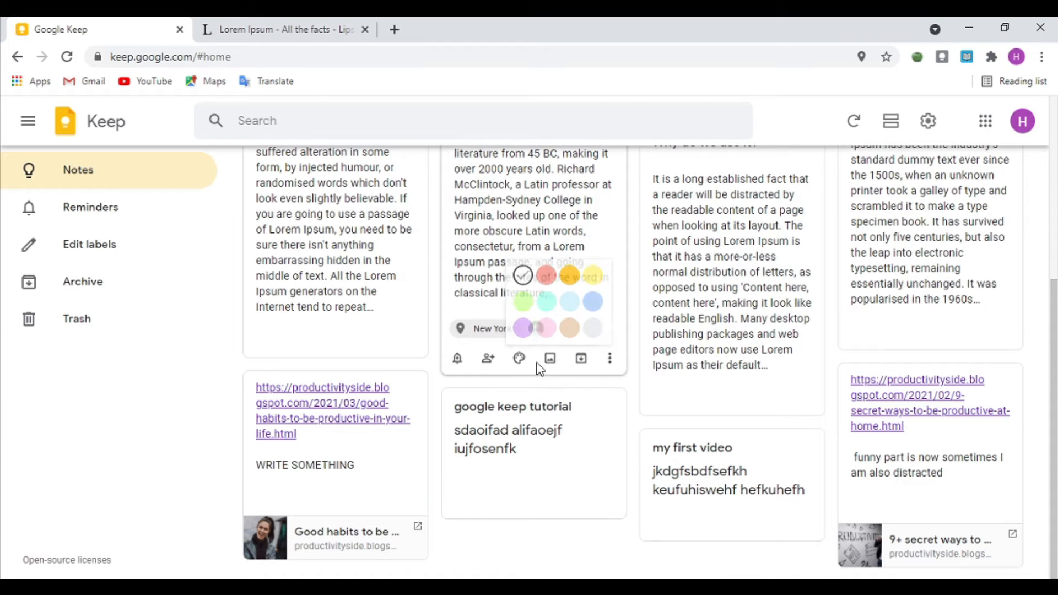
click(609, 359)
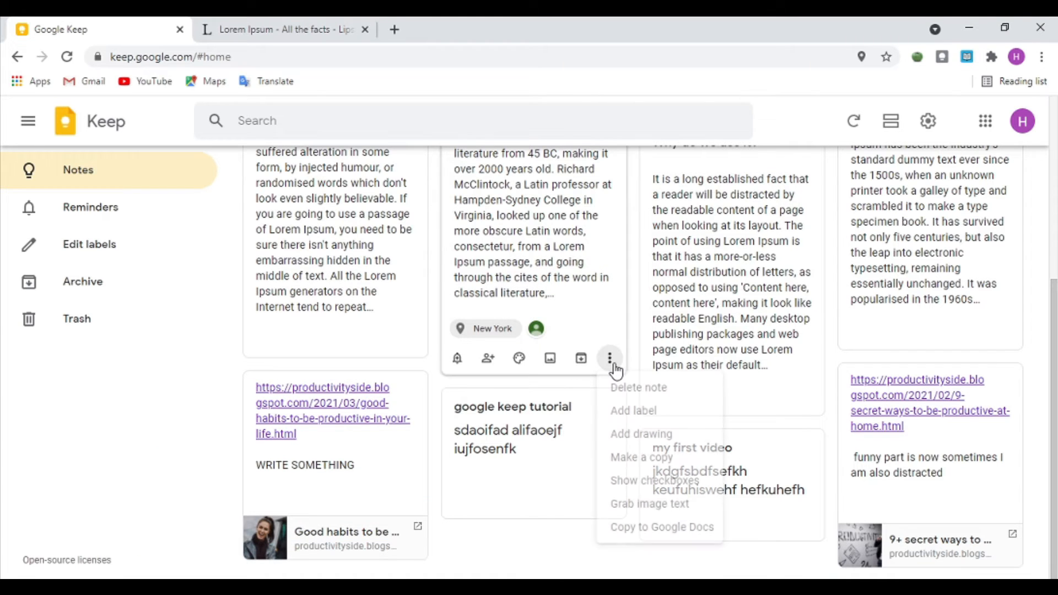
click(626, 434)
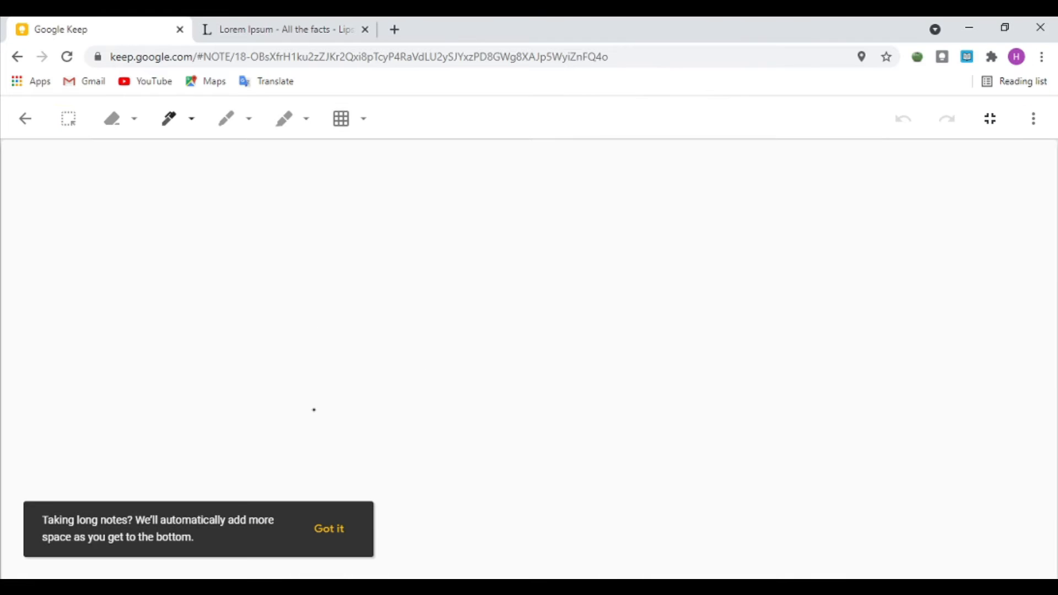
mouse_move(281, 218)
mouse_down()
mouse_move(406, 418)
mouse_move(466, 405)
mouse_move(855, 245)
mouse_move(864, 268)
mouse_up()
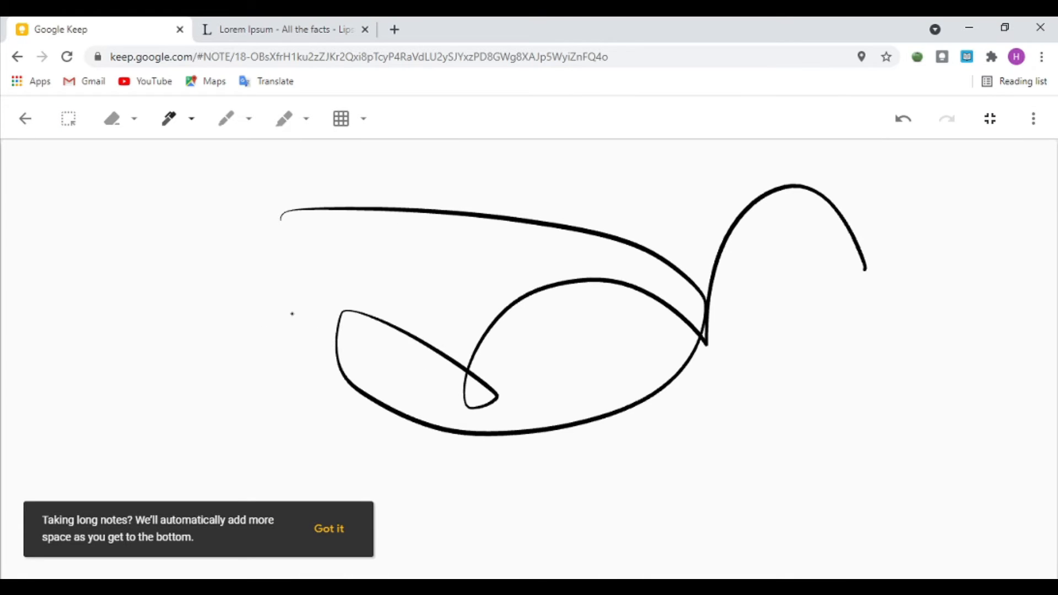
mouse_move(376, 252)
mouse_down()
mouse_move(217, 336)
mouse_move(275, 490)
mouse_up()
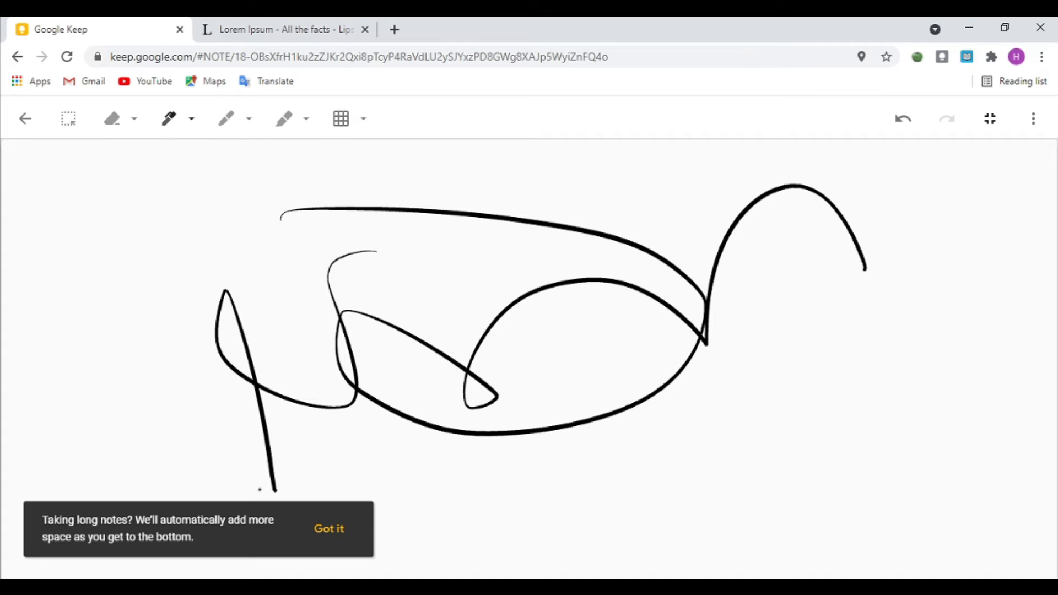
click(330, 542)
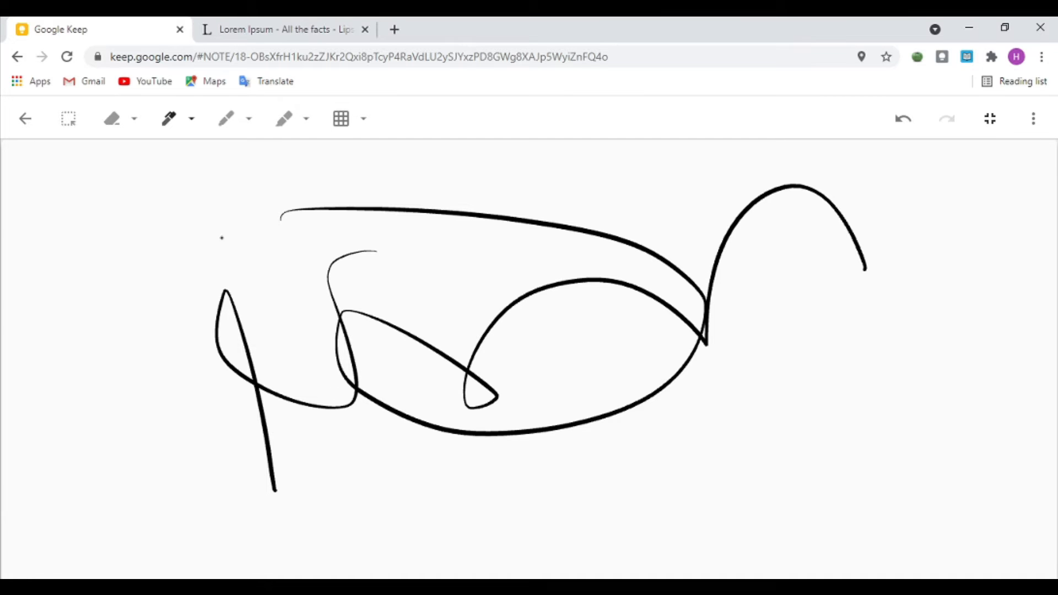
Step: Wipe the canvas using the eraser's Clear page option
click(79, 125)
click(133, 120)
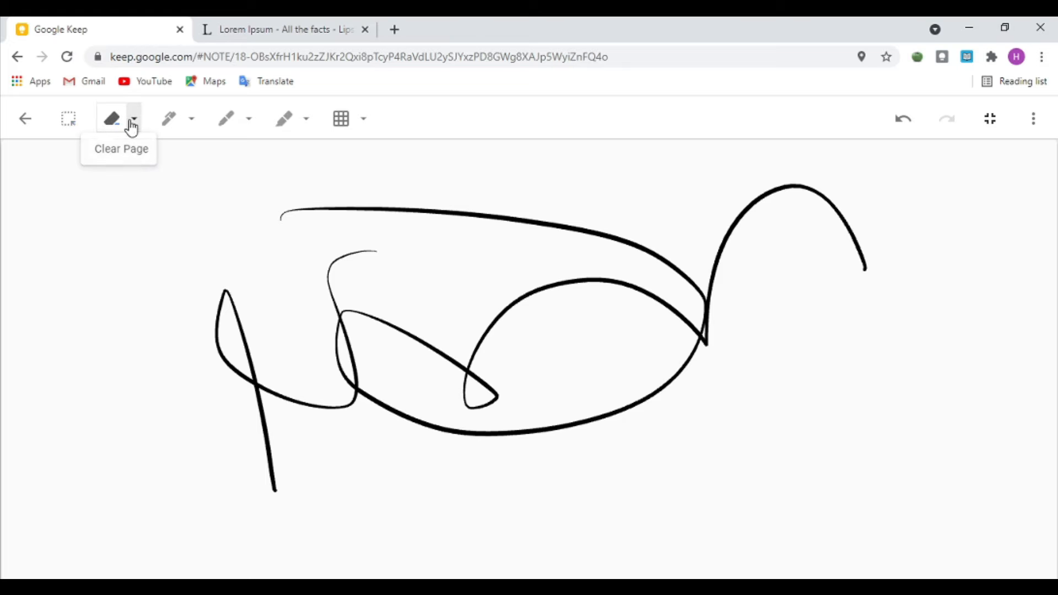
click(113, 156)
mouse_move(191, 197)
mouse_down()
mouse_move(280, 235)
mouse_move(628, 469)
mouse_up()
Step: Redraw a black arched stroke, red pen and yellow highlighter loops, then return to the note
click(232, 117)
click(168, 118)
mouse_move(229, 267)
mouse_down()
mouse_move(328, 200)
mouse_move(611, 298)
mouse_move(710, 398)
mouse_up()
click(228, 121)
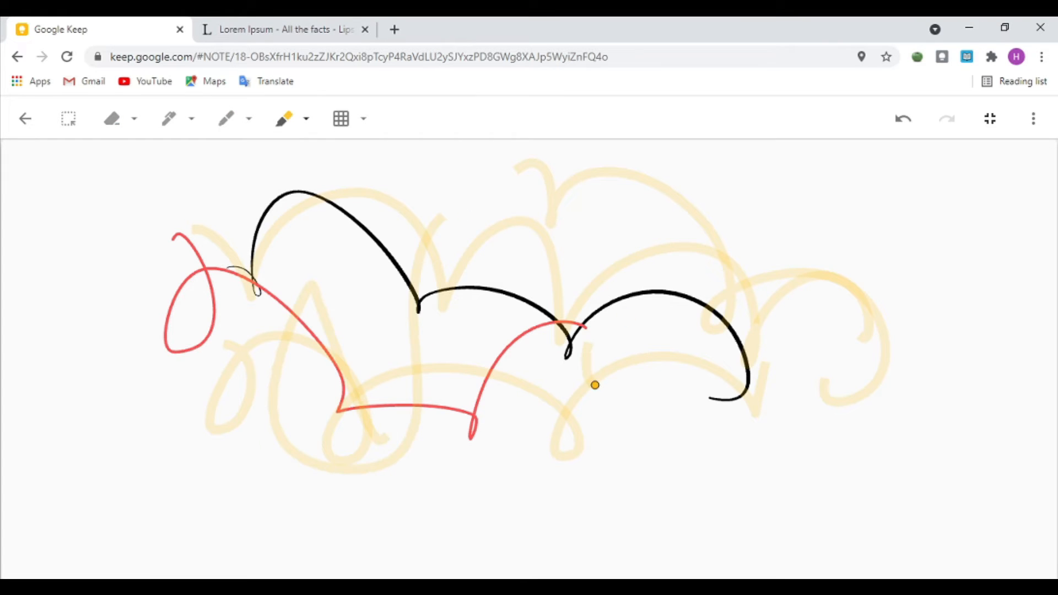
mouse_move(595, 385)
mouse_down()
mouse_move(779, 366)
mouse_move(909, 226)
mouse_move(701, 307)
mouse_move(507, 482)
mouse_move(71, 351)
mouse_up()
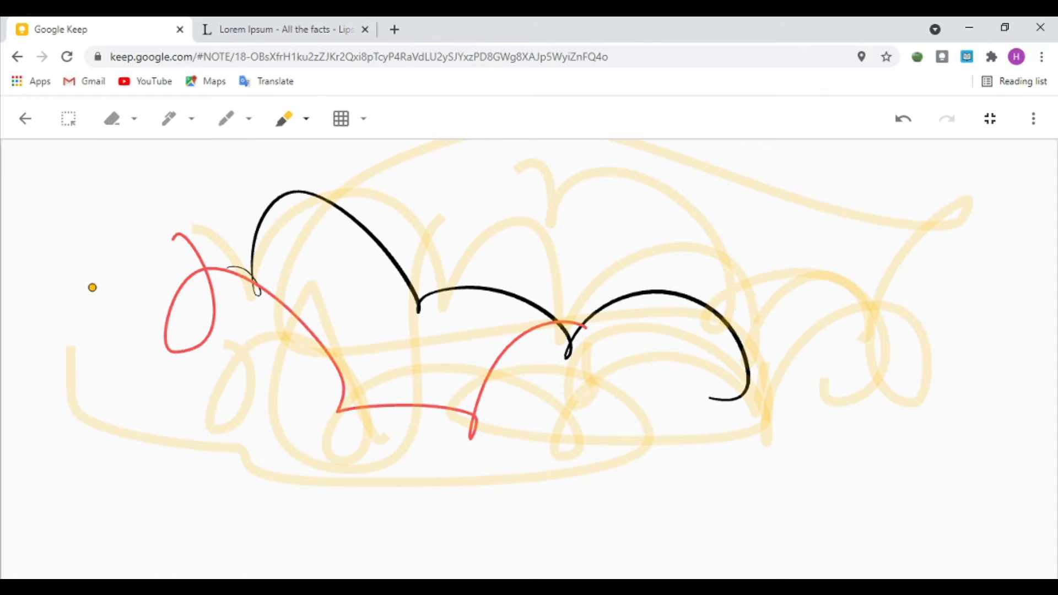
click(25, 118)
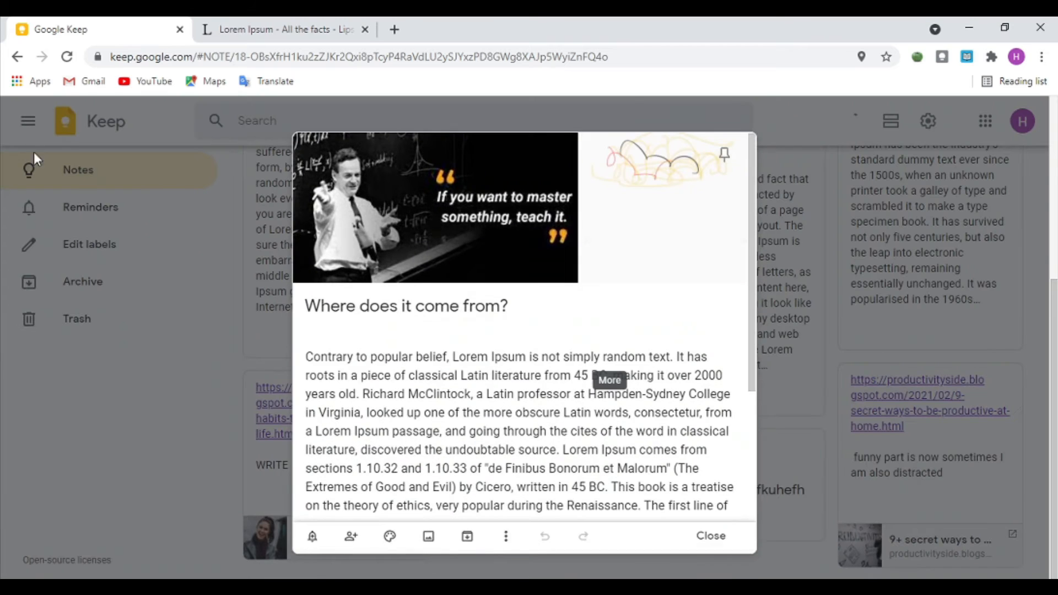
Step: Close the 'Where does it come from?' note and scroll back up the notes board
mouse_move(658, 187)
mouse_down()
mouse_move(652, 321)
mouse_move(663, 194)
mouse_move(677, 222)
mouse_move(653, 266)
mouse_up()
scroll(298, 540, up, 3)
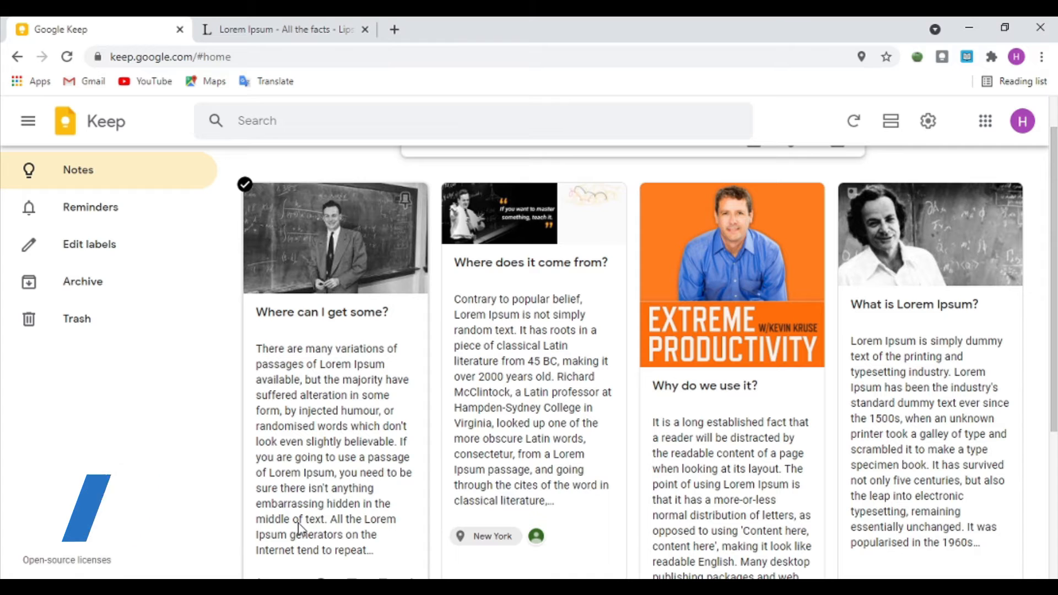
Step: Colour the four Lorem Ipsum notes green, pink, orange and green respectively
scroll(352, 237, down, 4)
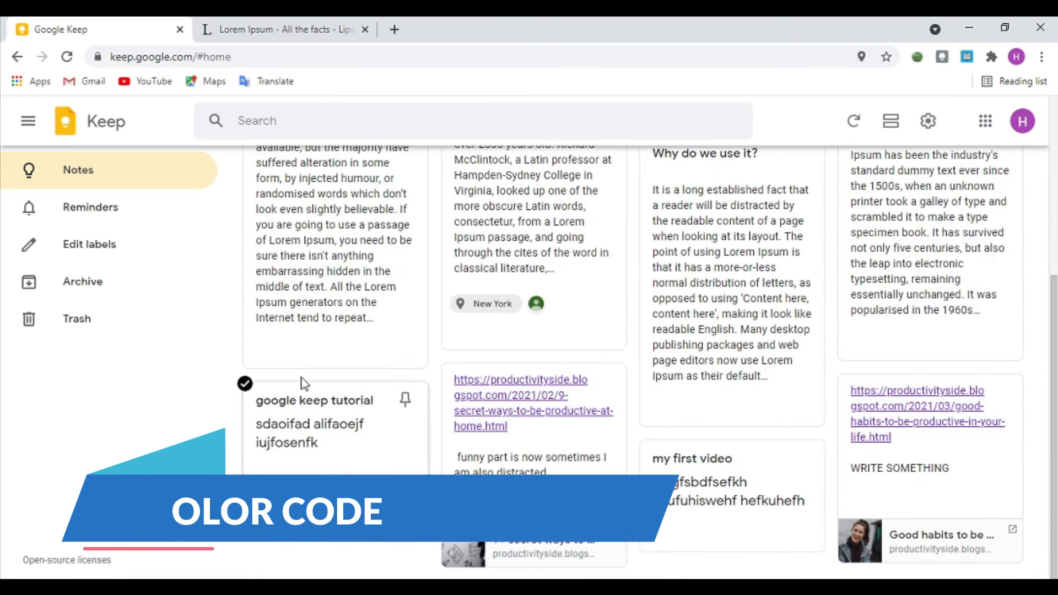
click(320, 352)
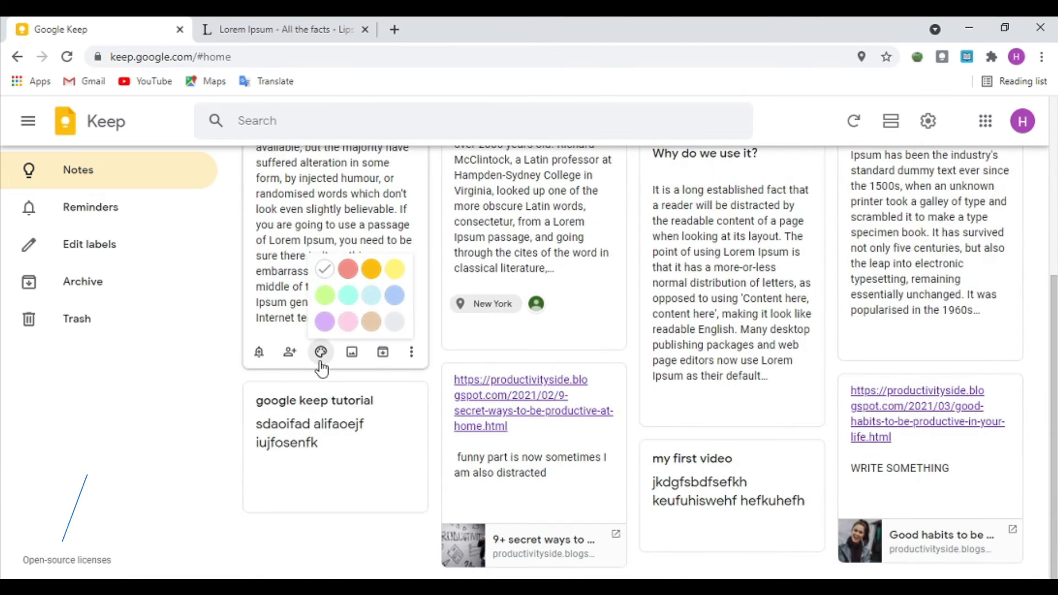
click(325, 298)
mouse_move(520, 342)
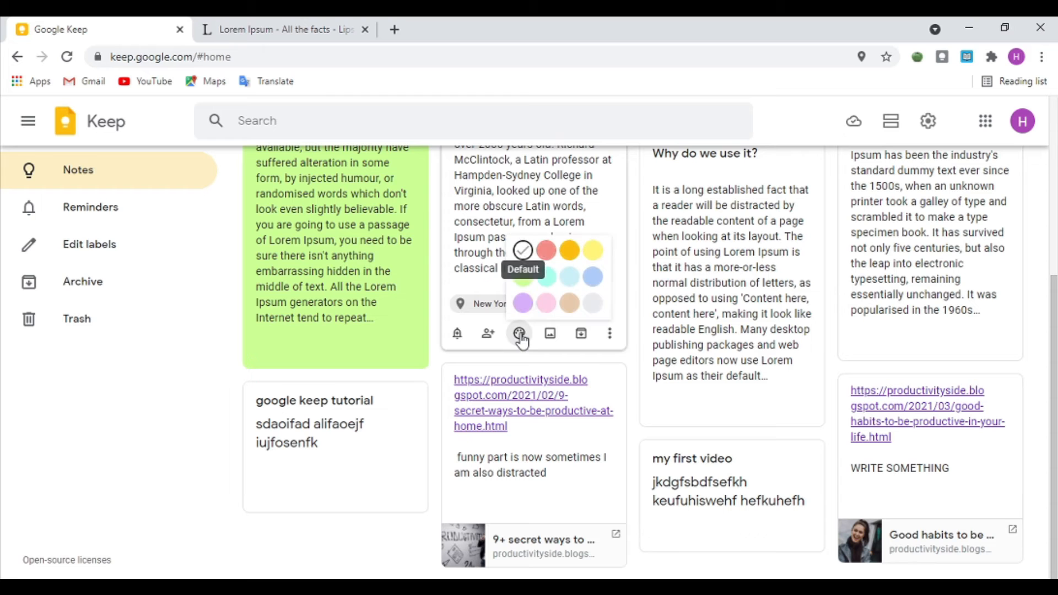
click(544, 306)
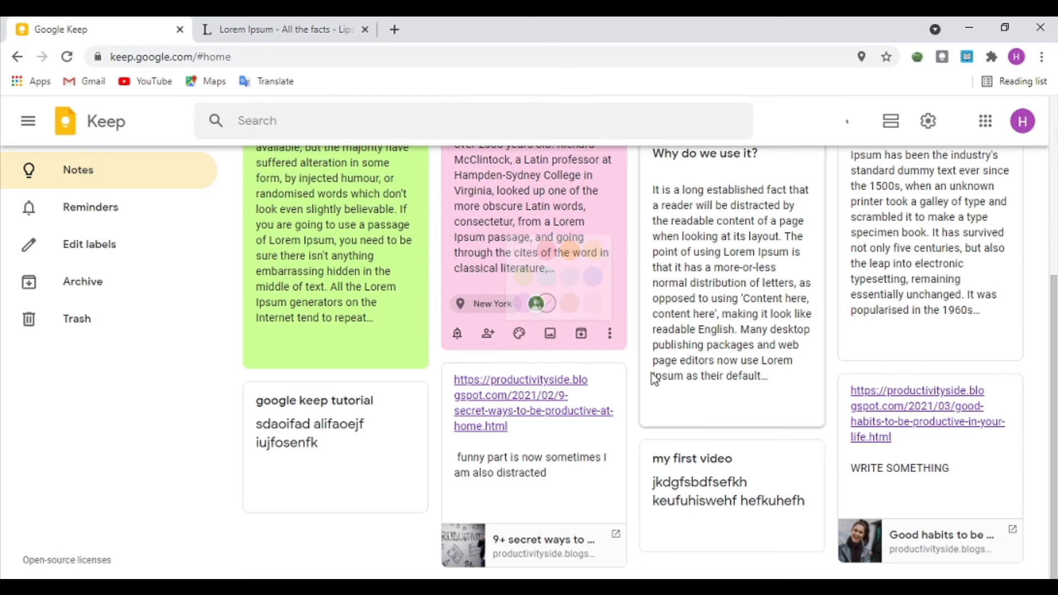
mouse_move(716, 409)
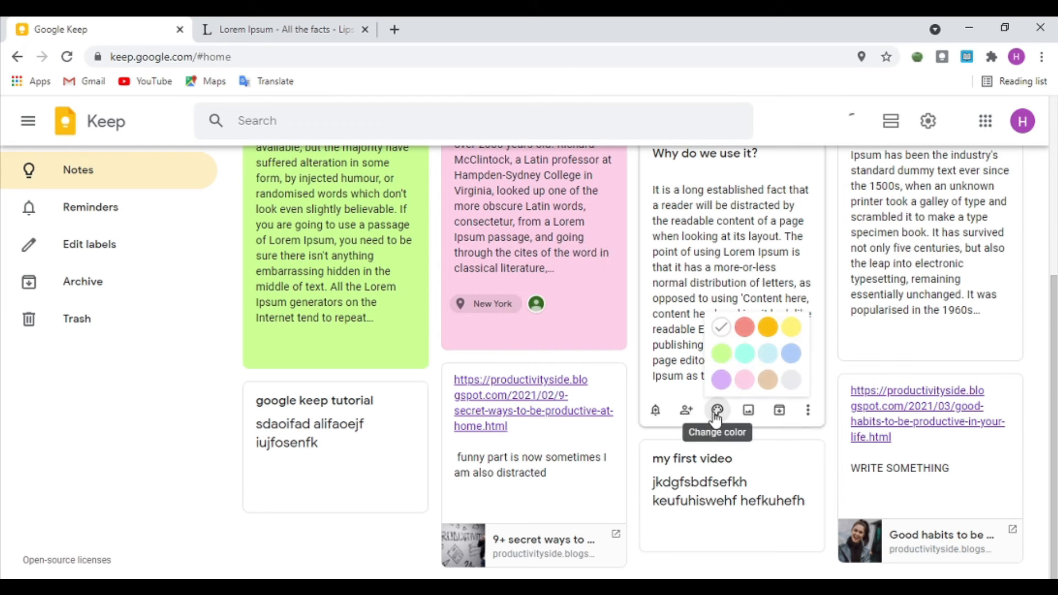
click(768, 327)
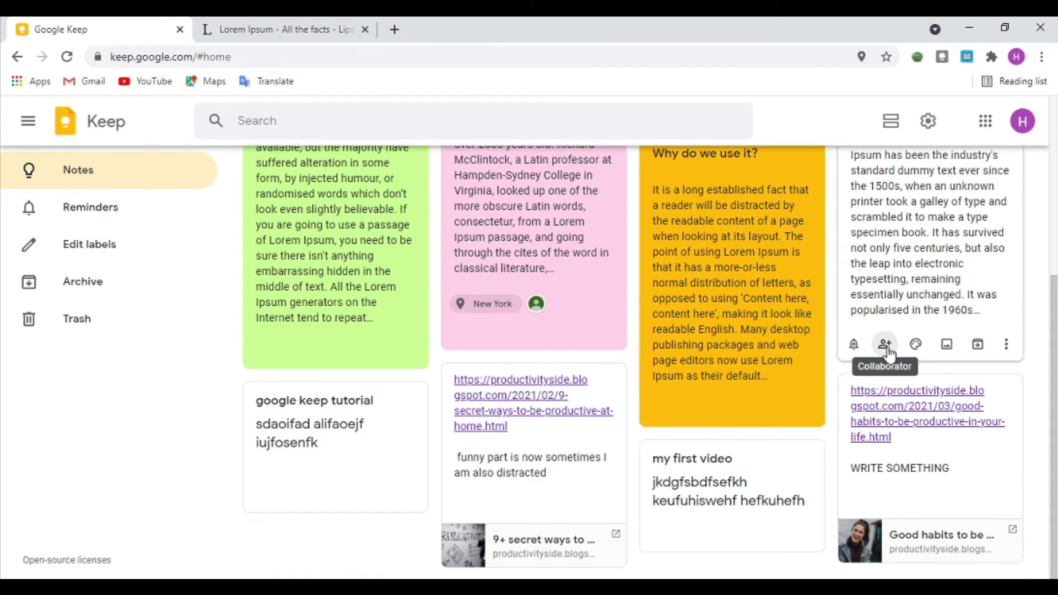
mouse_move(915, 344)
click(917, 288)
Step: Turn the 'Good habits to be productive' WRITE SOMETHING link note orange
mouse_move(883, 270)
mouse_down()
mouse_move(897, 259)
mouse_move(882, 254)
mouse_up()
mouse_move(341, 281)
mouse_down()
mouse_move(323, 286)
mouse_move(340, 266)
mouse_up()
drag(771, 305, 782, 279)
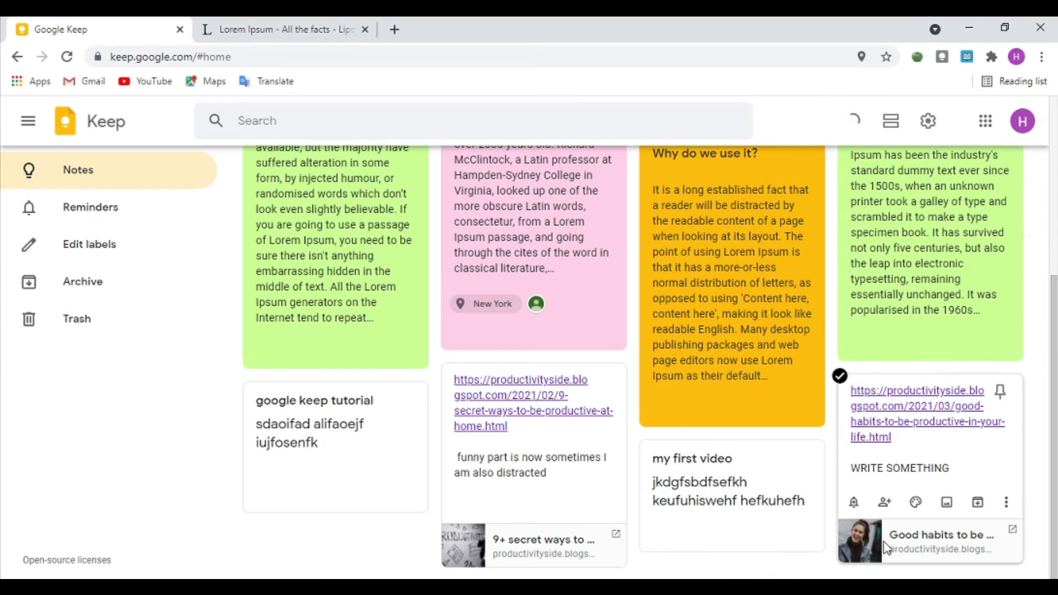
mouse_move(913, 503)
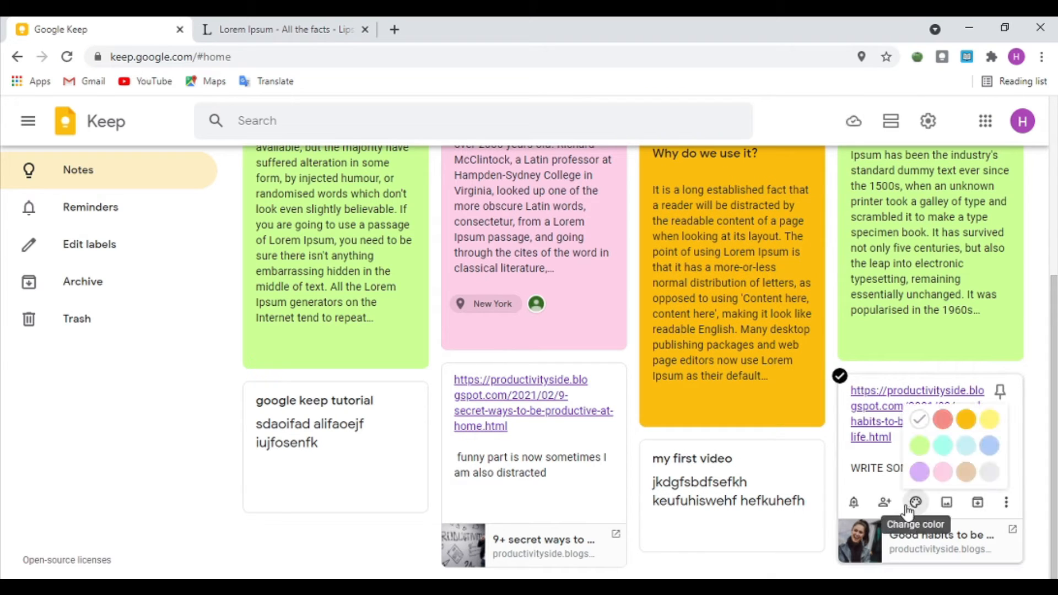
click(964, 418)
drag(694, 292, 703, 300)
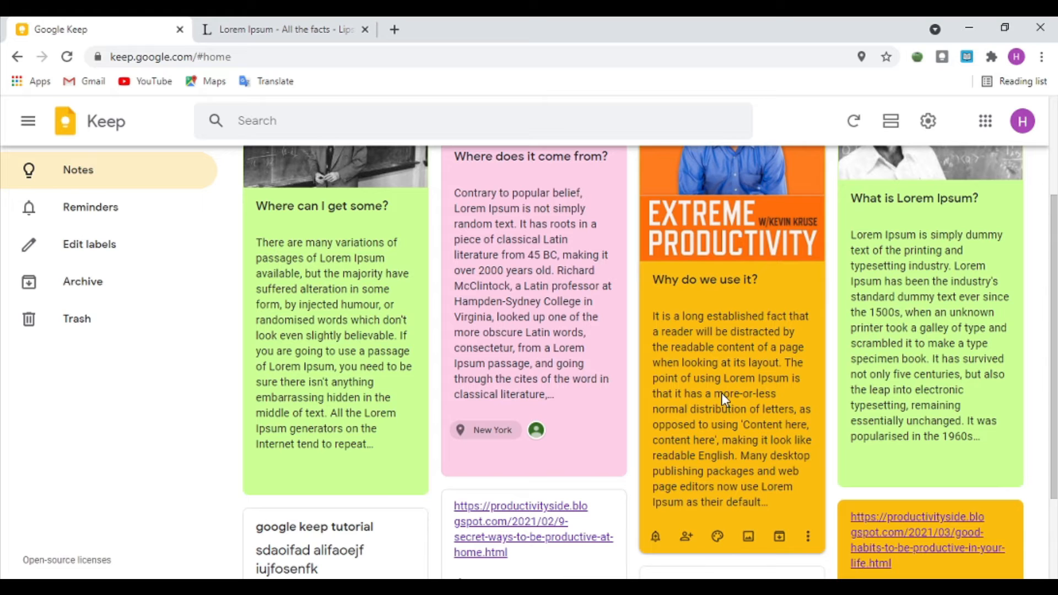
Step: Create a new label named FaMILY in the label editor
click(113, 245)
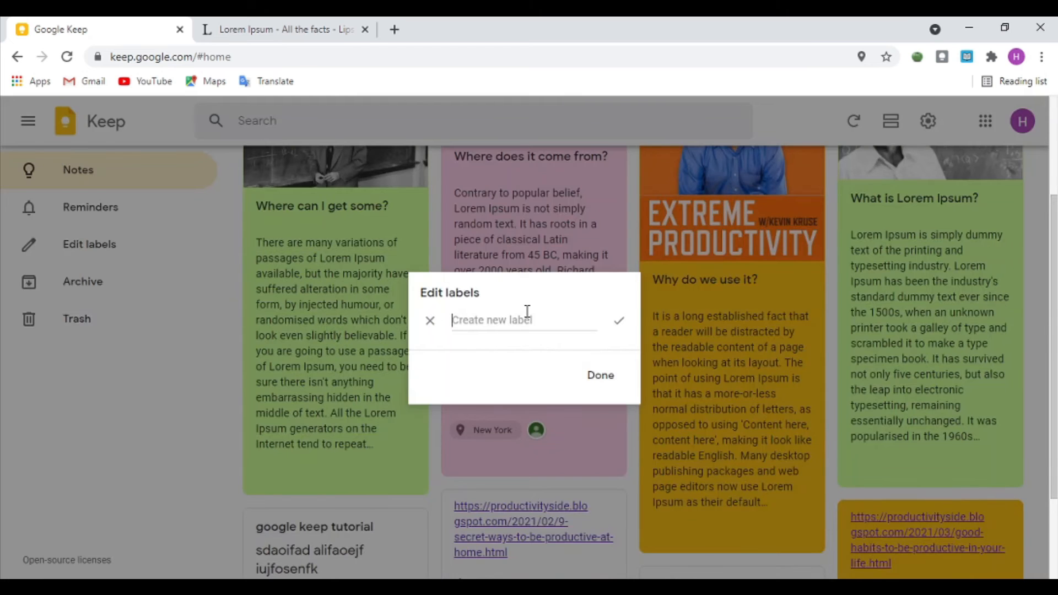
text(F)
click(600, 377)
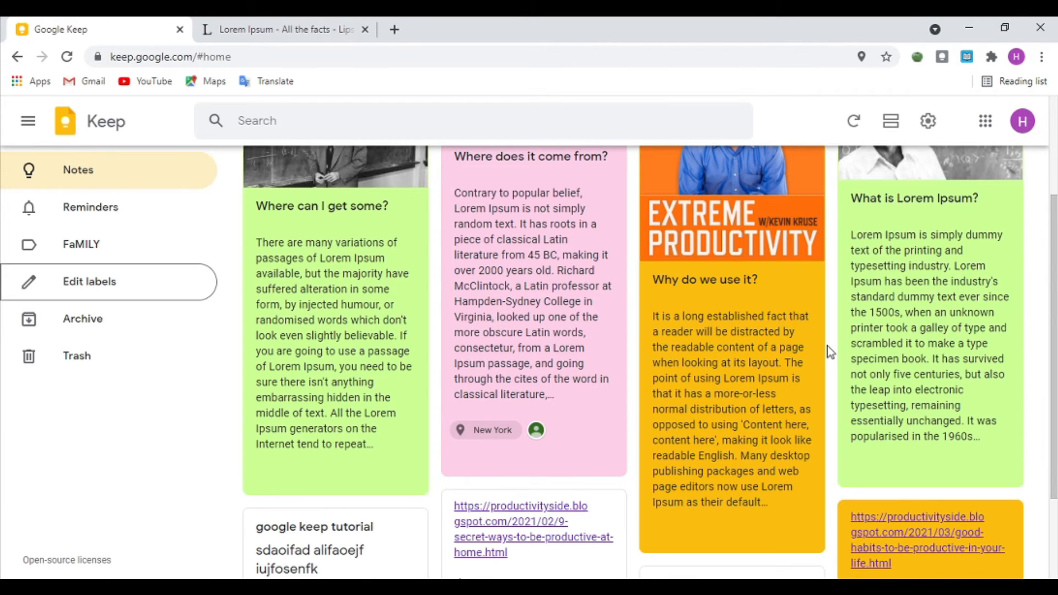
scroll(828, 346, up, 3)
scroll(828, 346, down, 4)
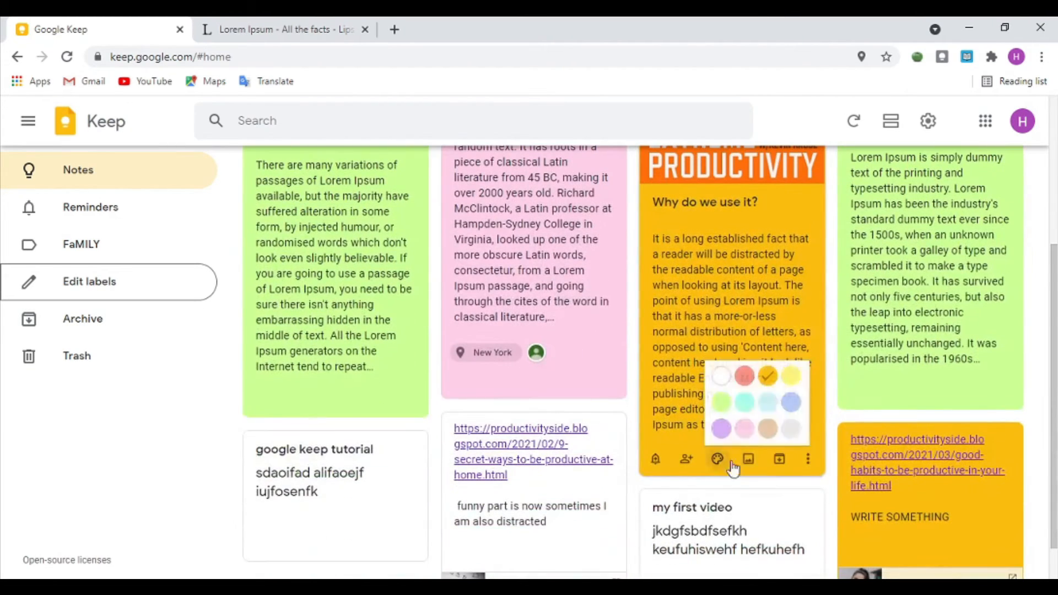
Step: Tag the green 'Where can I get some?' note with FaMILY, then reopen Edit labels
click(806, 460)
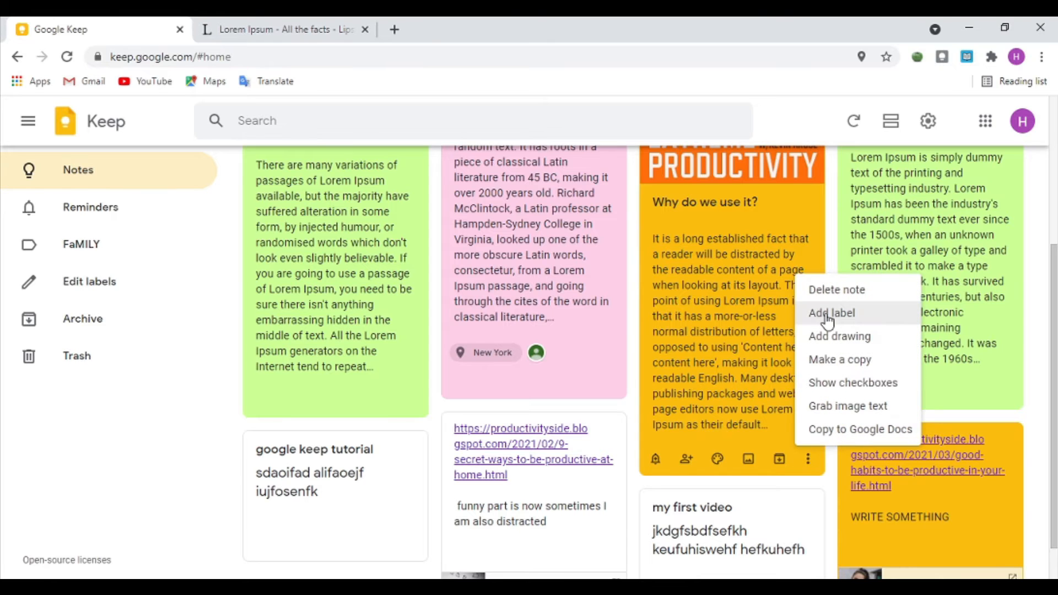
drag(346, 275, 401, 300)
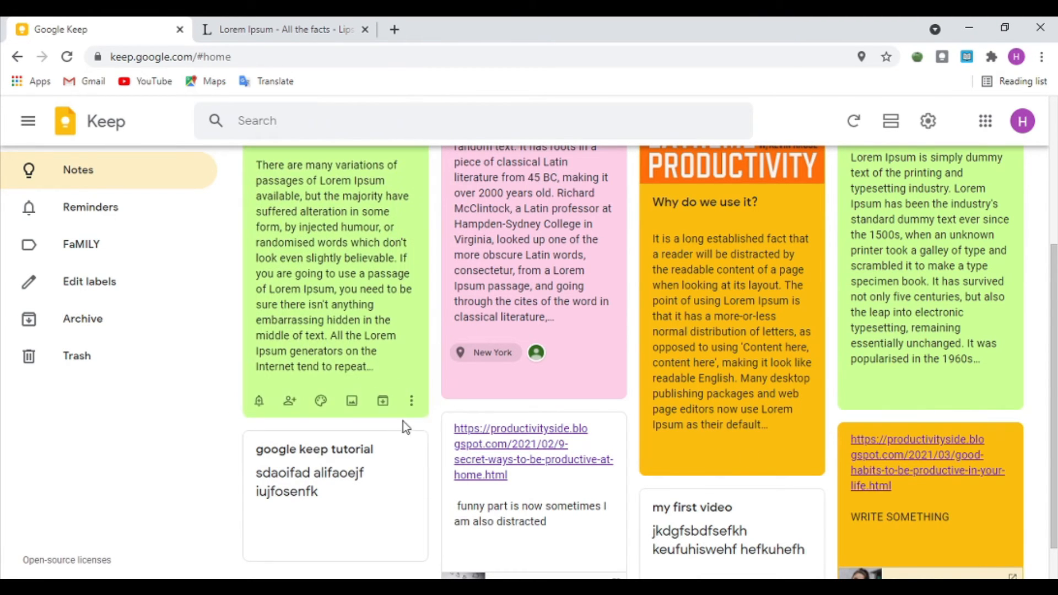
click(411, 401)
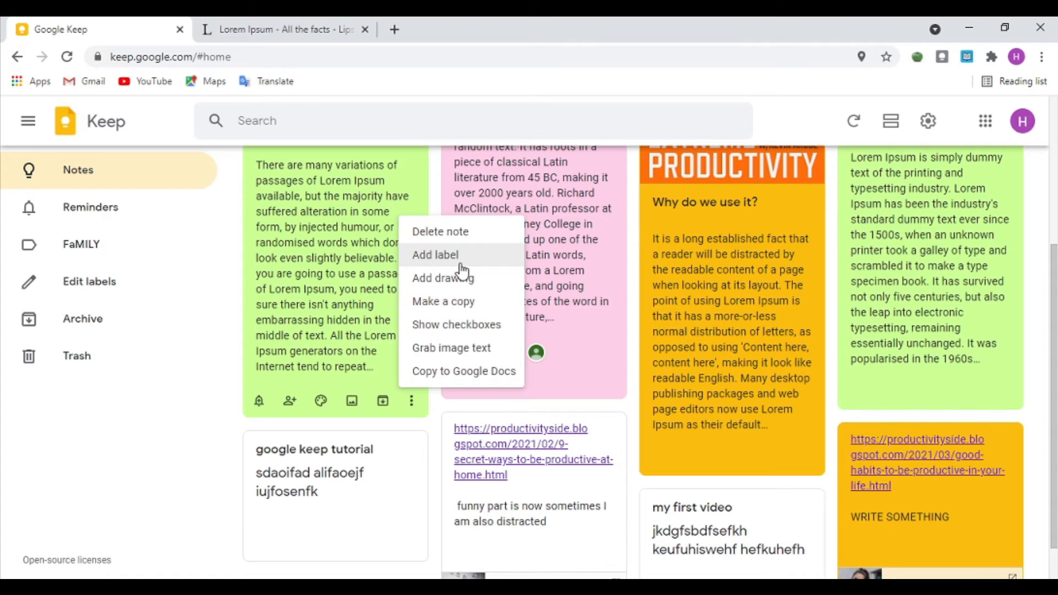
click(435, 255)
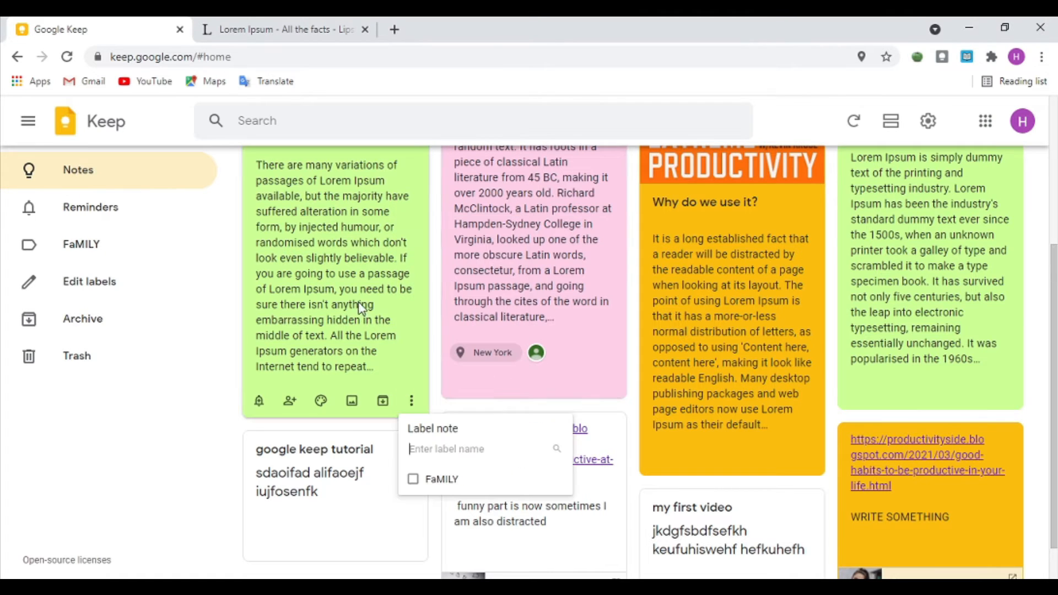
click(414, 480)
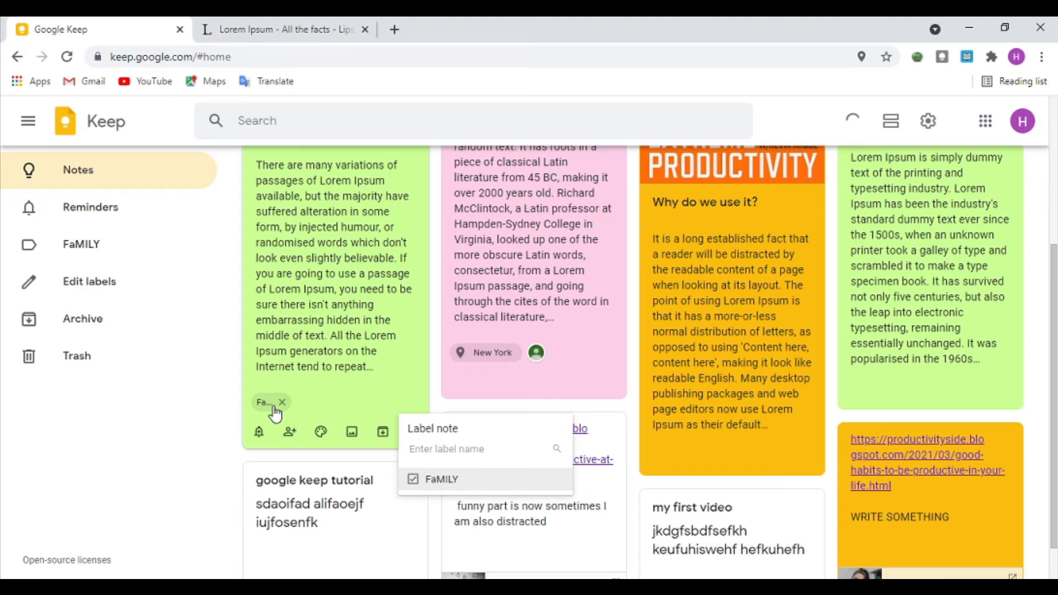
click(226, 395)
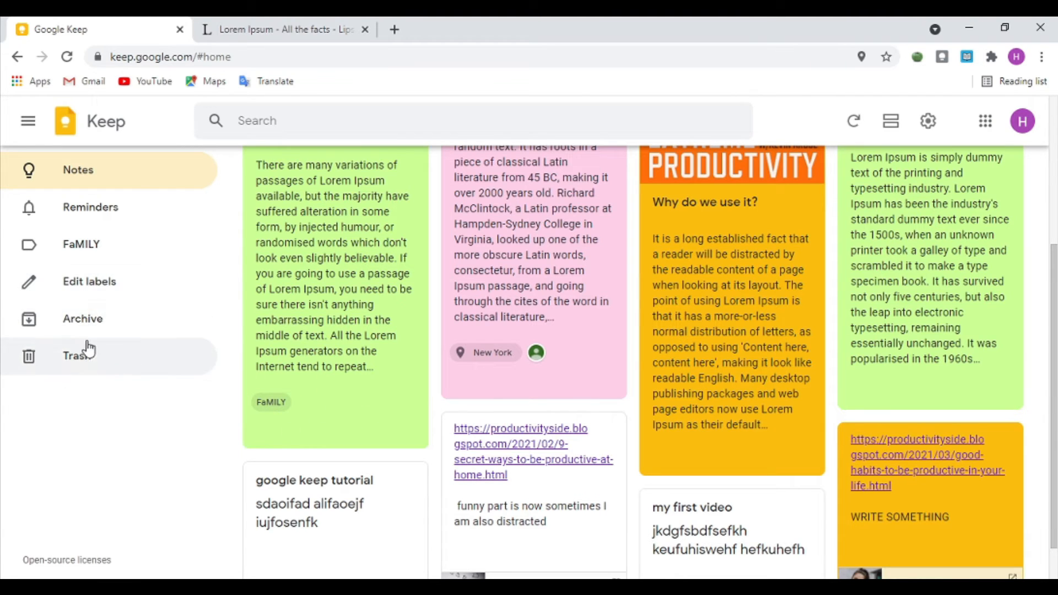
click(106, 287)
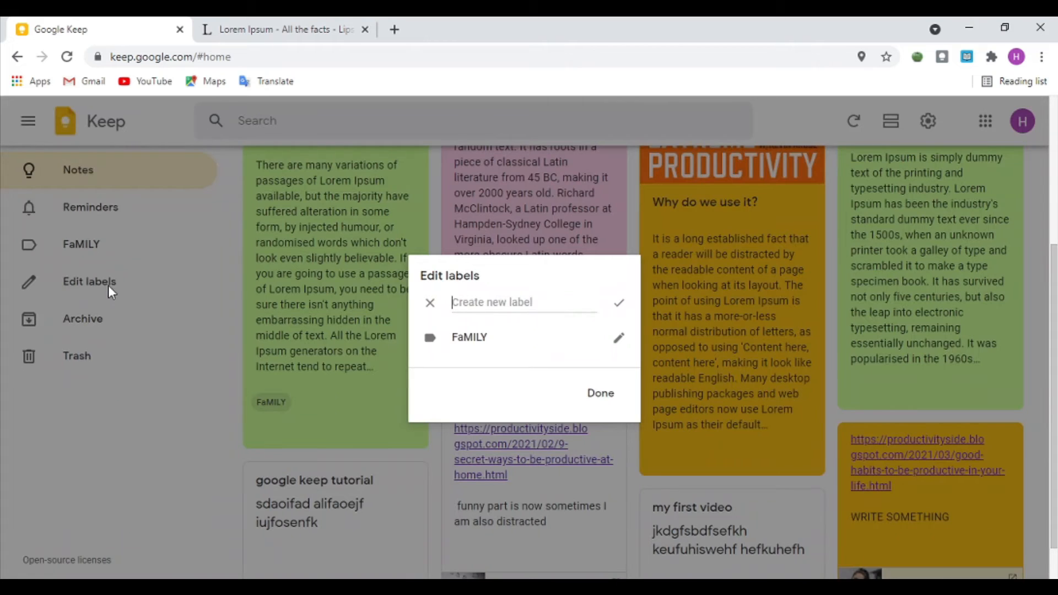
Step: Save the new bUSINESS label and apply it to the orange good-habits link note
click(660, 303)
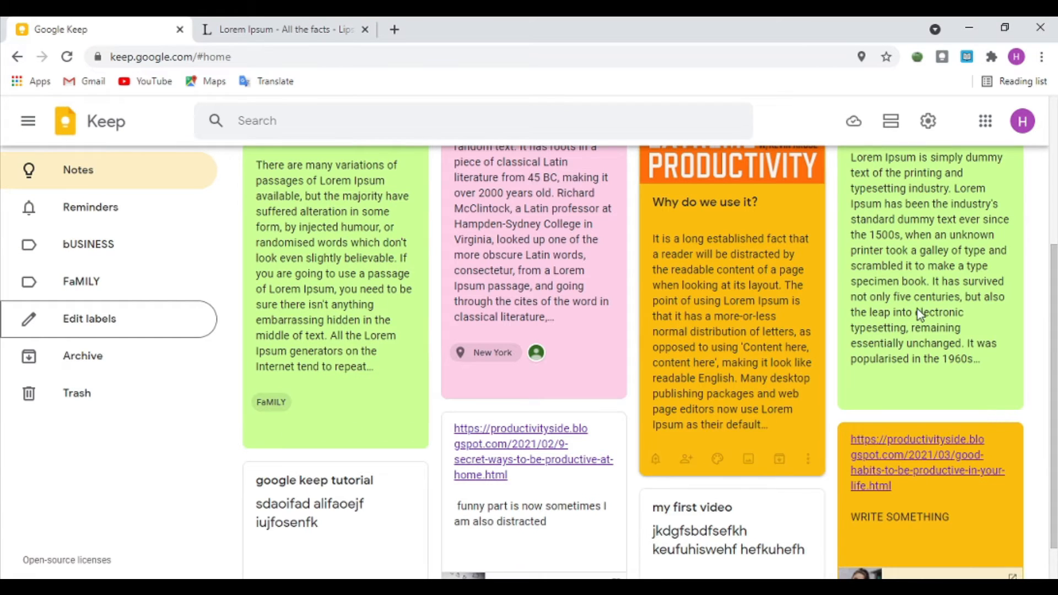
drag(952, 502, 914, 312)
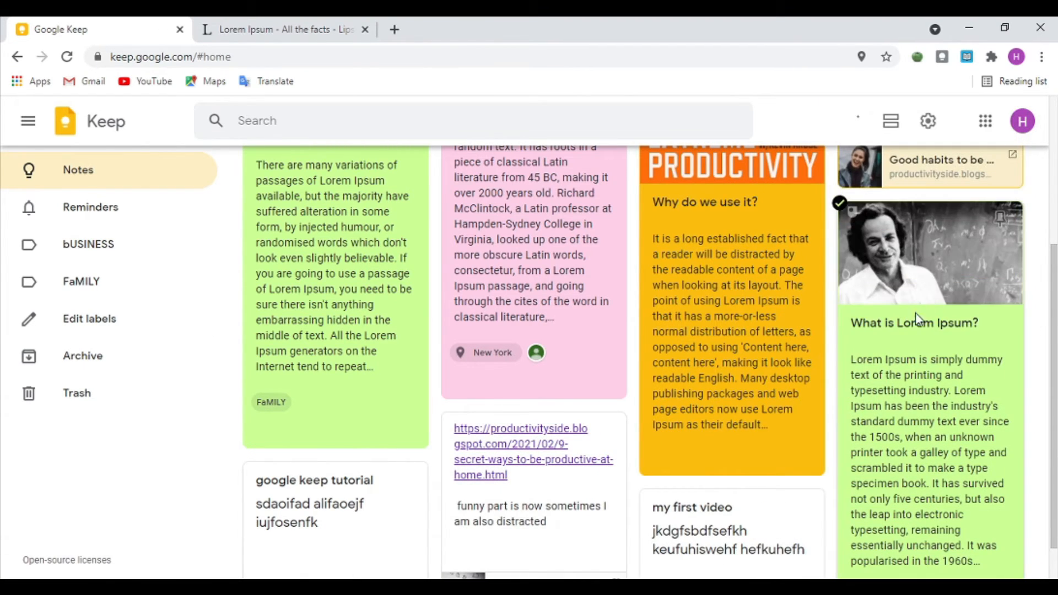
scroll(824, 337, up, 4)
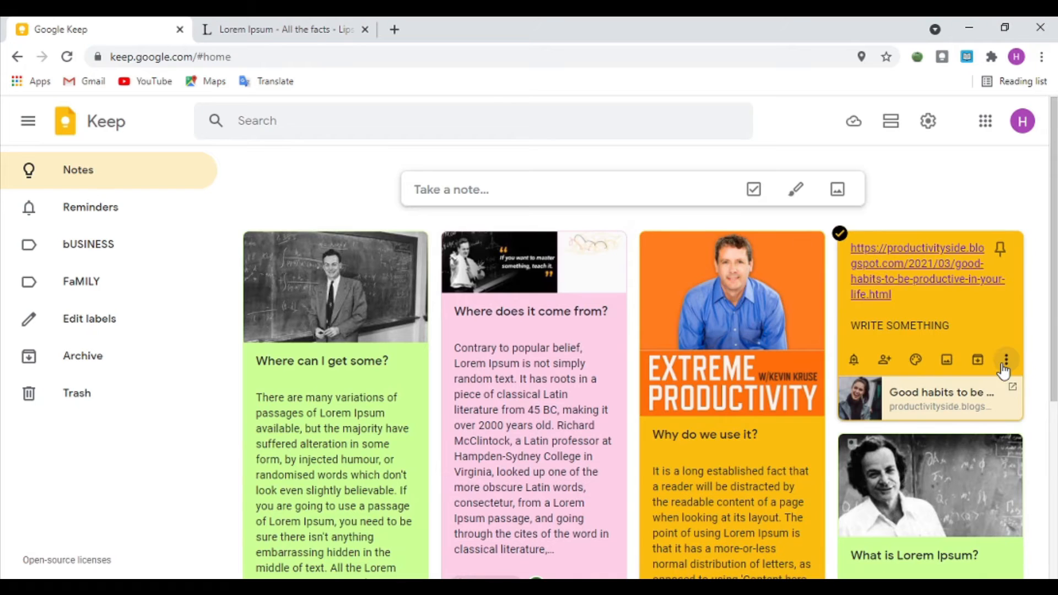
click(1006, 361)
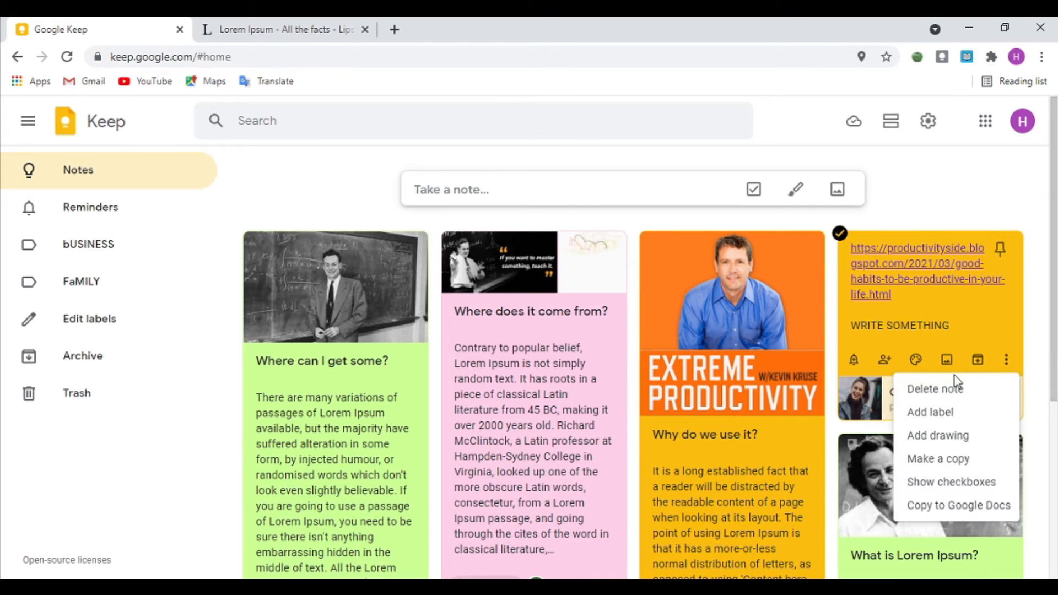
click(927, 414)
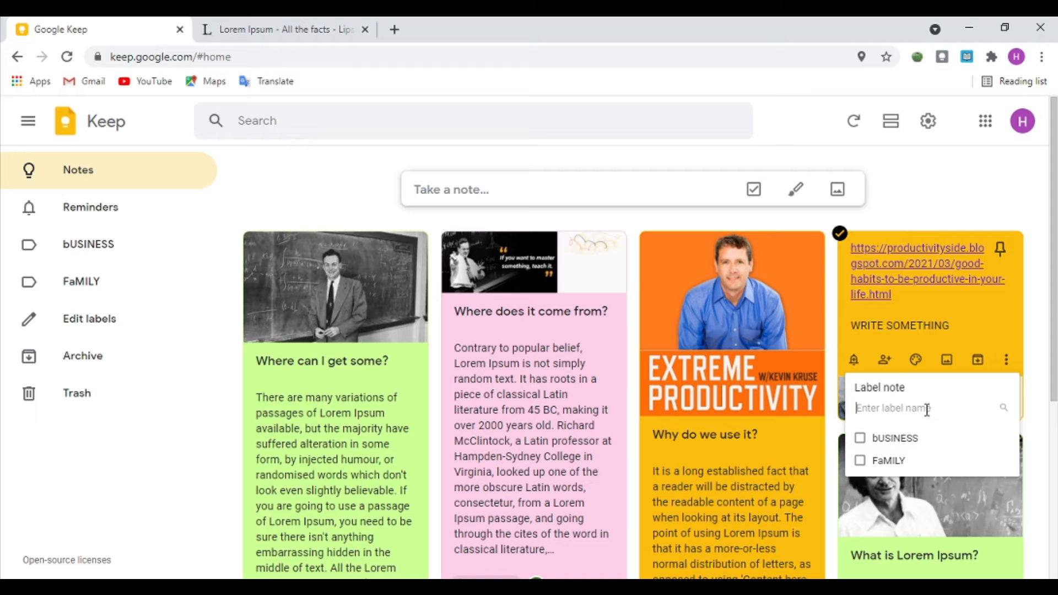
click(859, 445)
click(961, 329)
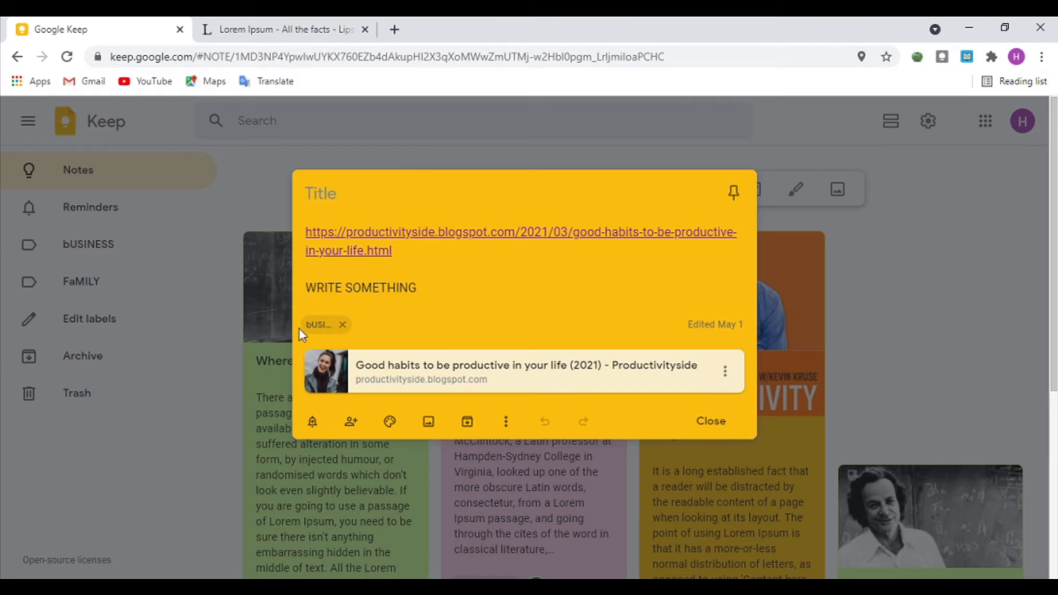
click(1003, 259)
Step: Tag the orange 'Why do we use it?' note with bUSINESS
scroll(771, 364, down, 5)
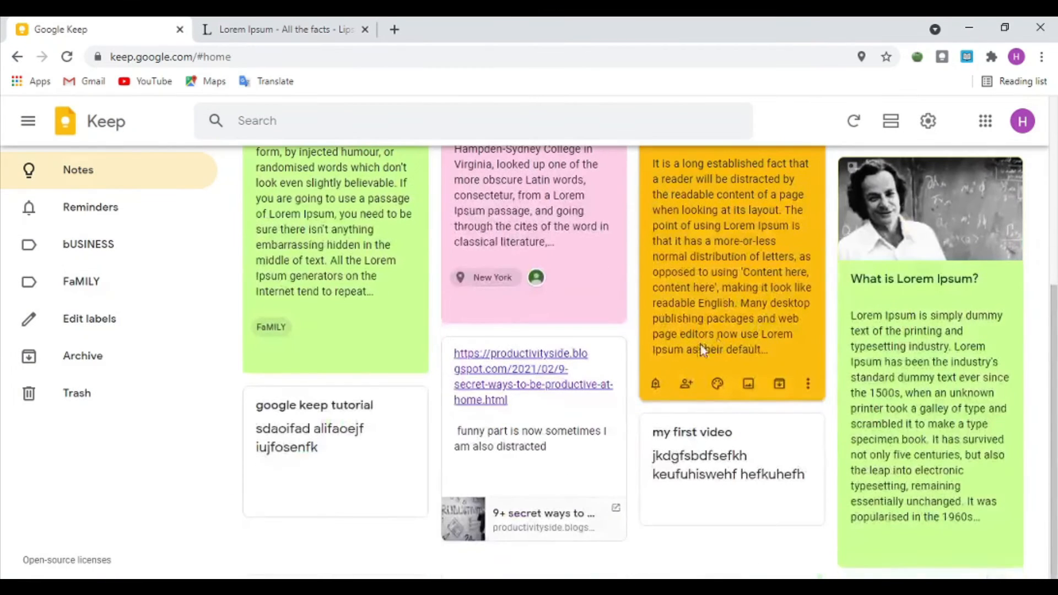
click(807, 384)
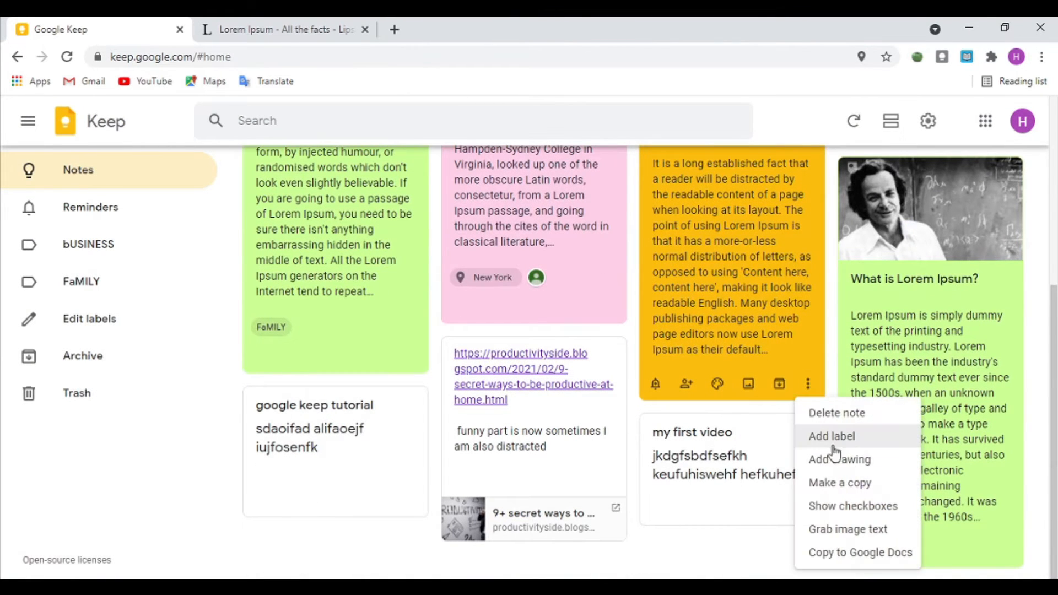
click(846, 438)
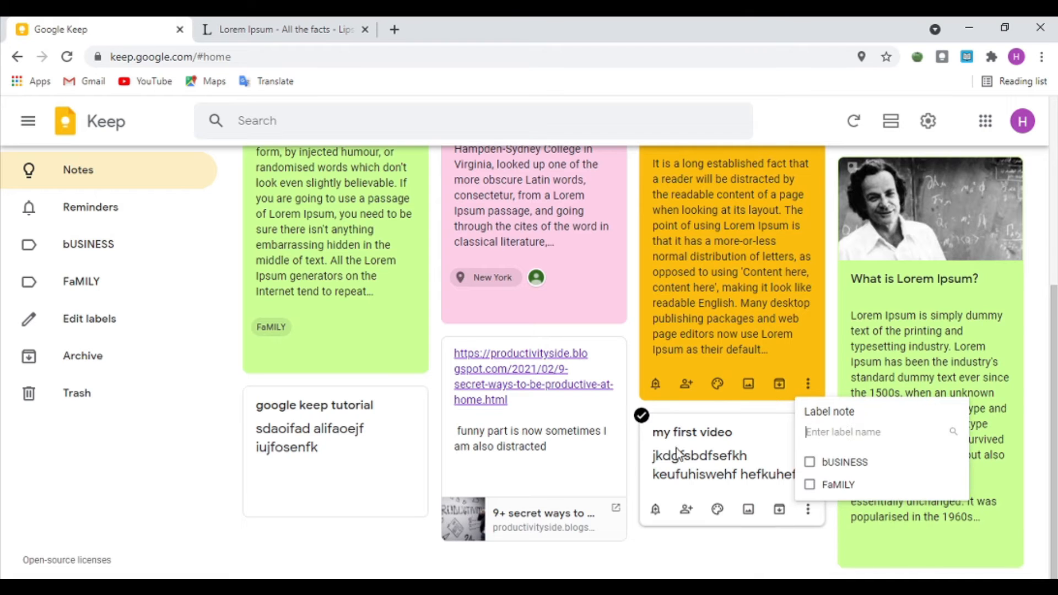
click(810, 466)
click(750, 361)
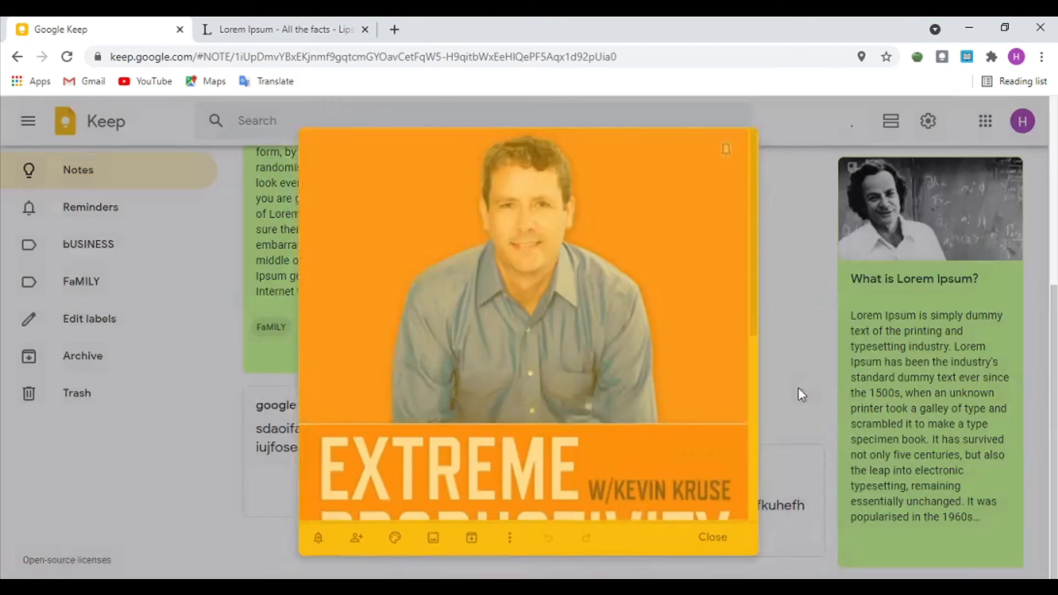
click(821, 349)
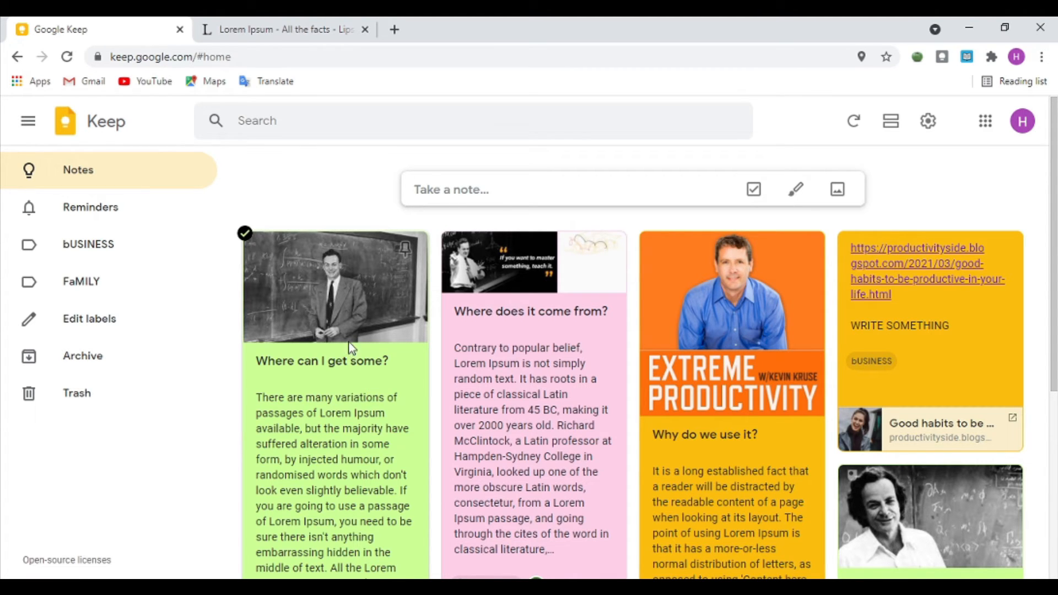
Step: Select the green 'Where can I get some?' note and pin it to the top
click(245, 233)
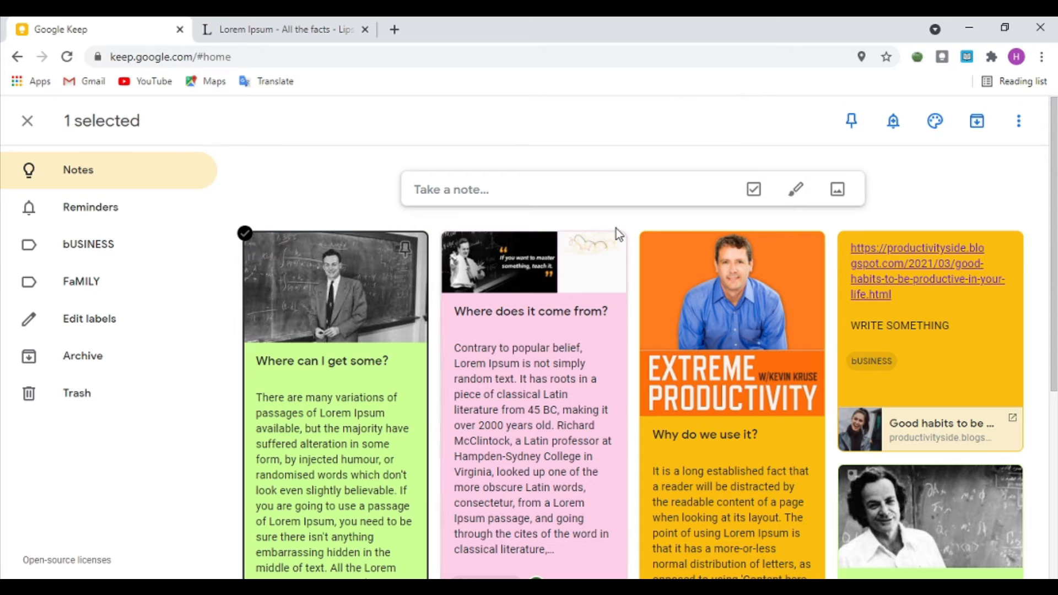
click(852, 125)
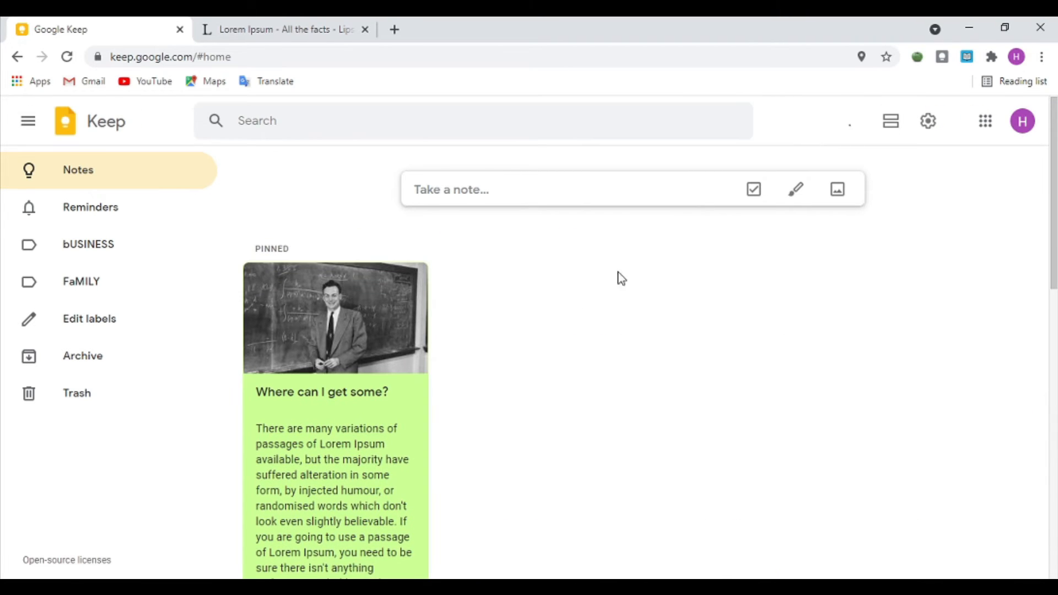
click(246, 264)
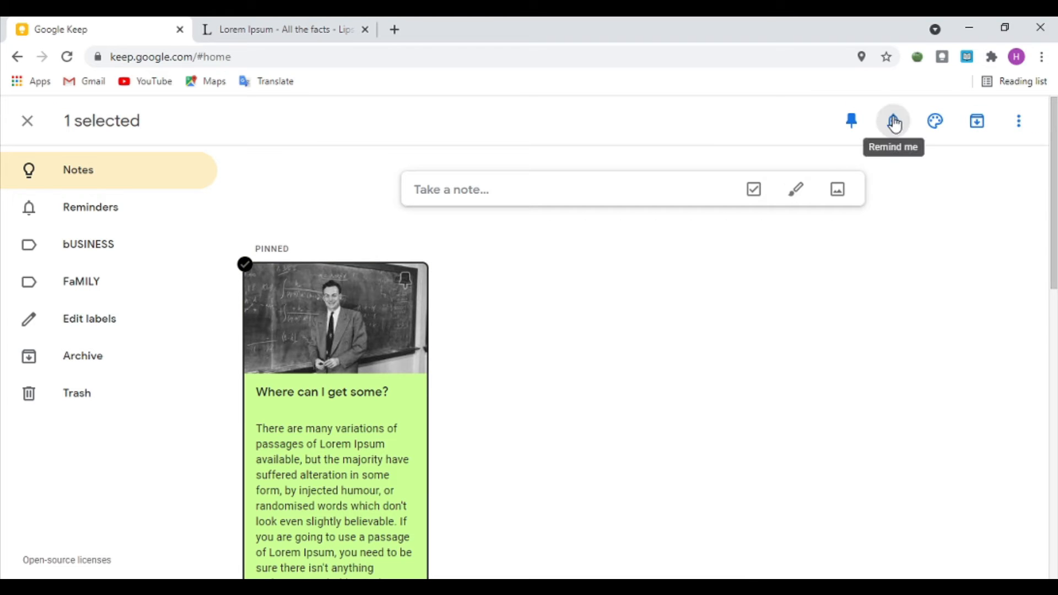
mouse_move(951, 126)
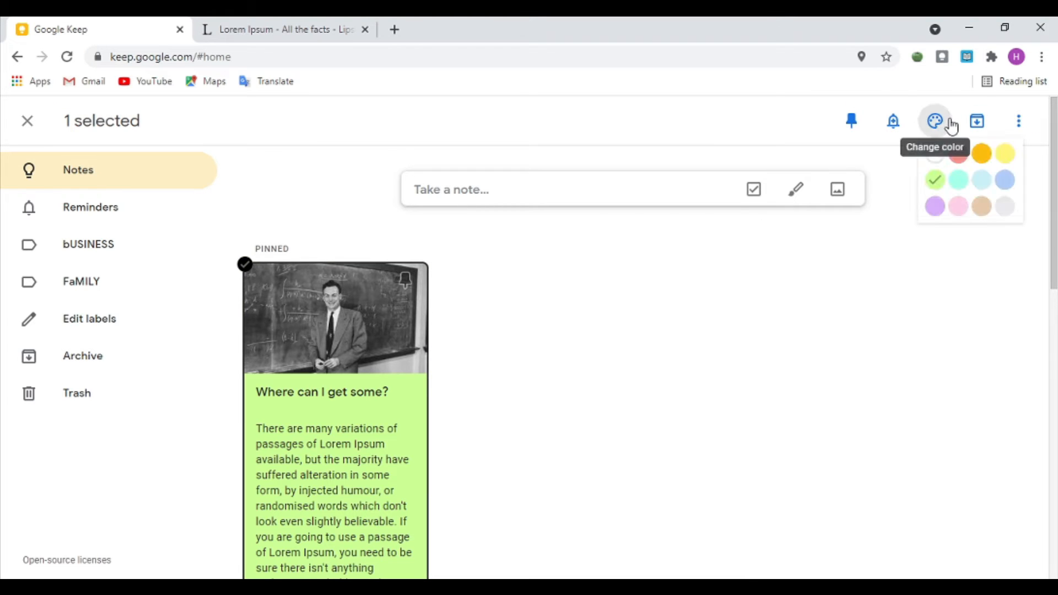
click(1031, 131)
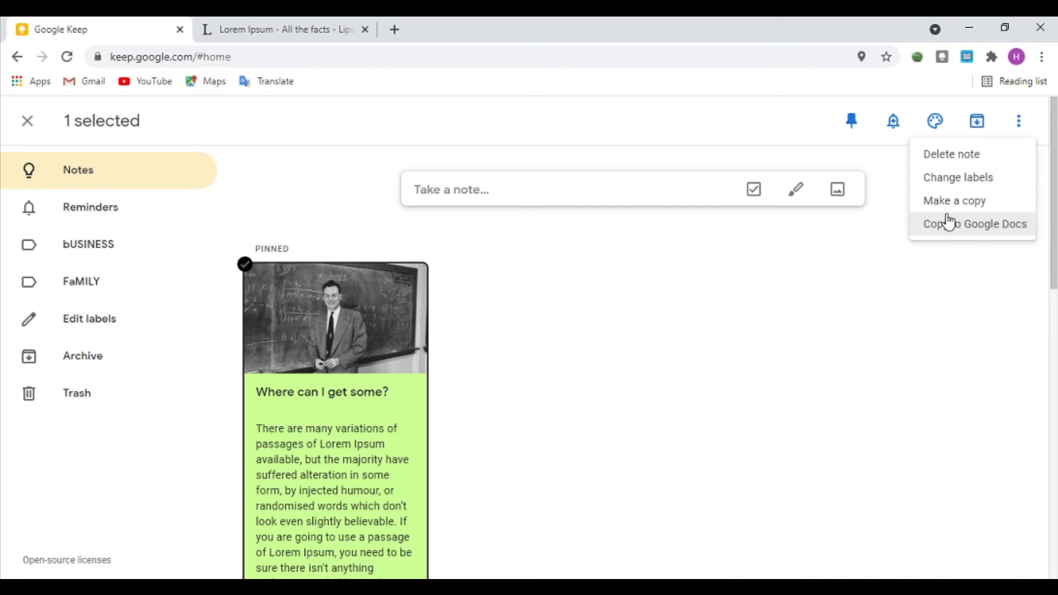
click(500, 352)
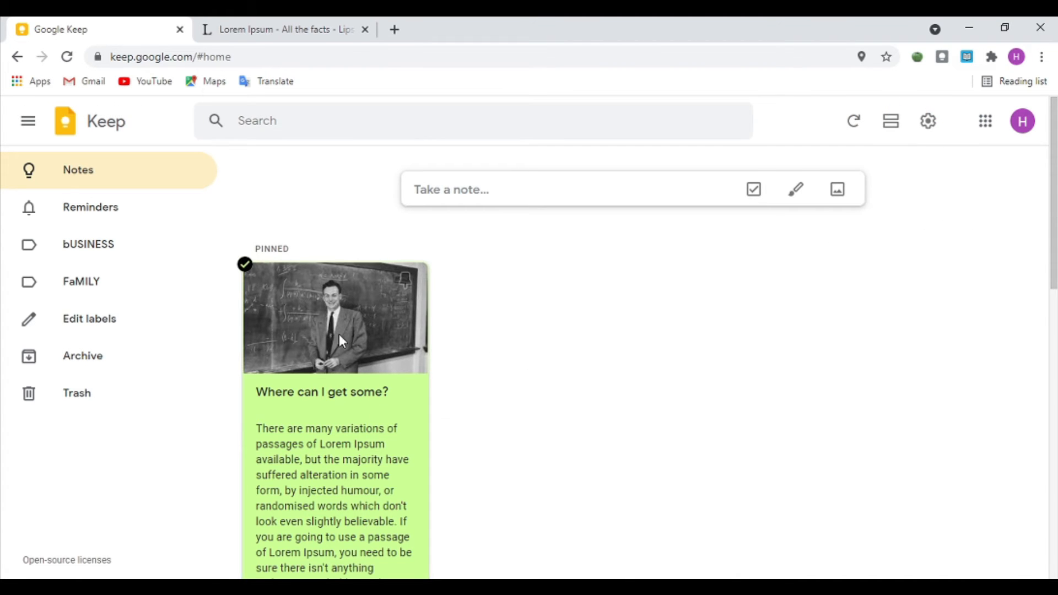
Step: Open and close the pinned note, then scroll through the board to review it
scroll(339, 334, down, 5)
scroll(327, 340, up, 5)
scroll(779, 290, down, 1)
drag(779, 290, 381, 450)
click(619, 398)
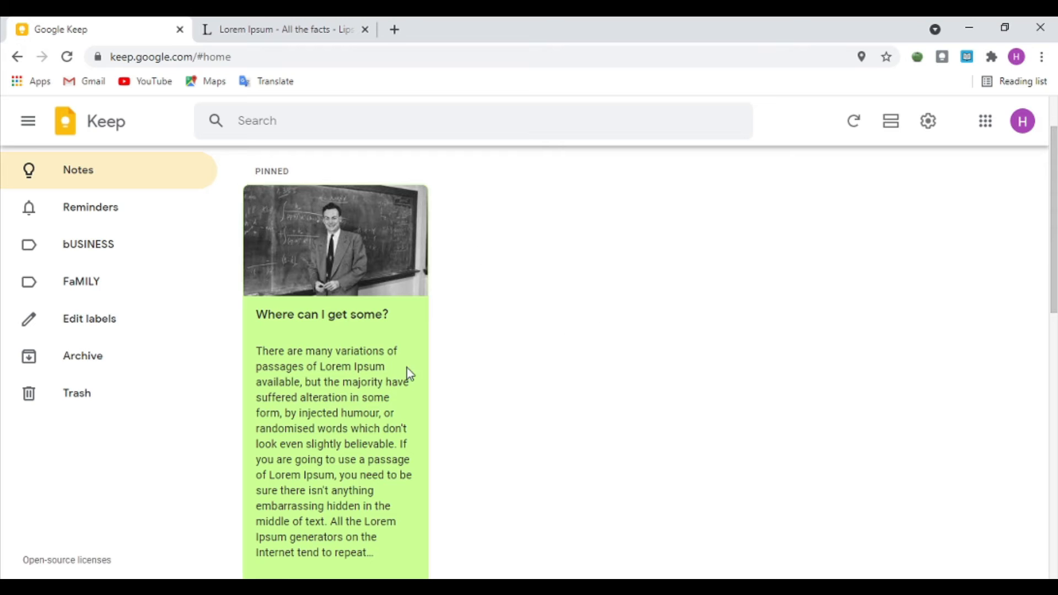
click(329, 355)
click(815, 256)
scroll(487, 332, down, 1)
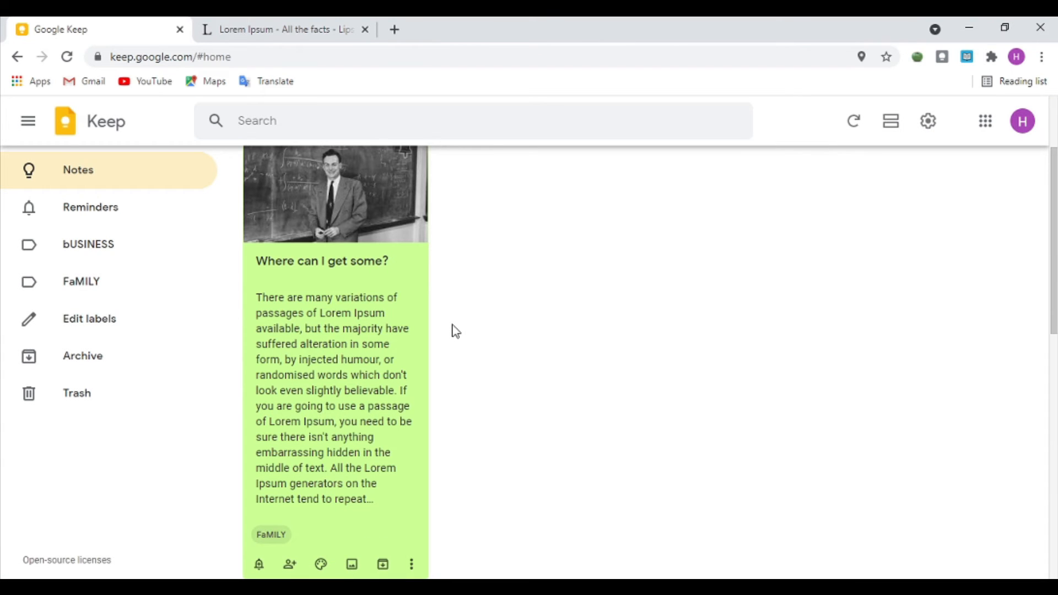
scroll(631, 334, down, 7)
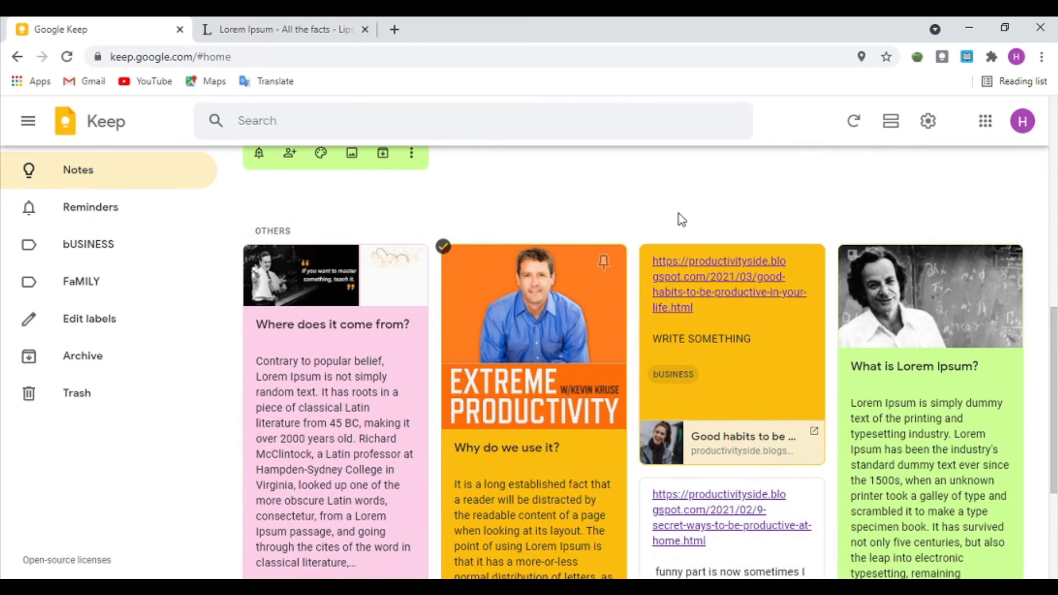
scroll(678, 203, up, 7)
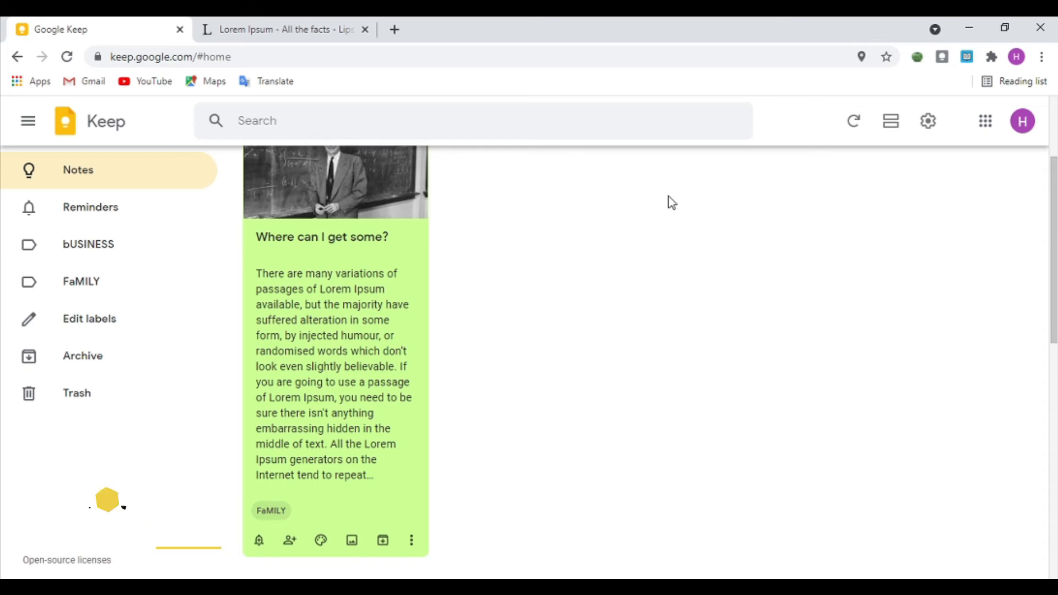
scroll(543, 303, down, 10)
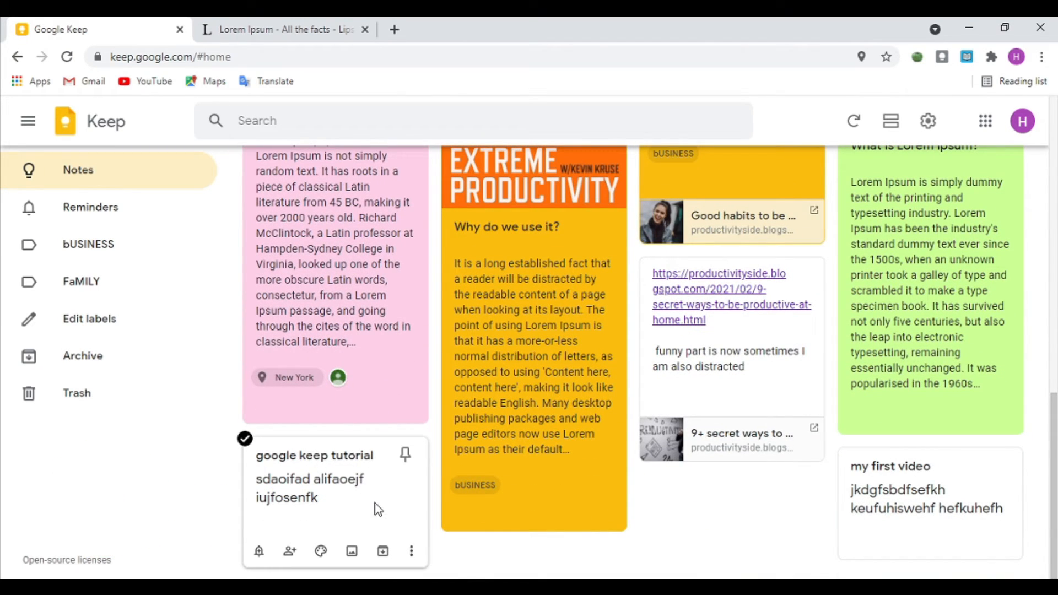
Step: Archive the 'google keep tutorial' and 'my first video' notes
click(384, 553)
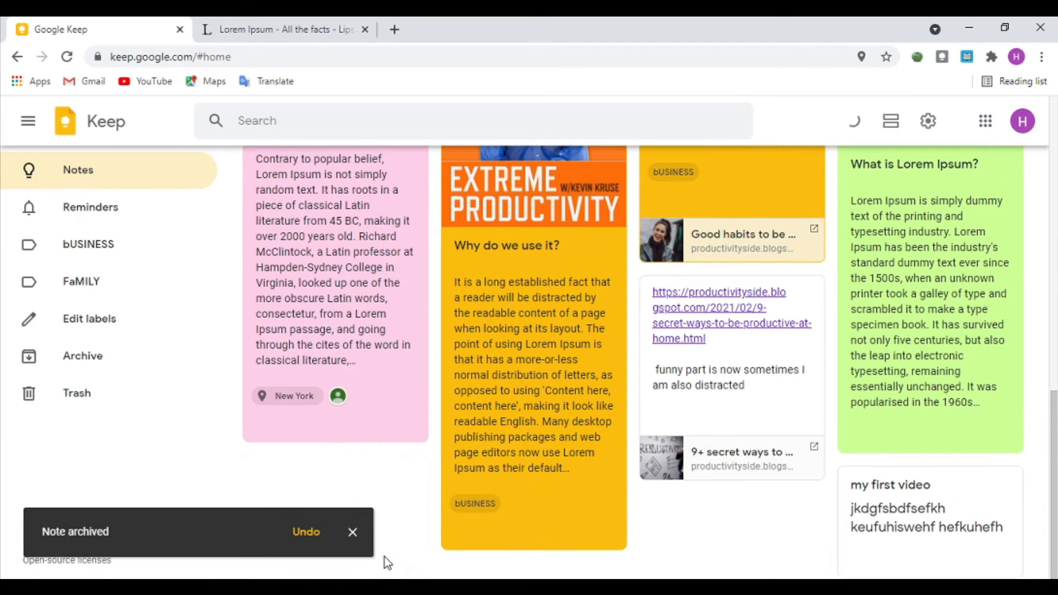
click(353, 531)
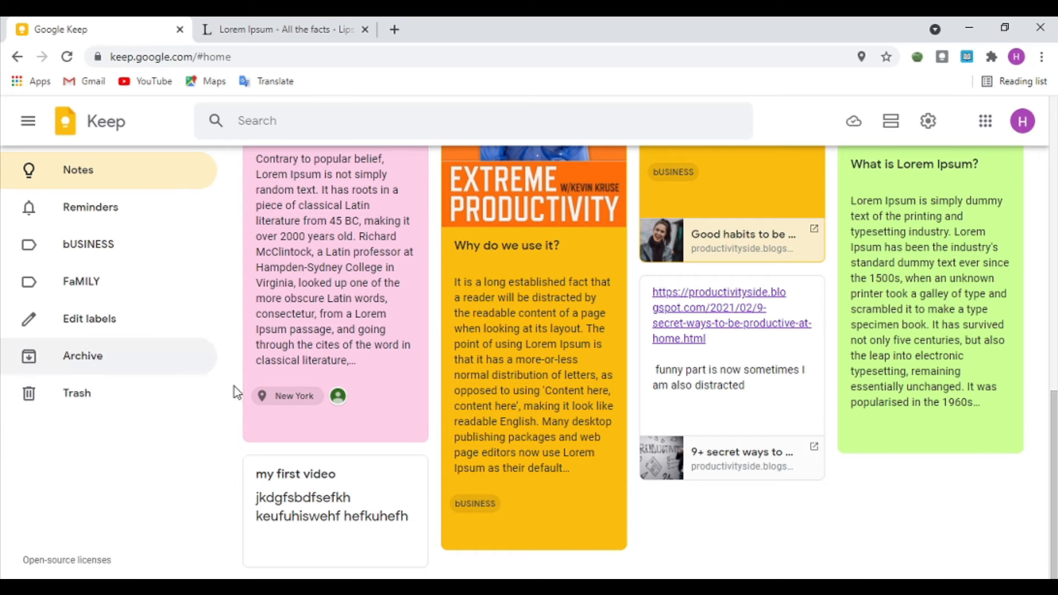
click(383, 551)
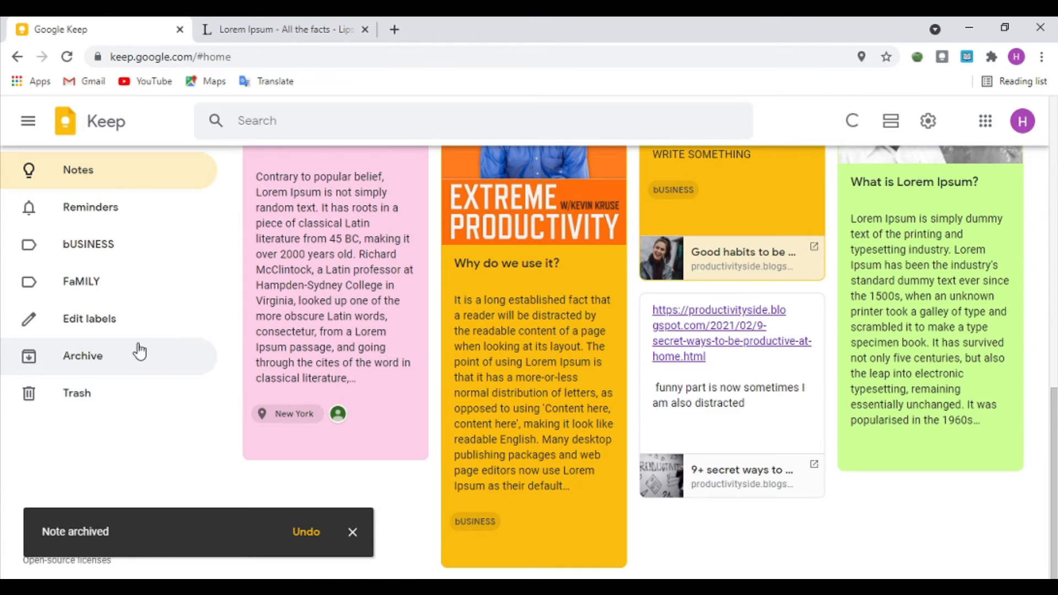
Step: Check both notes in the Archive, then return to the Notes board's Others section
click(124, 355)
drag(339, 255, 763, 295)
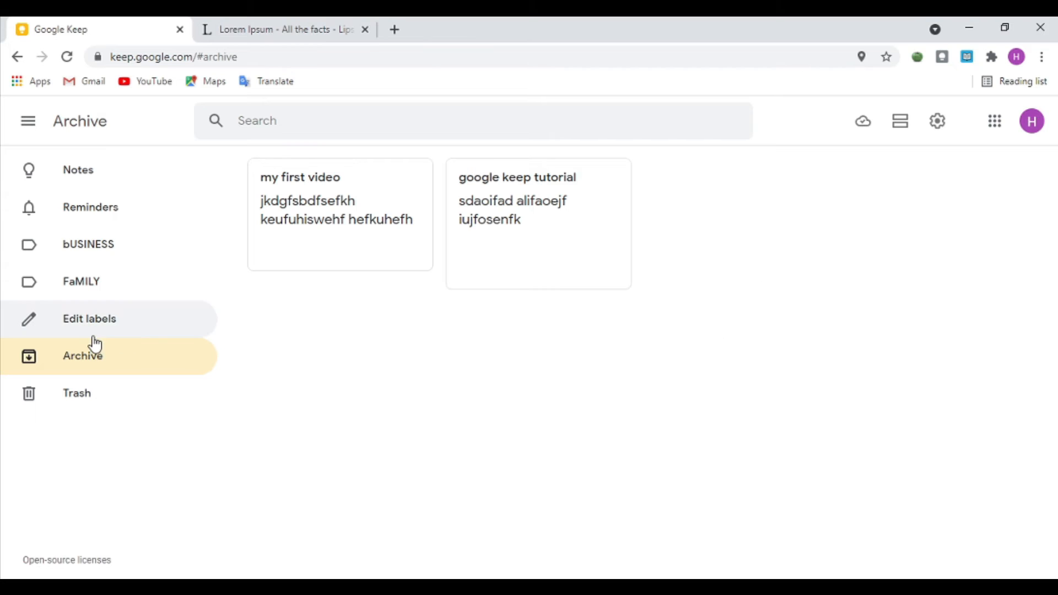
click(132, 169)
scroll(628, 374, down, 10)
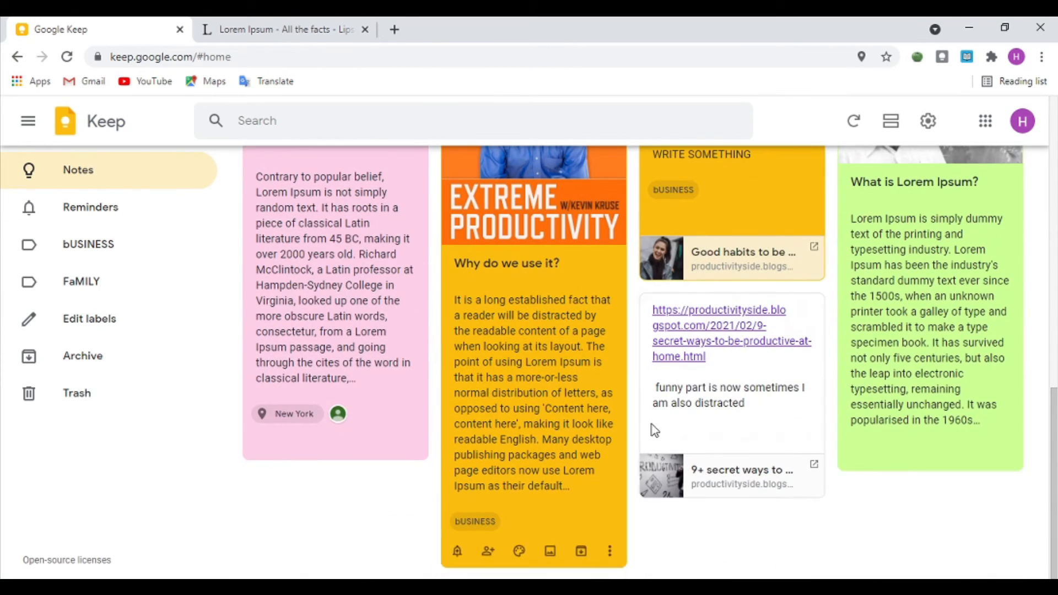
Step: Delete the productivityside link note about being distracted from its More menu
click(797, 412)
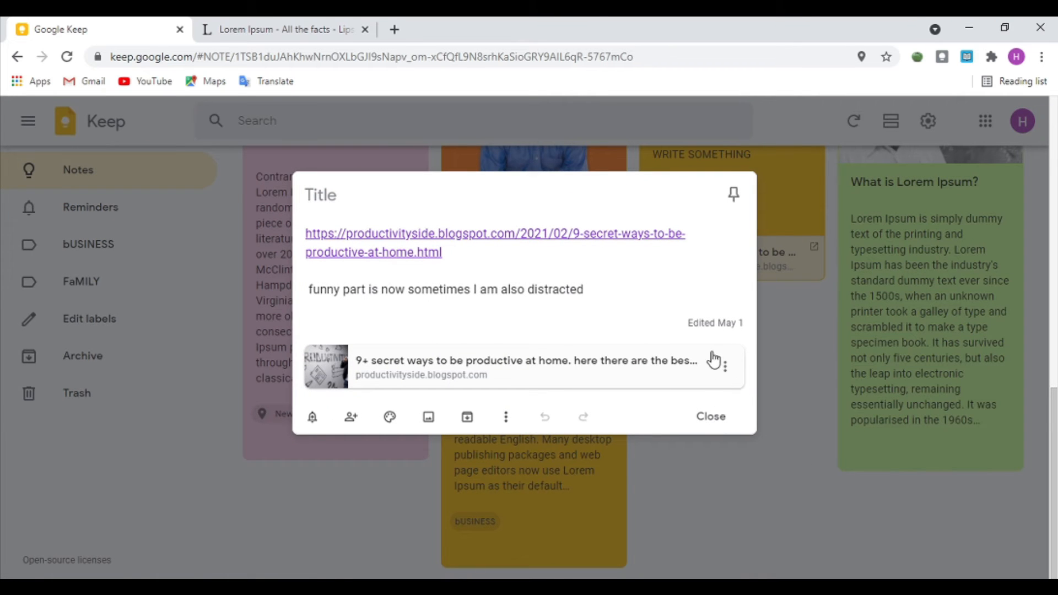
click(506, 420)
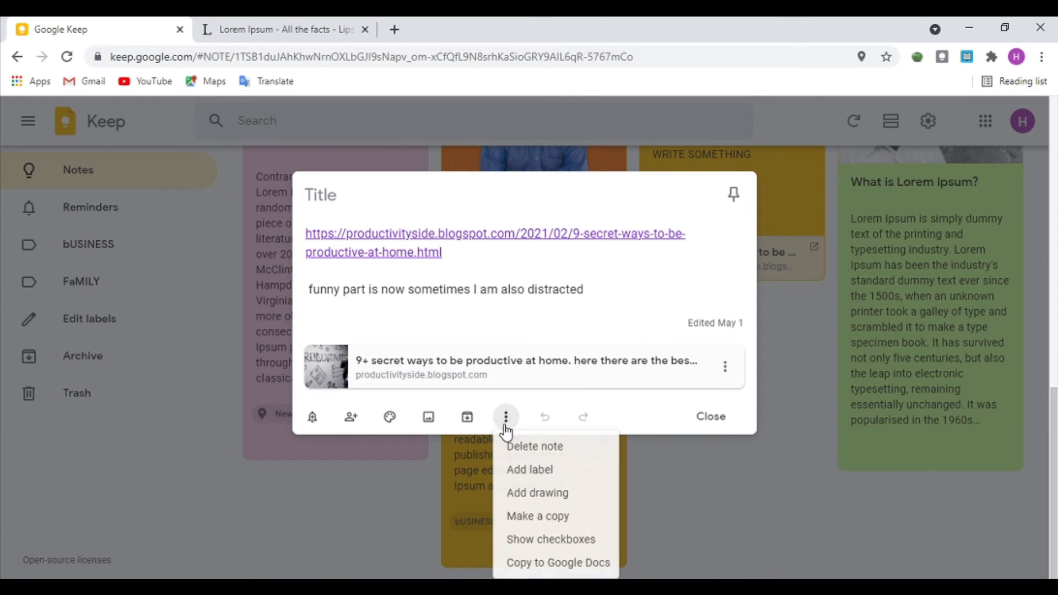
click(559, 446)
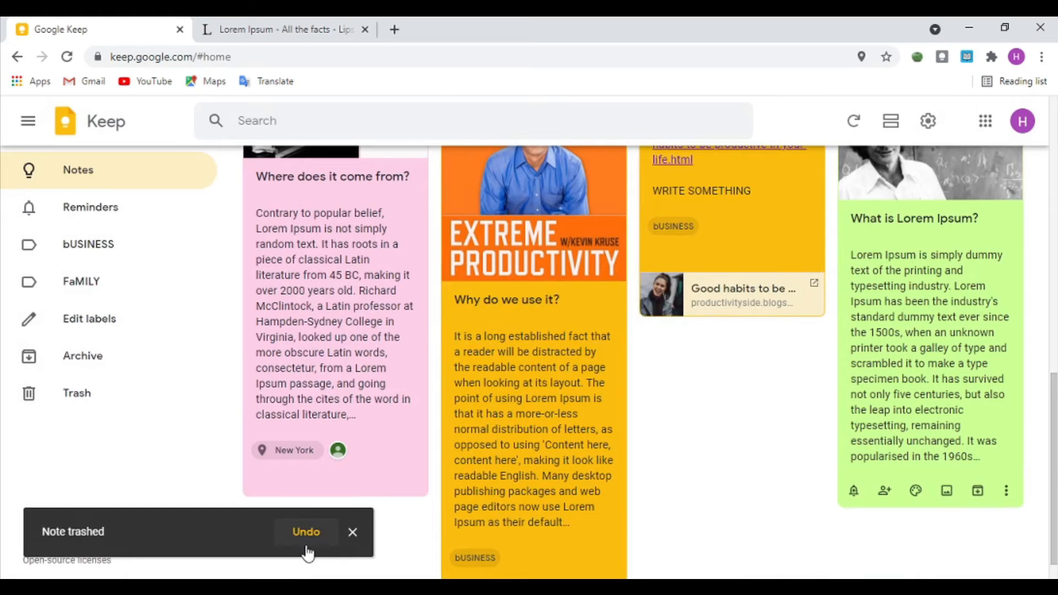
Step: View the Archive, then the Trash, highlighting its 'after 7 days' deletion notice
click(72, 368)
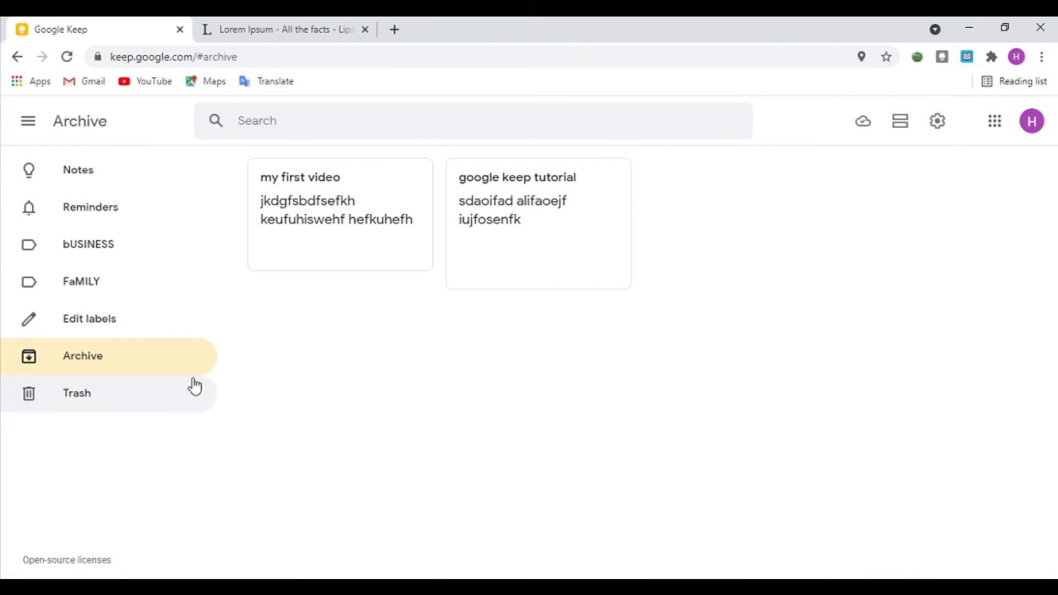
click(166, 389)
drag(570, 322, 579, 349)
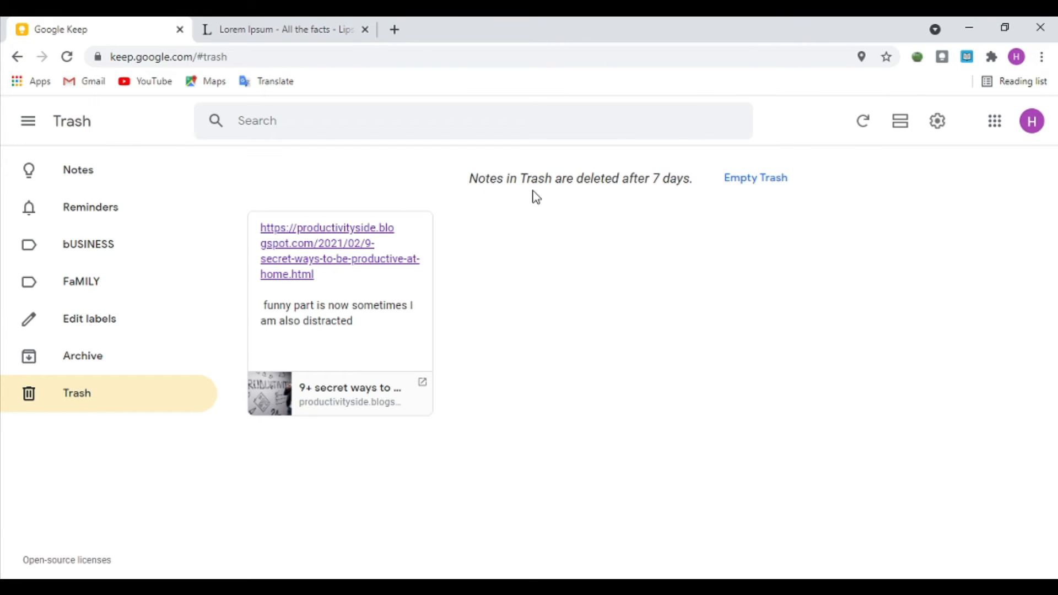
drag(624, 177, 650, 243)
click(639, 244)
Step: Open and close the trashed link note, then scroll the Notes board back to the pinned note
click(361, 311)
click(816, 282)
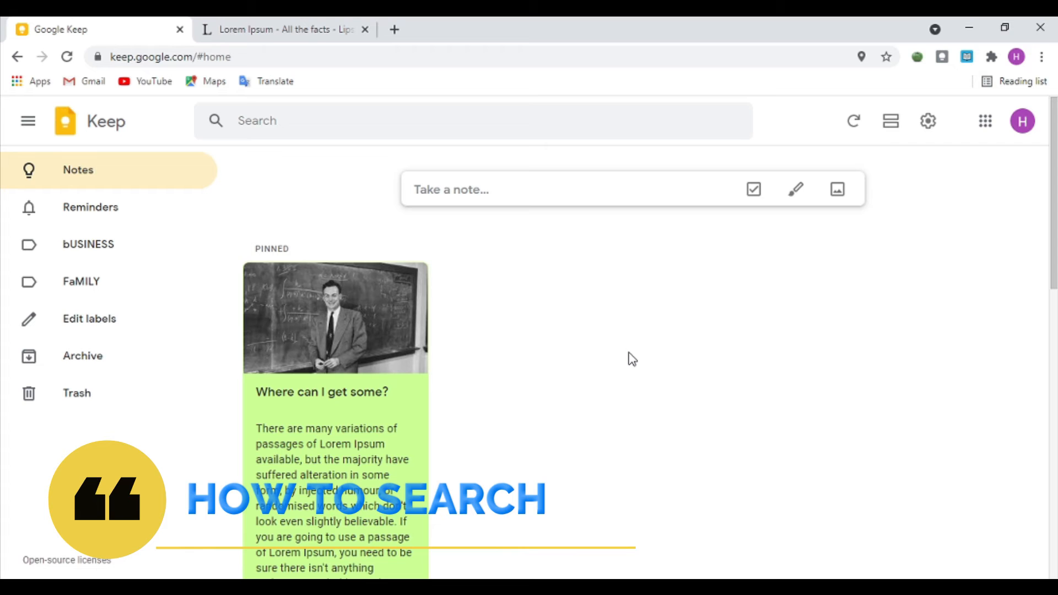
scroll(628, 355, down, 2)
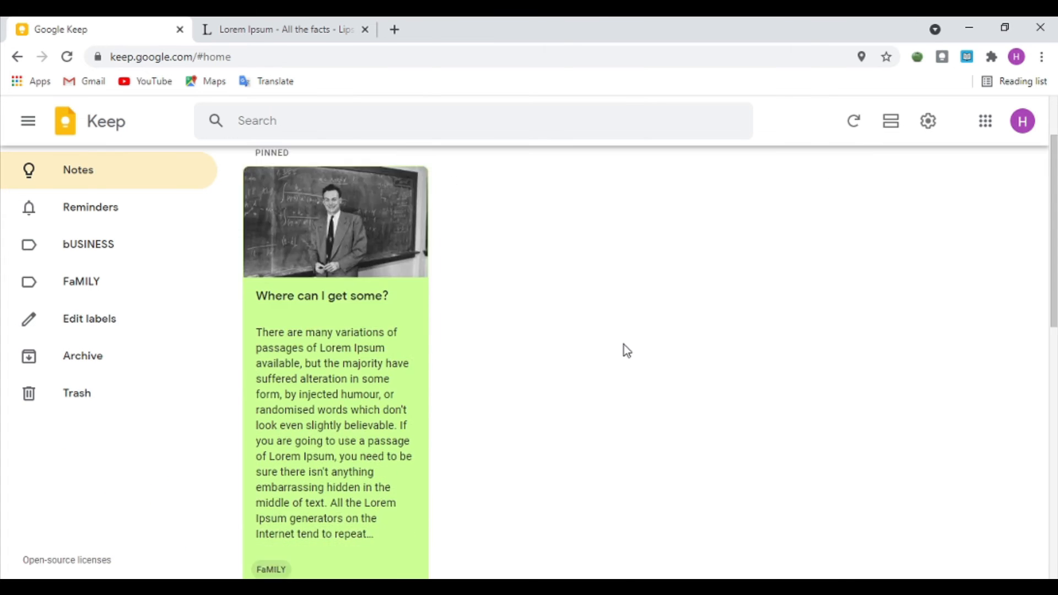
scroll(623, 345, down, 6)
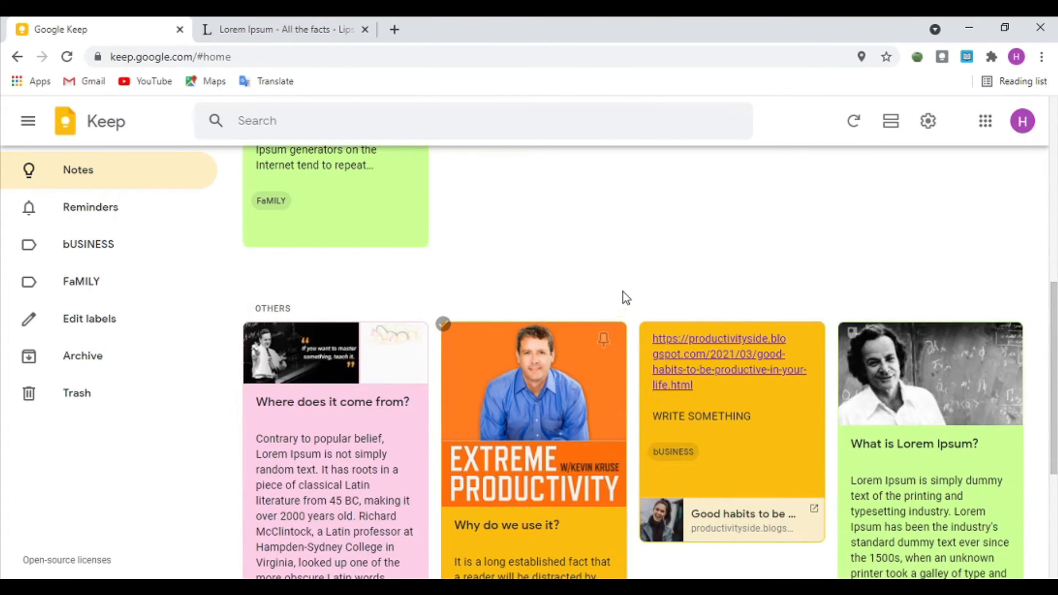
scroll(614, 297, down, 5)
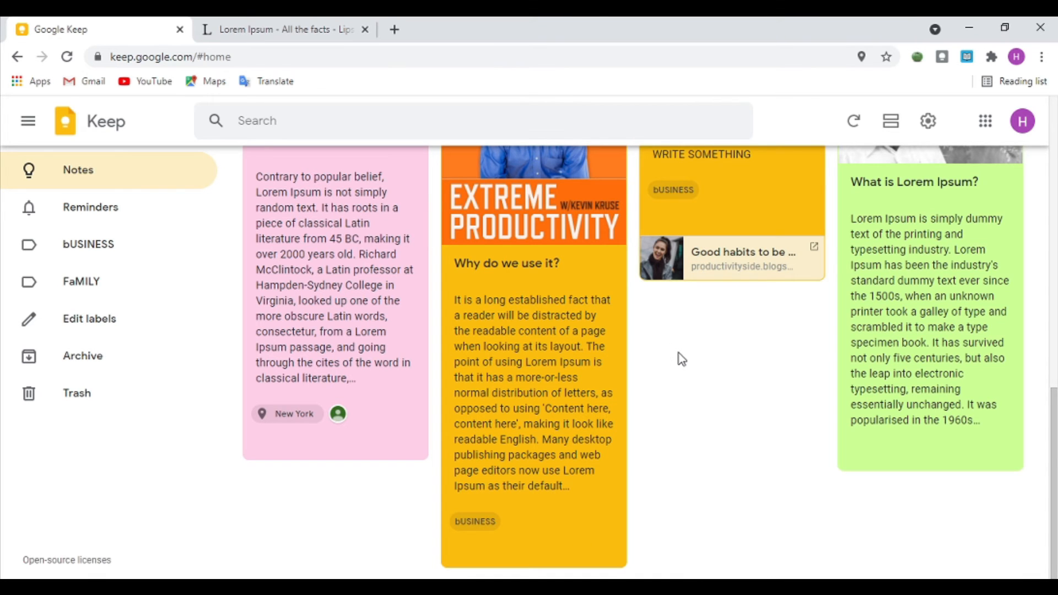
scroll(682, 359, up, 10)
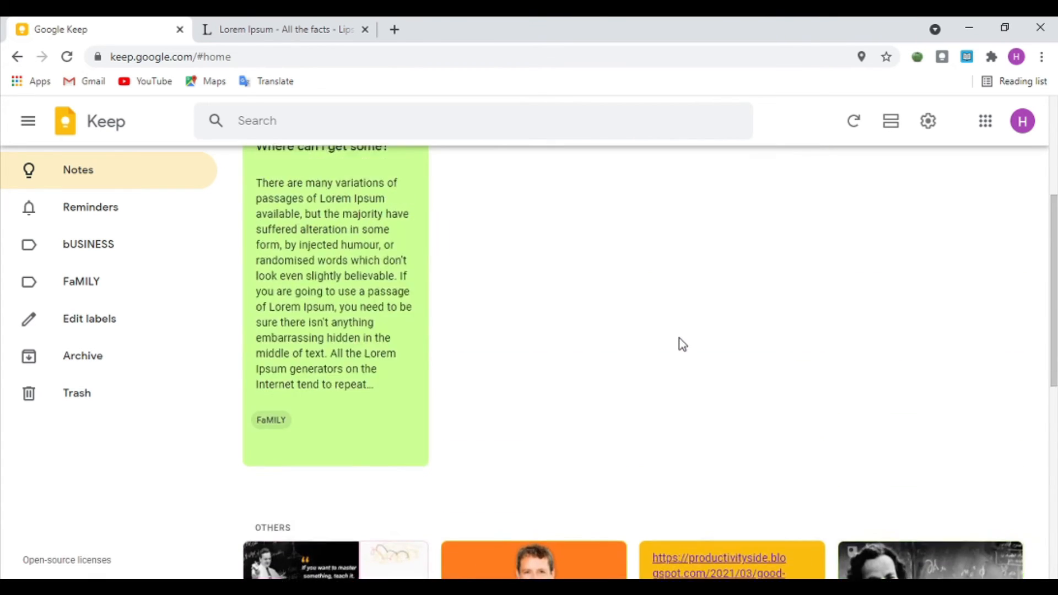
Step: Search the notes for 'make', then clear the search
click(258, 121)
text(make)
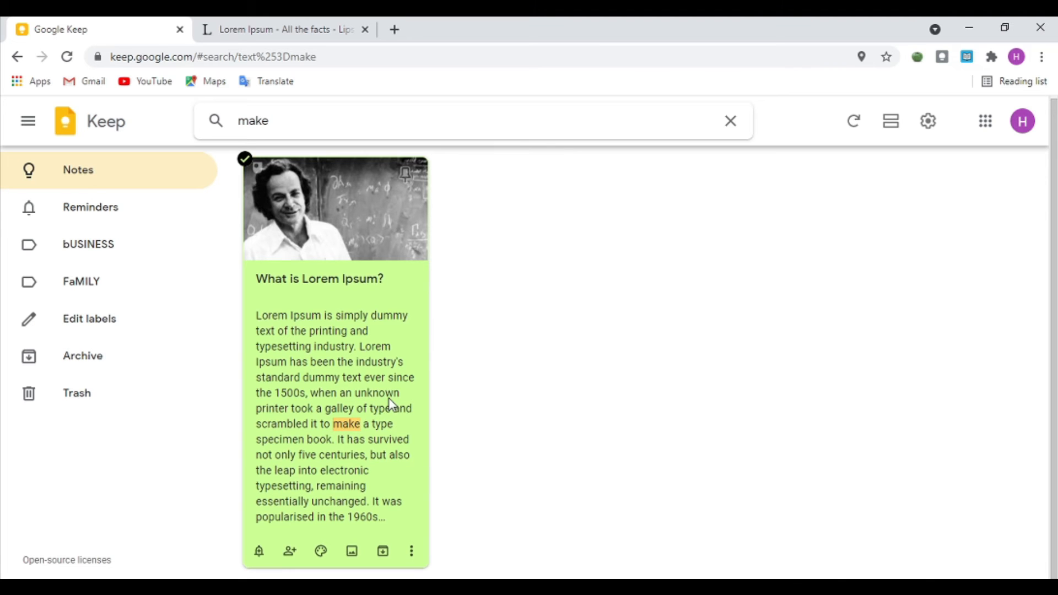
click(735, 128)
Step: Search the notes for 'a', look over the results, then empty the search box
text(A)
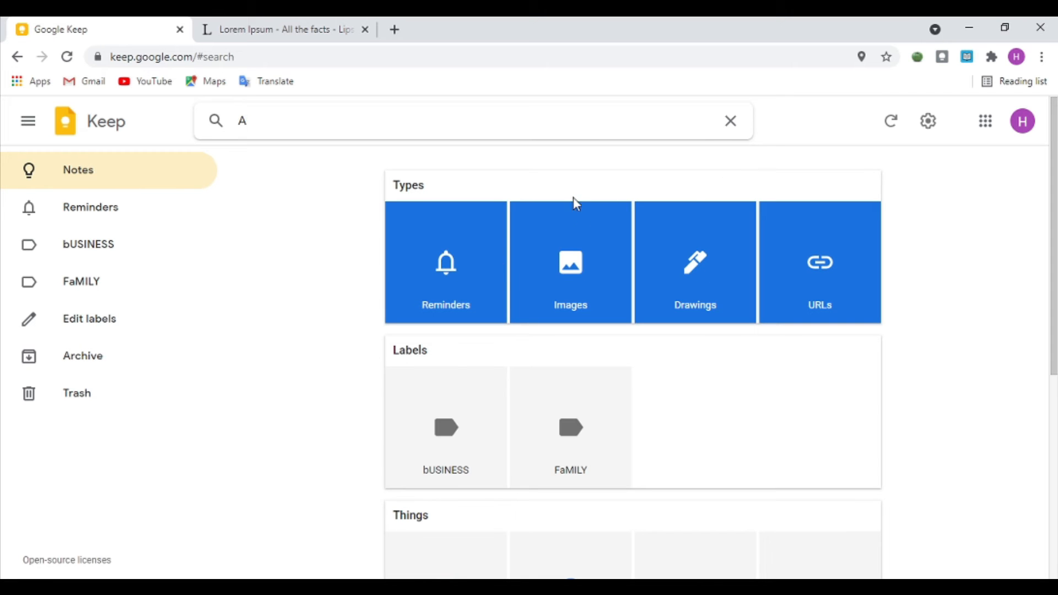
key(Return)
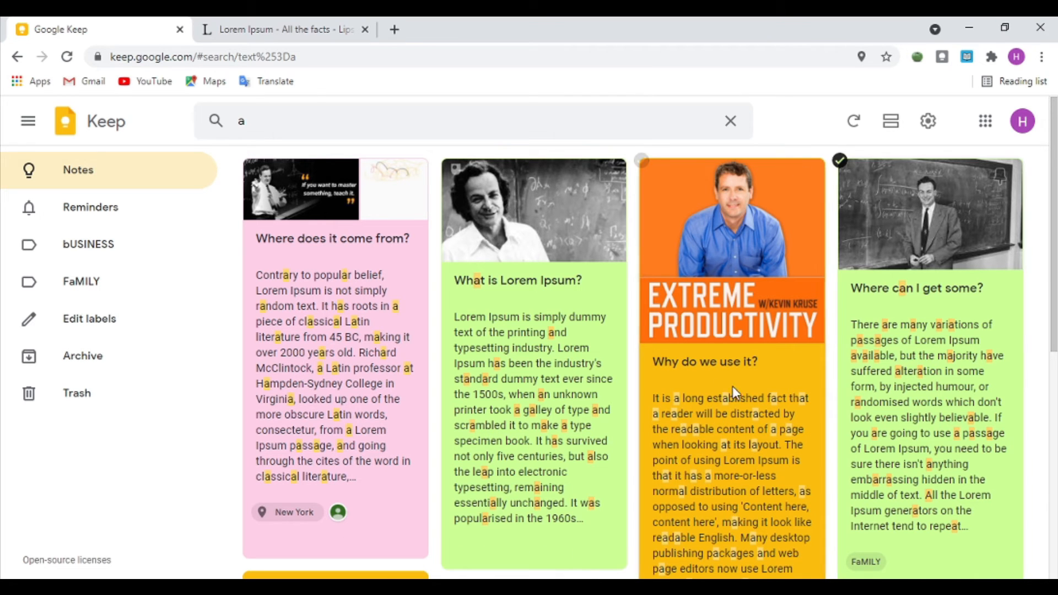
scroll(673, 408, down, 5)
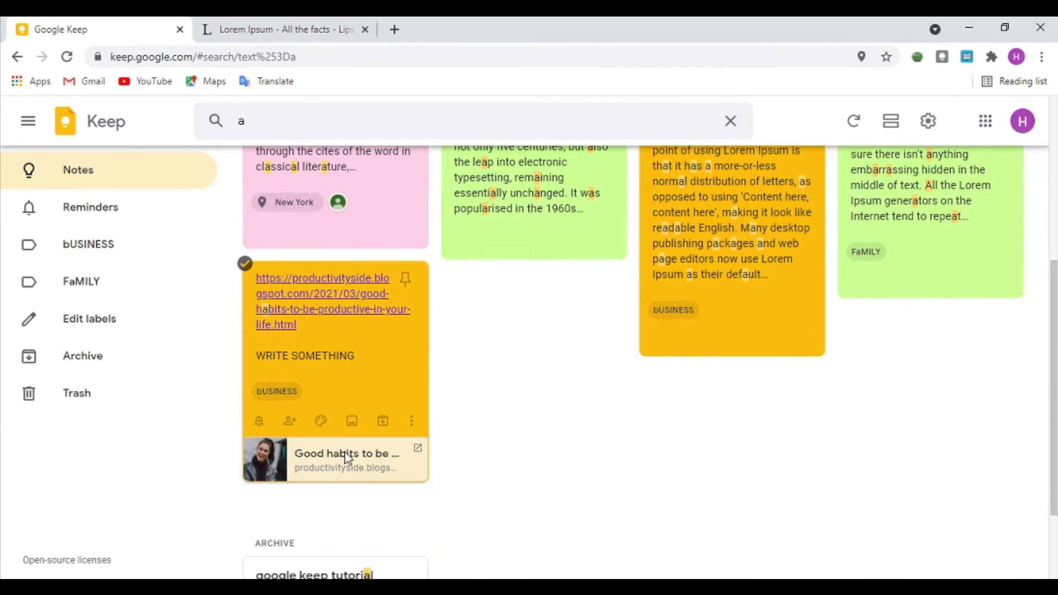
scroll(625, 395, up, 2)
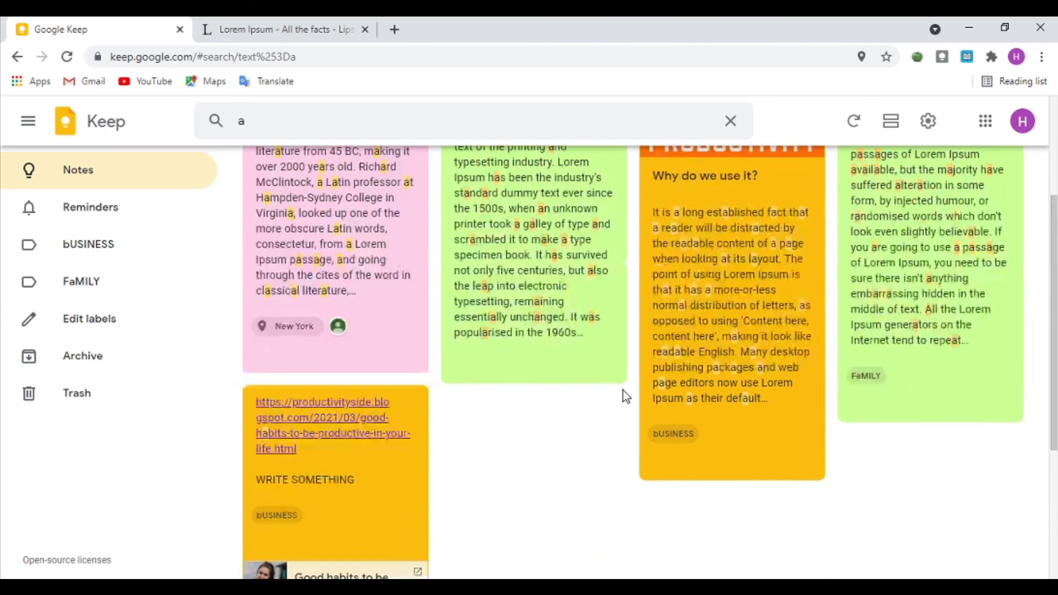
scroll(621, 386, up, 3)
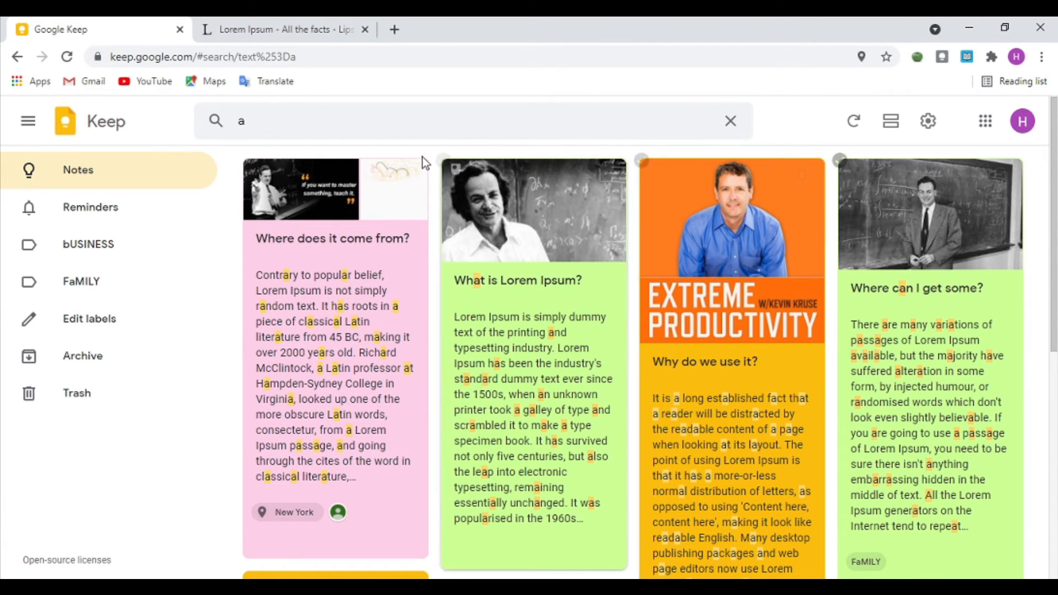
click(305, 110)
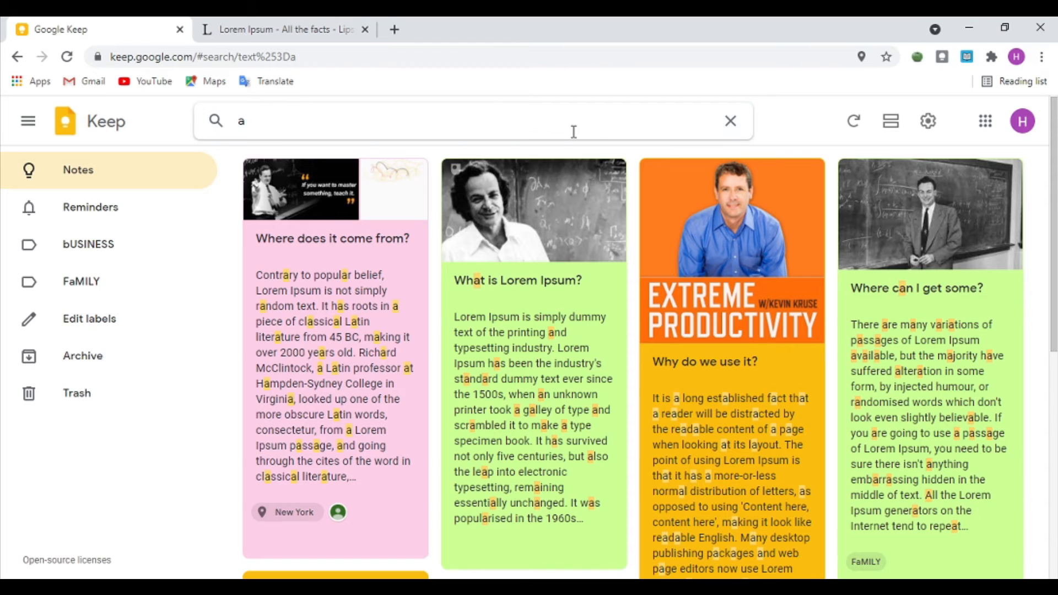
click(736, 117)
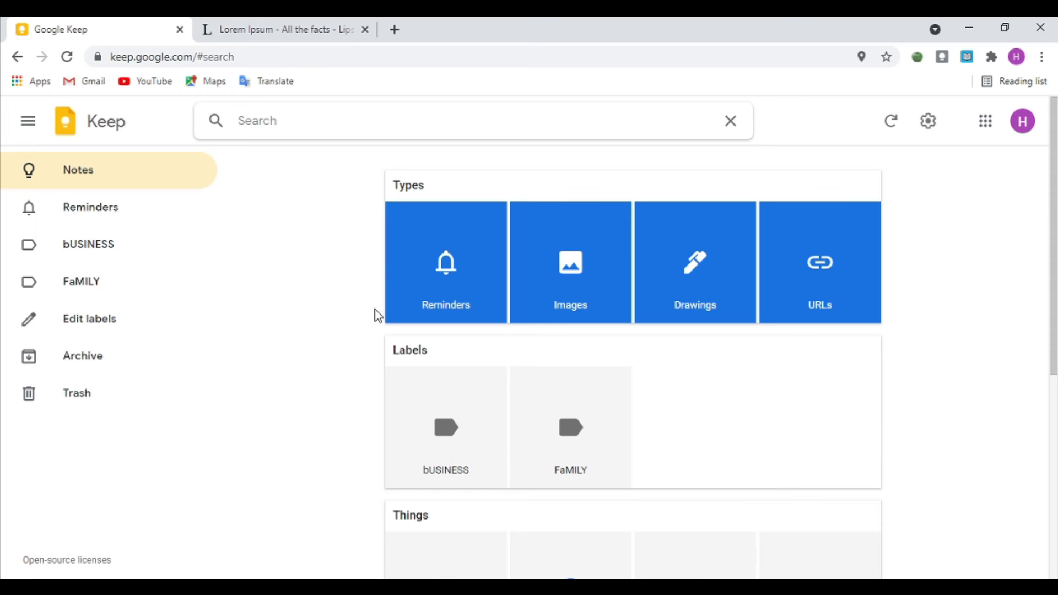
click(321, 301)
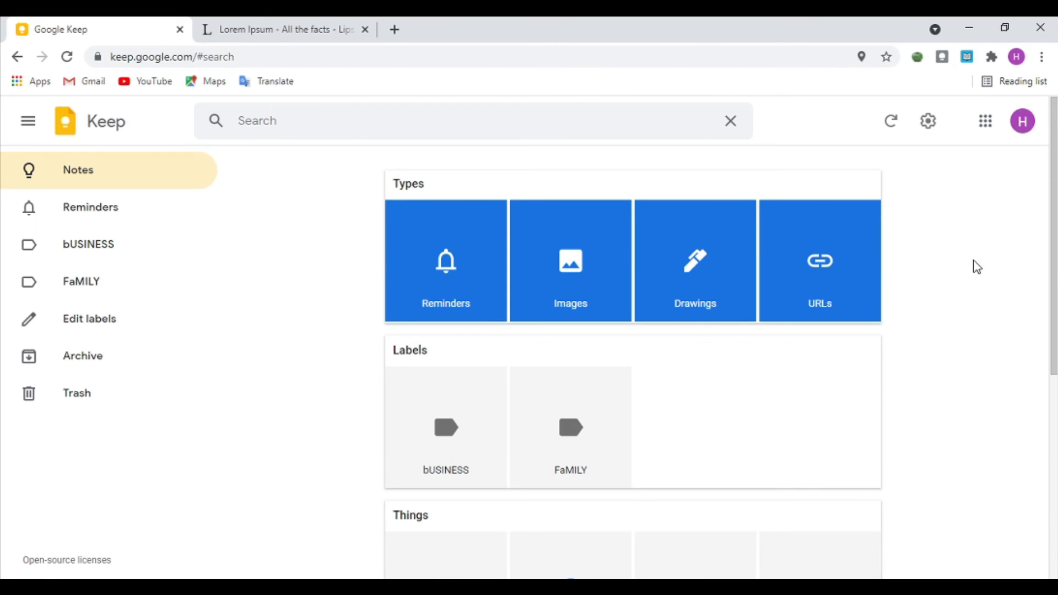
scroll(403, 199, down, 5)
drag(438, 210, 386, 205)
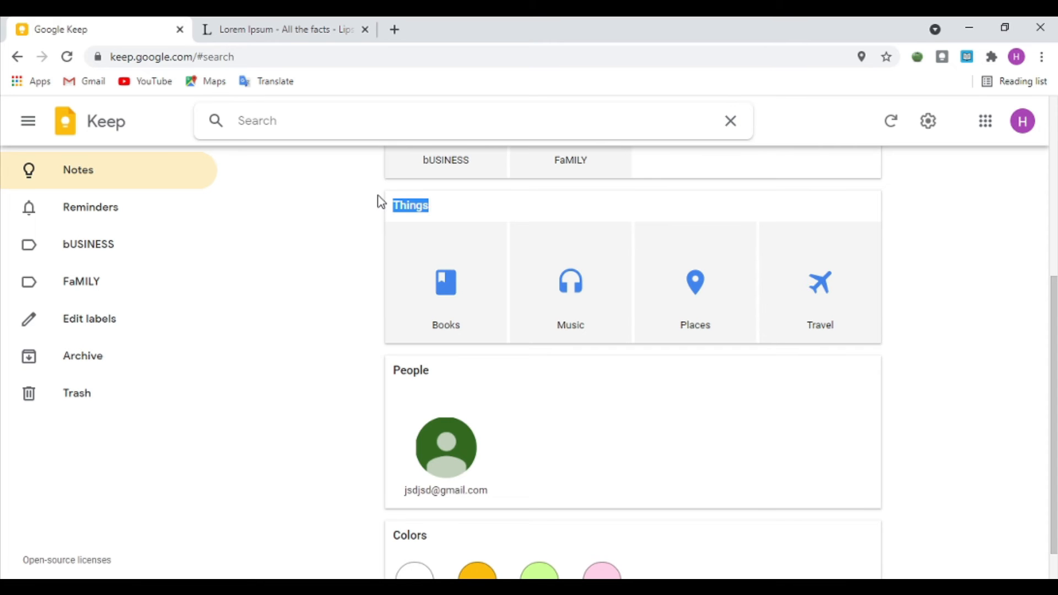
click(713, 307)
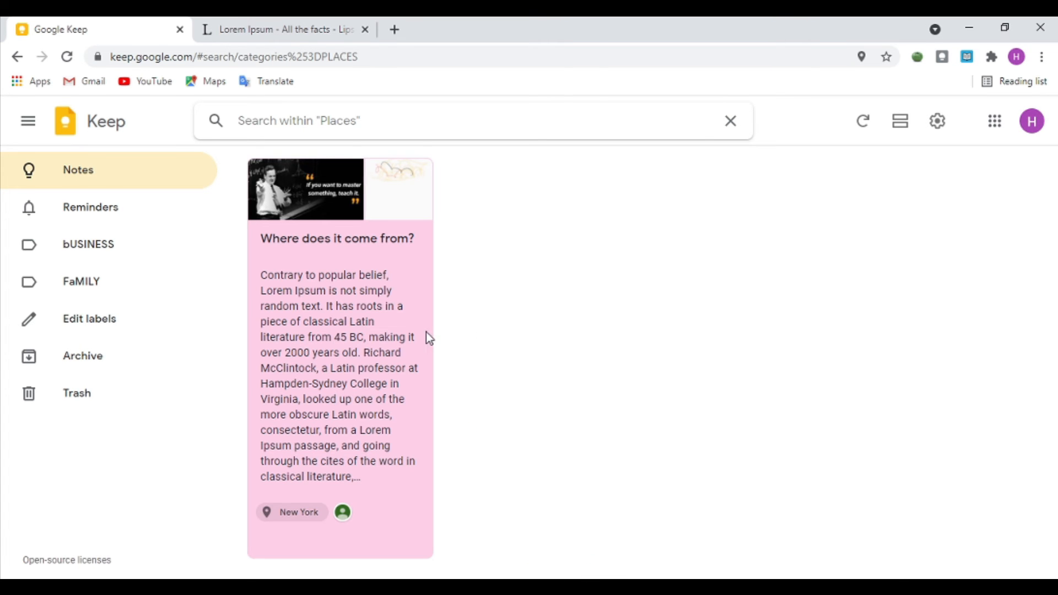
click(364, 402)
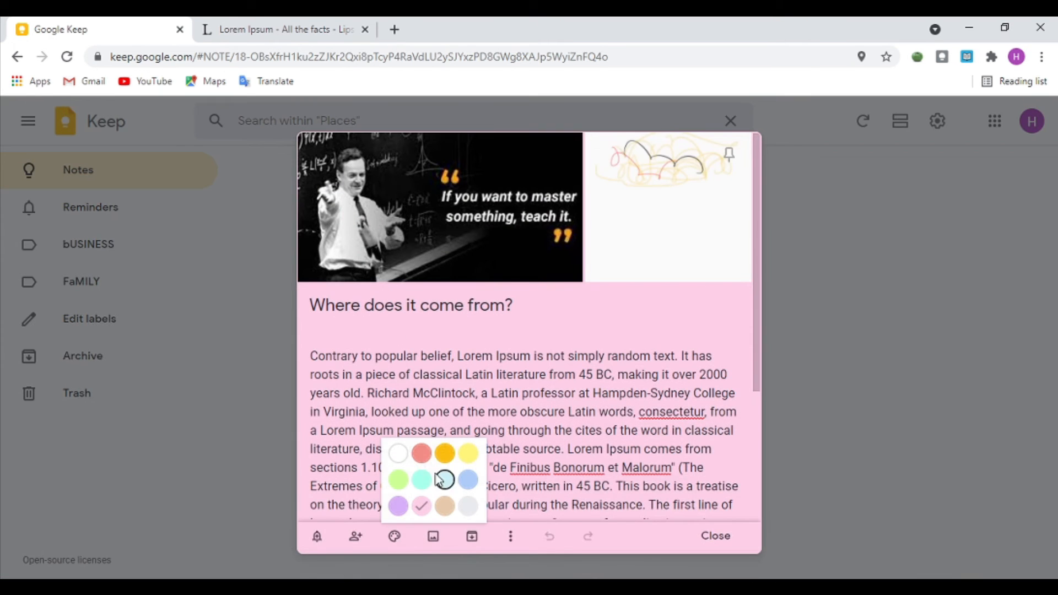
scroll(464, 378, down, 5)
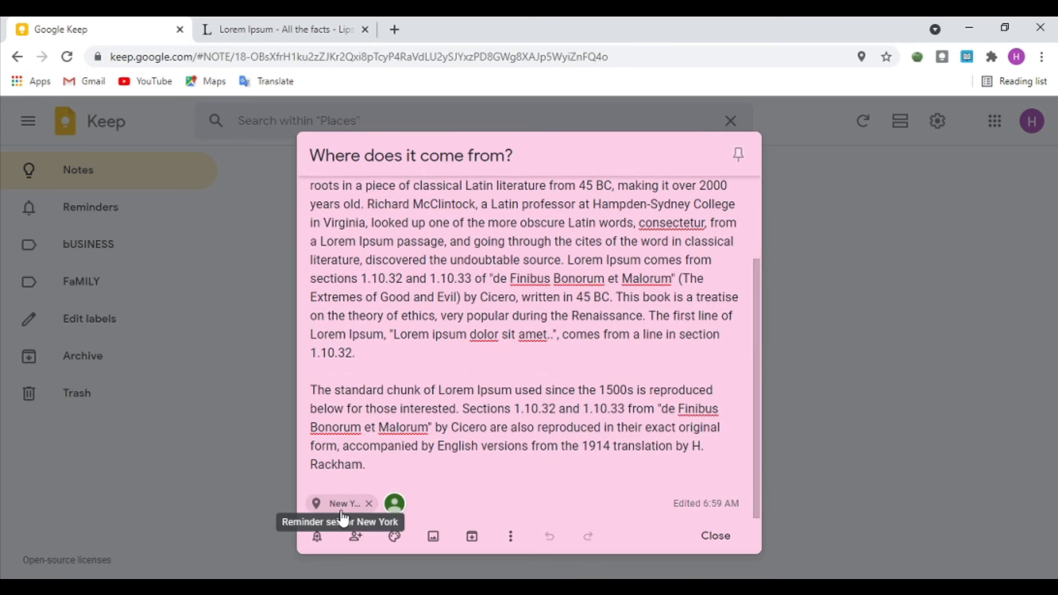
click(793, 218)
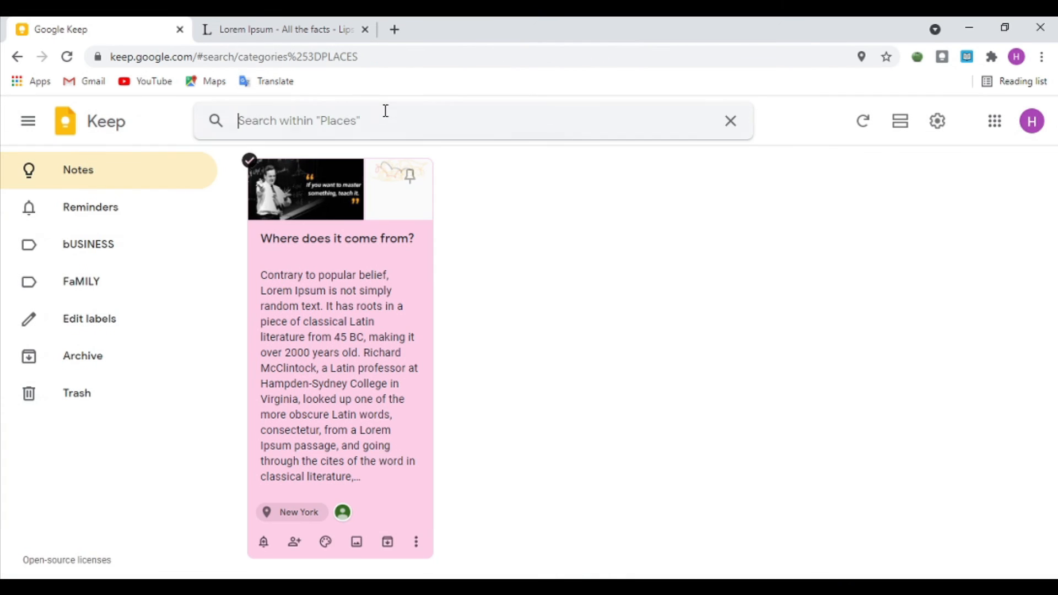
click(731, 127)
scroll(559, 272, down, 6)
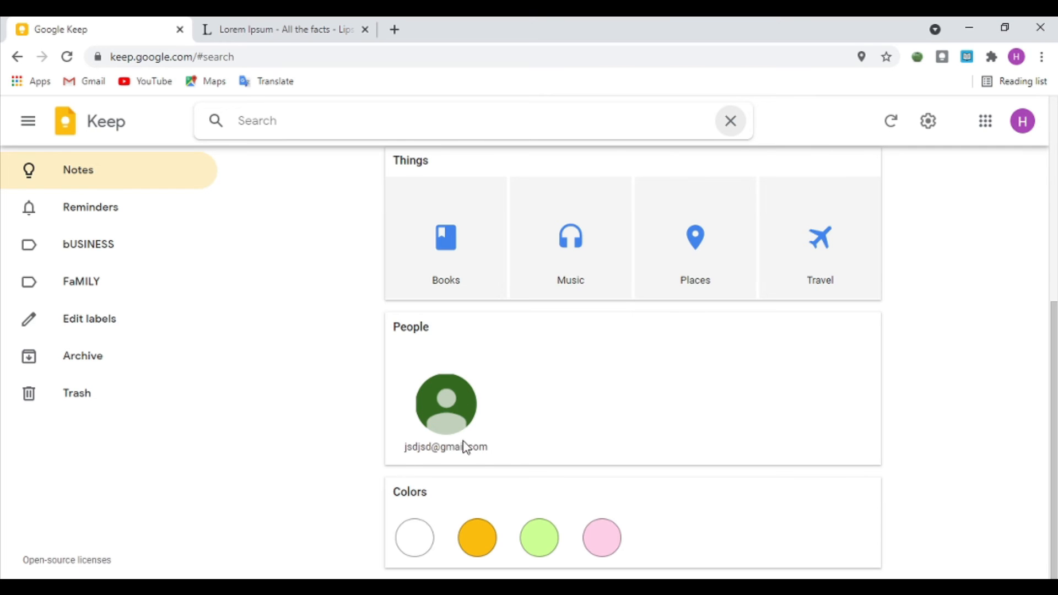
Step: Filter the notes to show only the orange ones
click(480, 542)
scroll(578, 457, down, 1)
scroll(578, 457, up, 2)
scroll(577, 440, down, 2)
scroll(588, 409, up, 1)
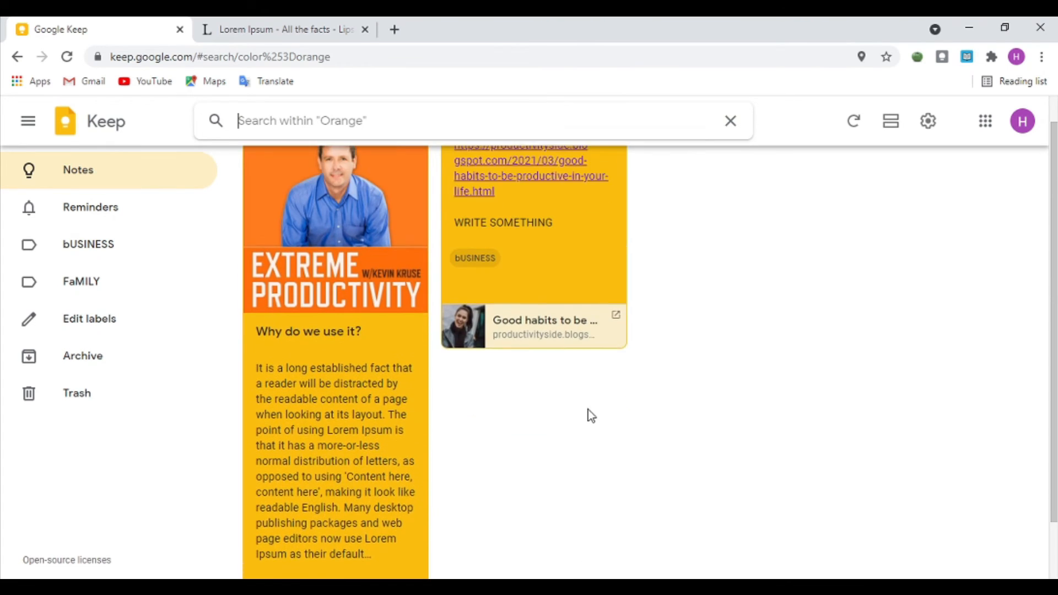
Step: Go back to the search overview, then leave search for the Notes board
key(alt+Left)
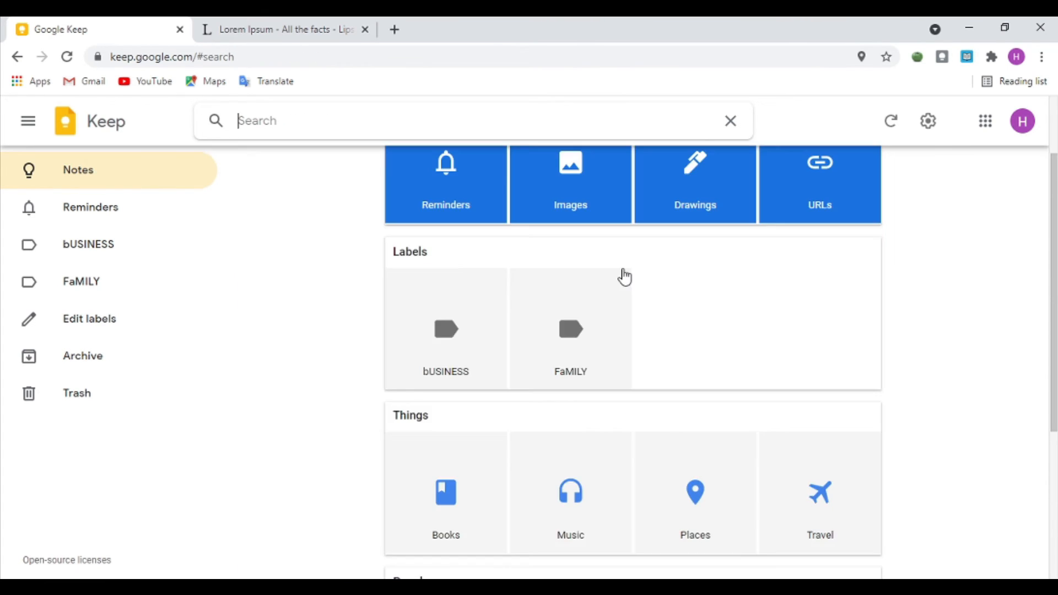
scroll(625, 277, up, 2)
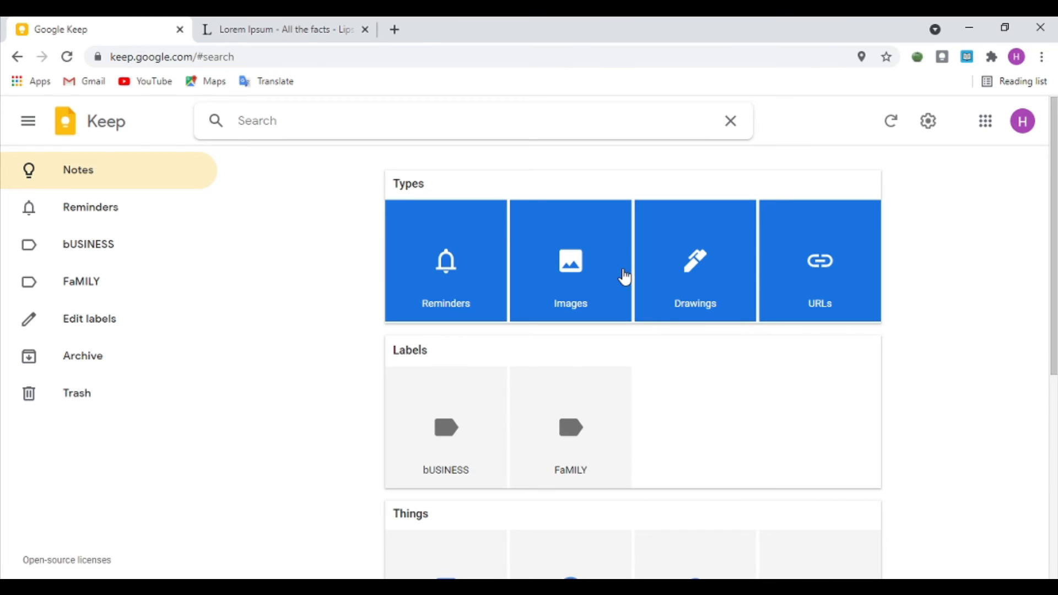
scroll(625, 277, down, 6)
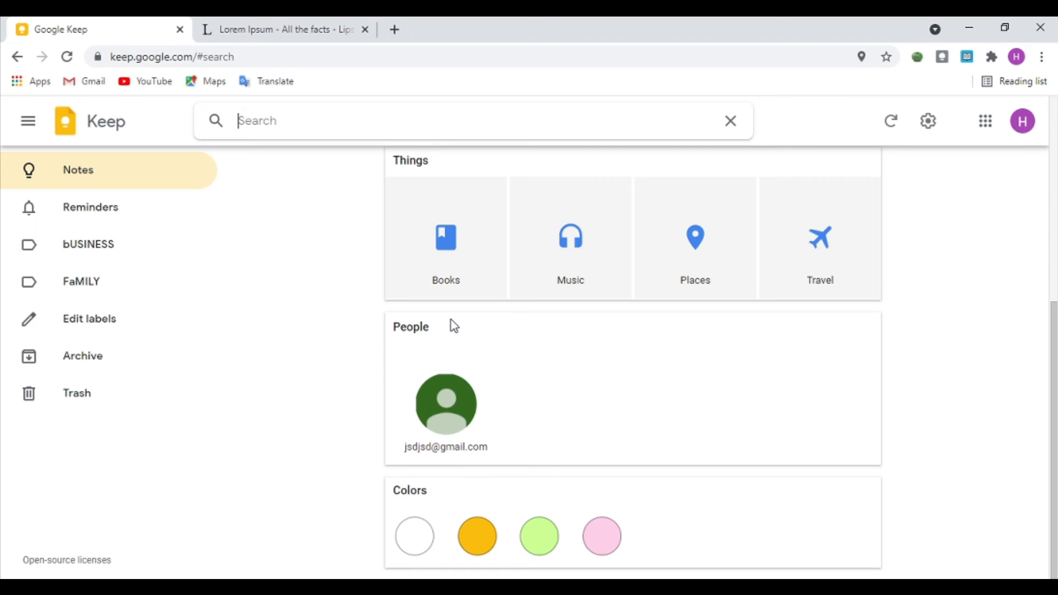
key(Escape)
Step: Write a new note whose body lists A, B, C and D on four separate lines
click(564, 177)
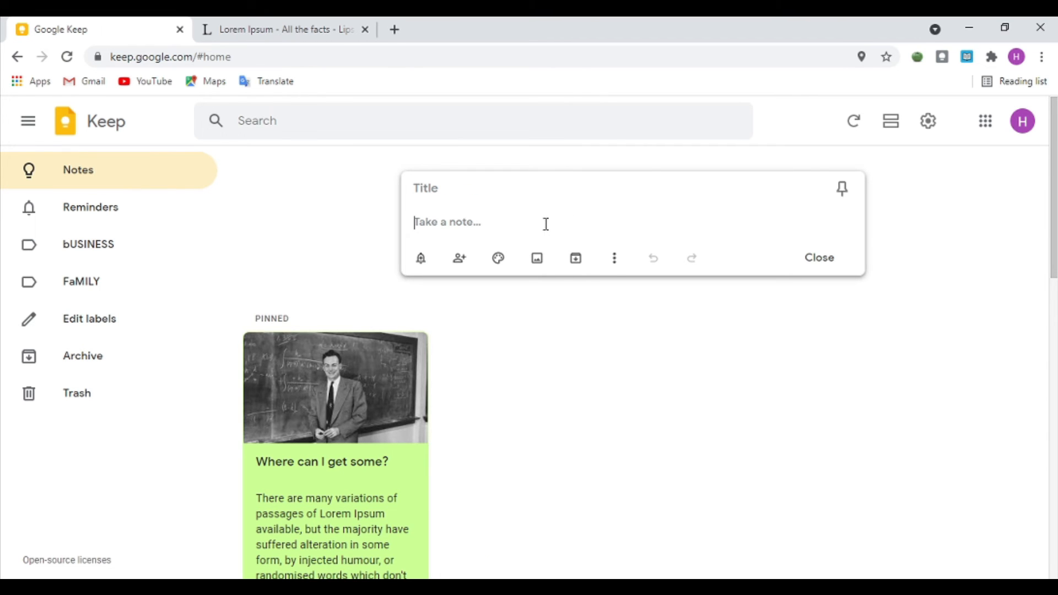
click(615, 258)
click(617, 228)
text(A)
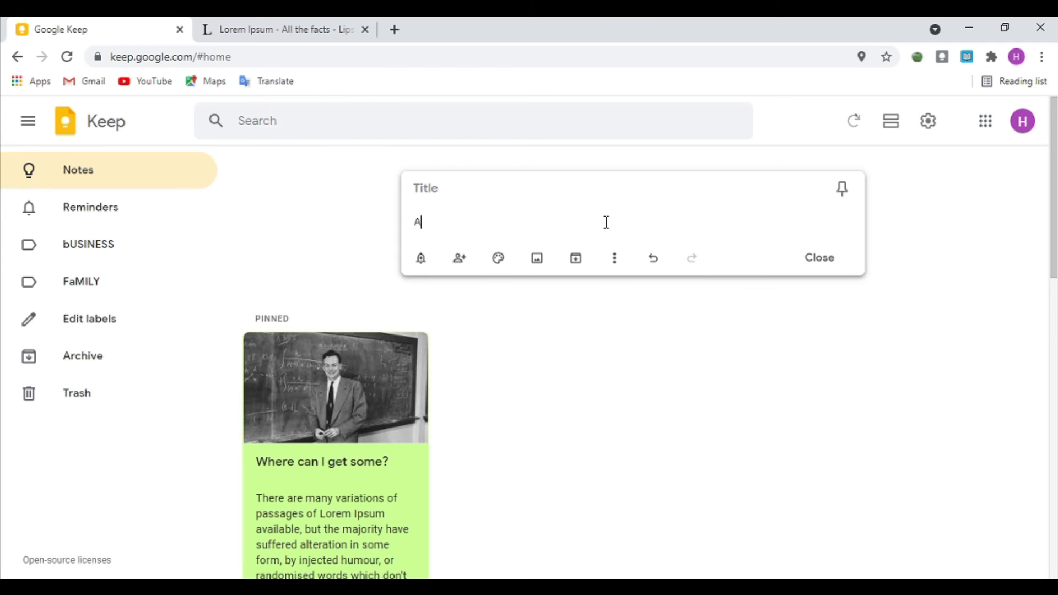
key(Return)
text(B)
key(Return)
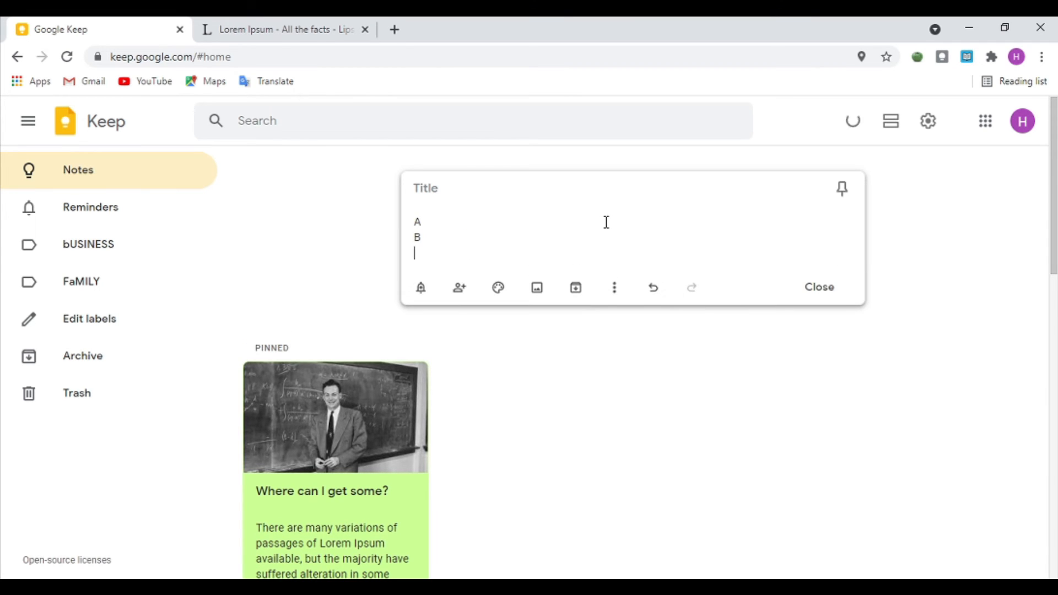
text(C)
key(Return)
text(D)
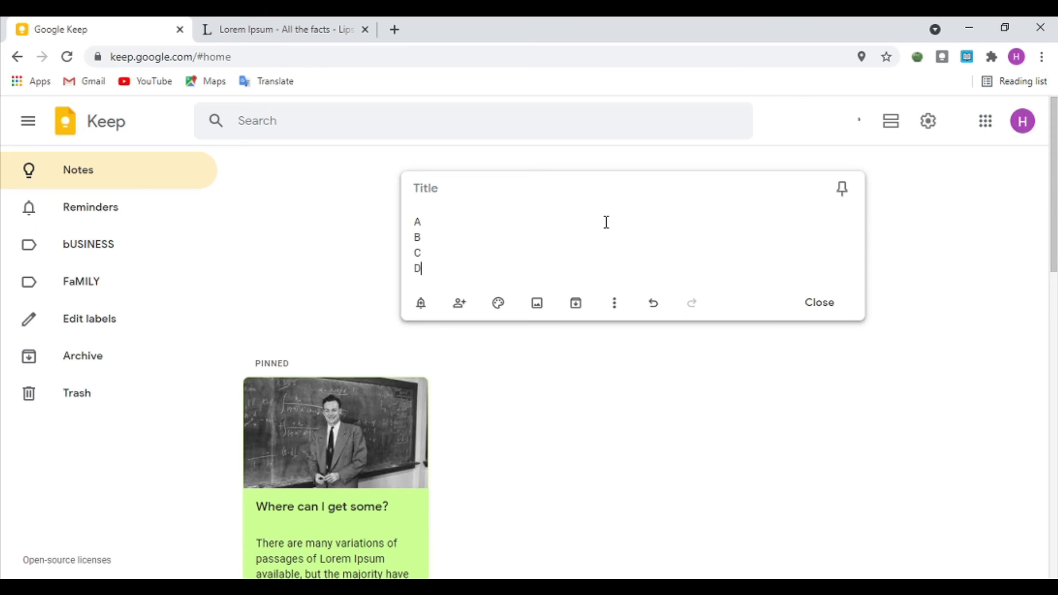
mouse_move(439, 264)
mouse_down()
mouse_move(407, 204)
mouse_move(406, 260)
mouse_move(442, 259)
mouse_up()
click(442, 259)
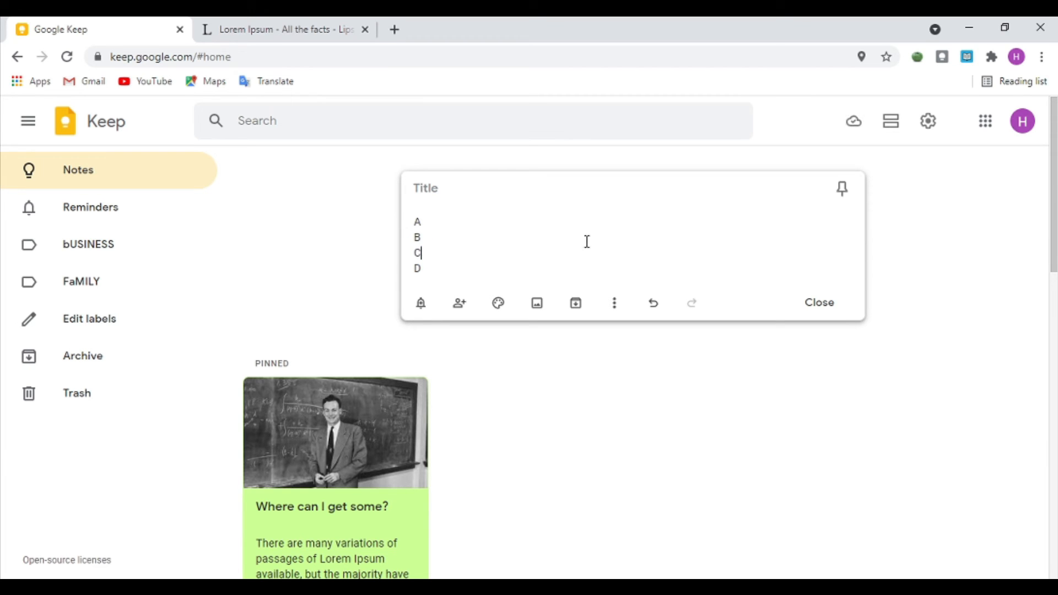
Step: Tag the A–D note with bUSINESS and FaMILY, then remove both labels again
click(616, 308)
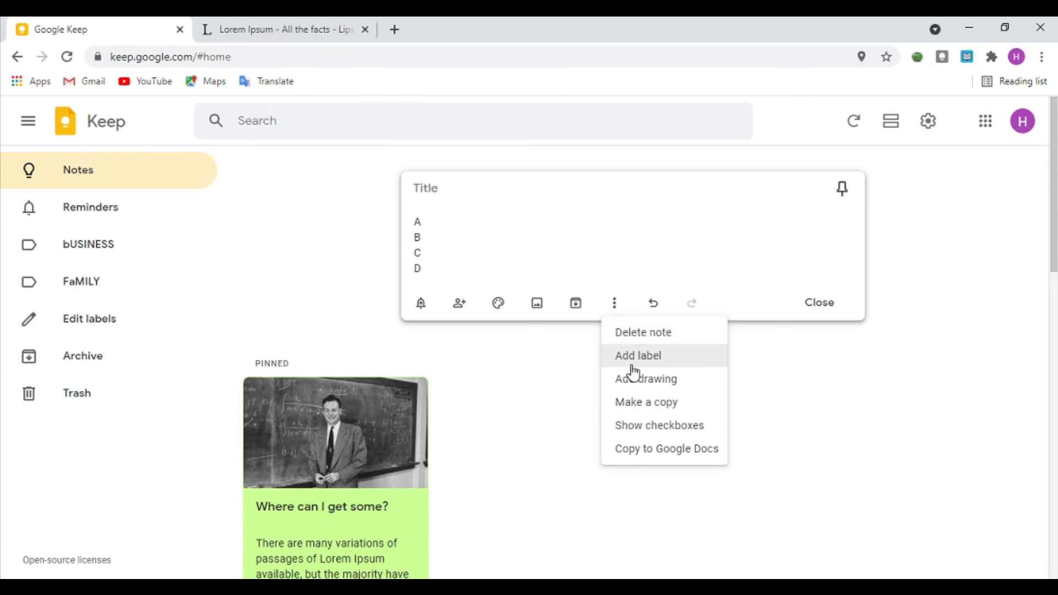
click(633, 365)
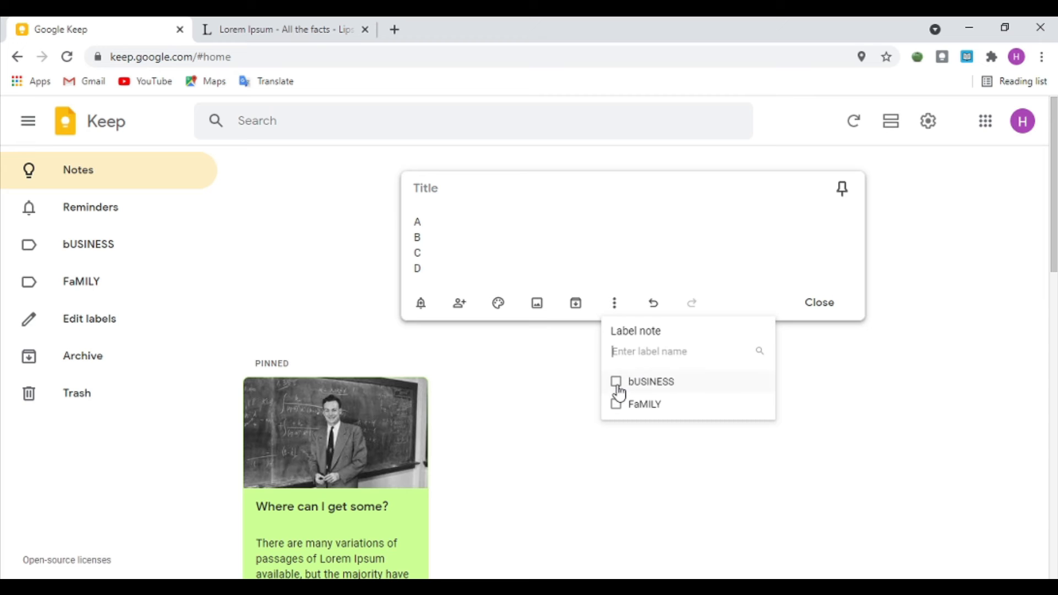
click(616, 385)
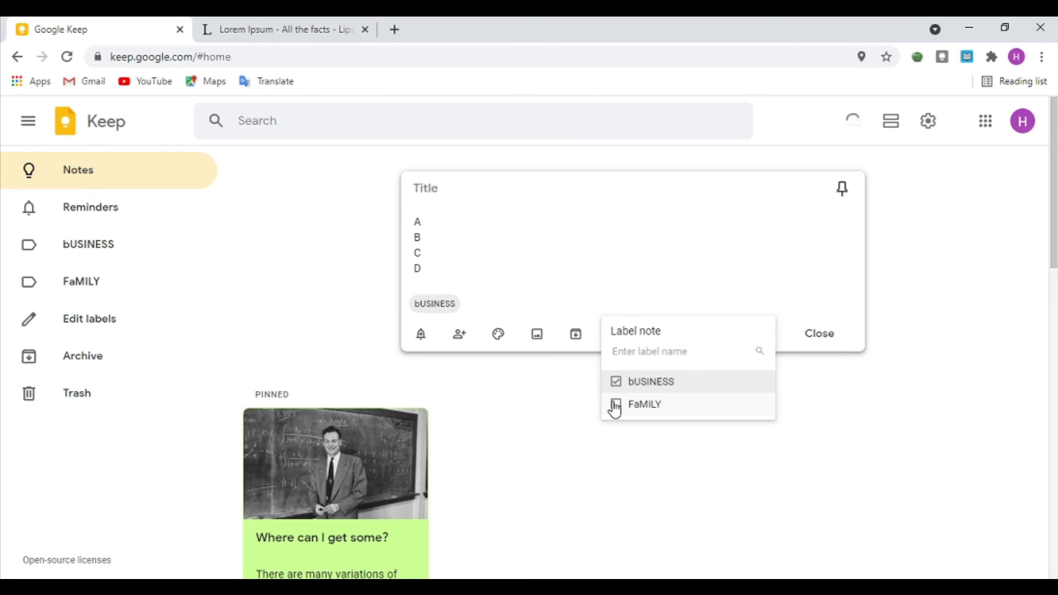
click(615, 407)
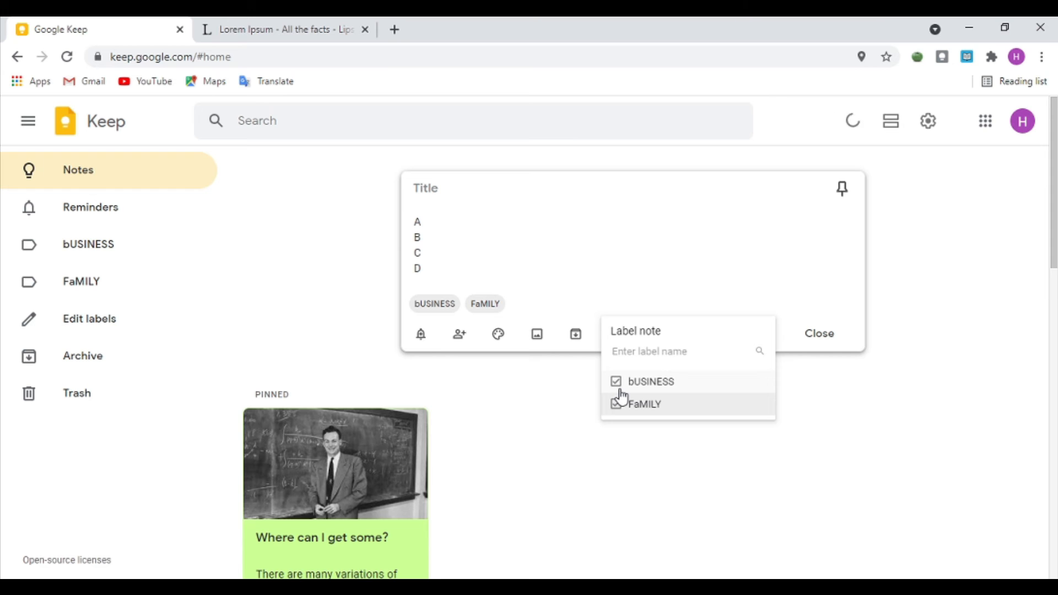
click(618, 405)
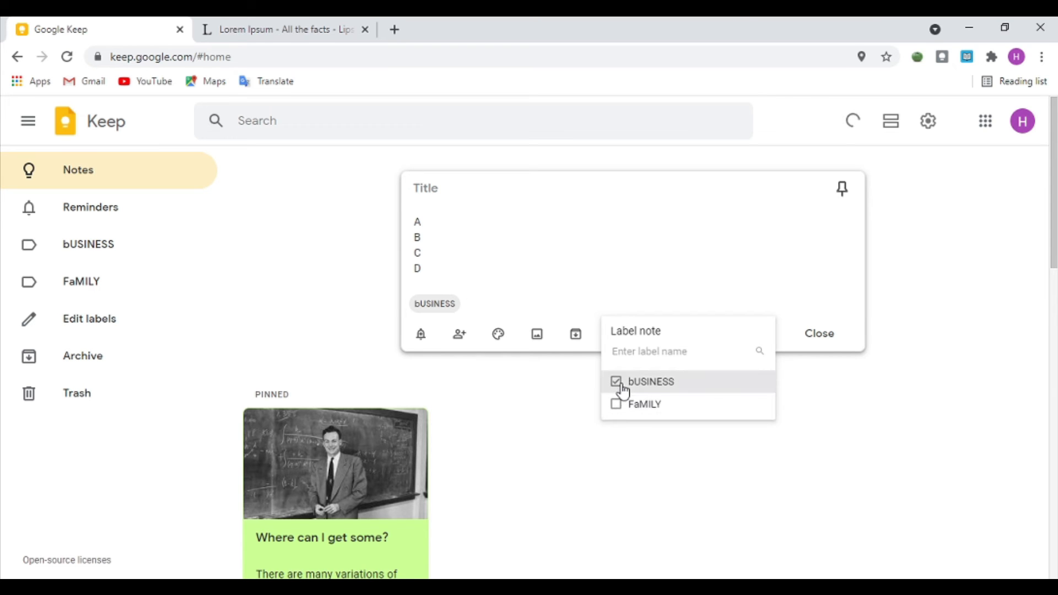
click(623, 392)
click(614, 303)
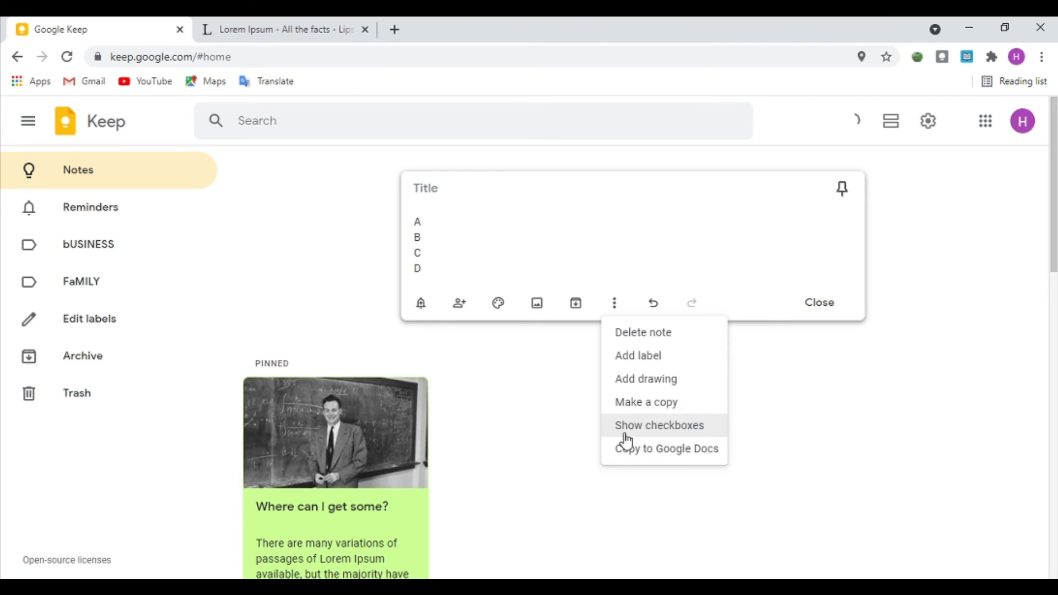
Step: Convert the A–D note to a checklist, tick off A and B, and close it
click(665, 431)
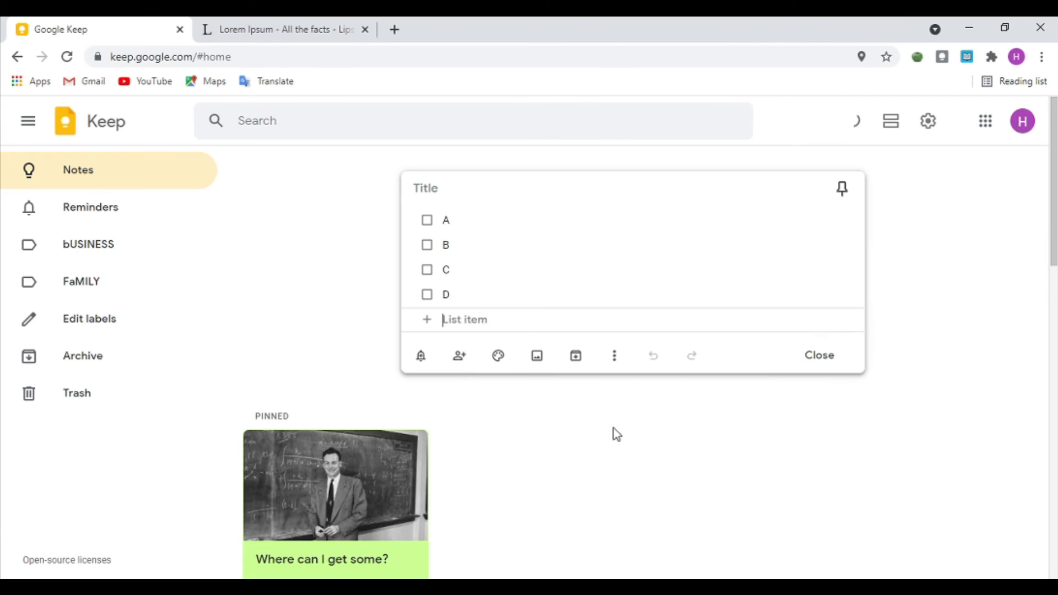
click(427, 222)
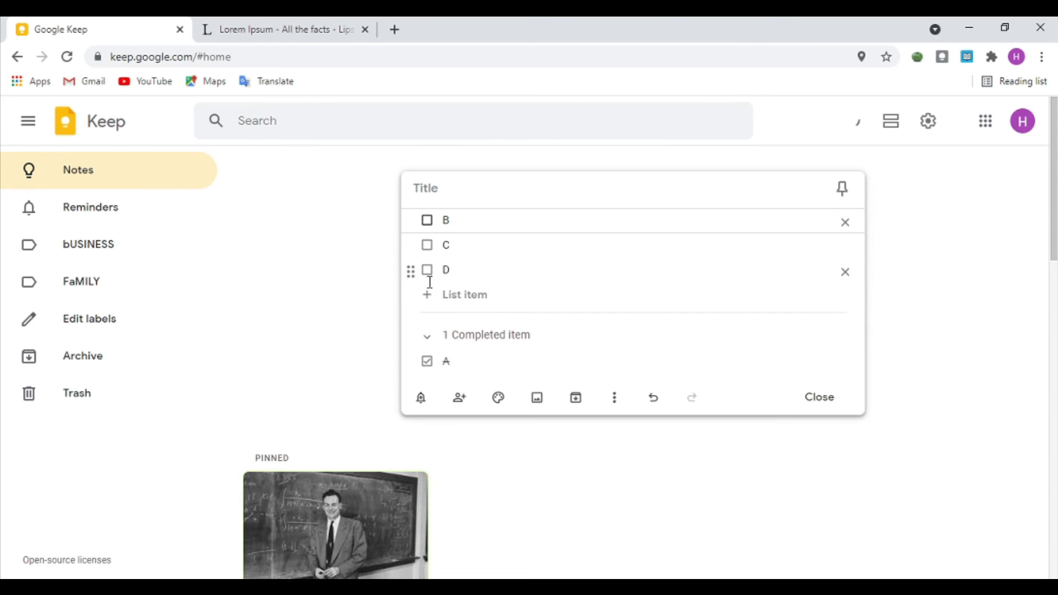
click(428, 222)
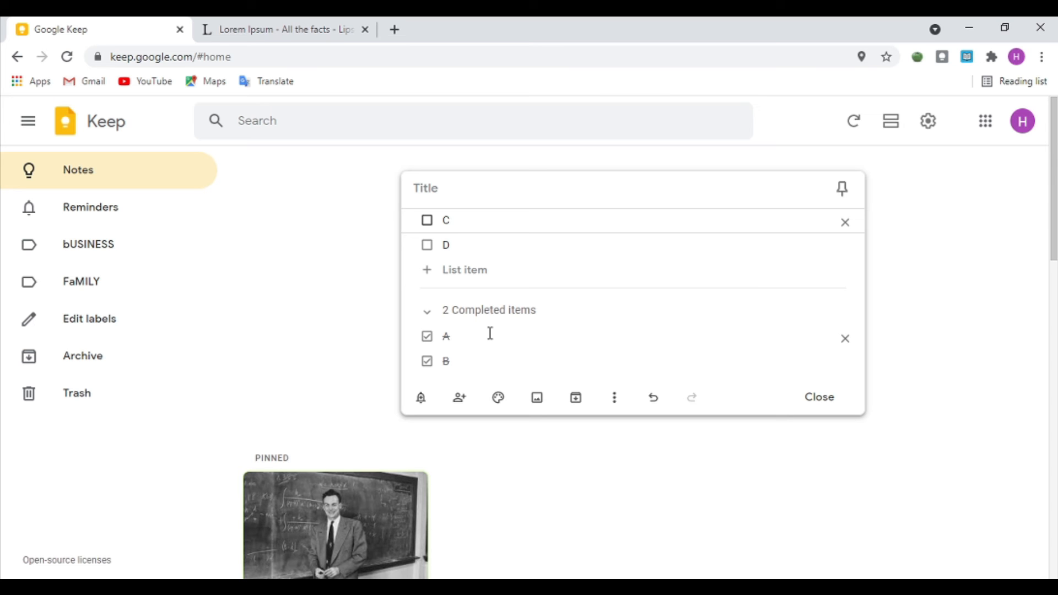
click(338, 299)
scroll(719, 300, down, 5)
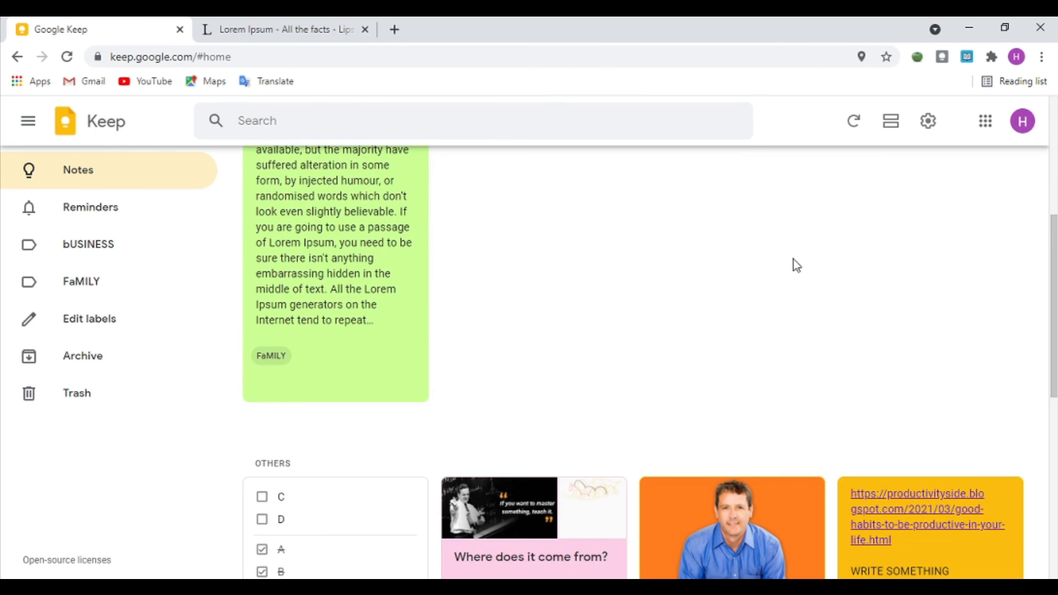
scroll(805, 253, down, 5)
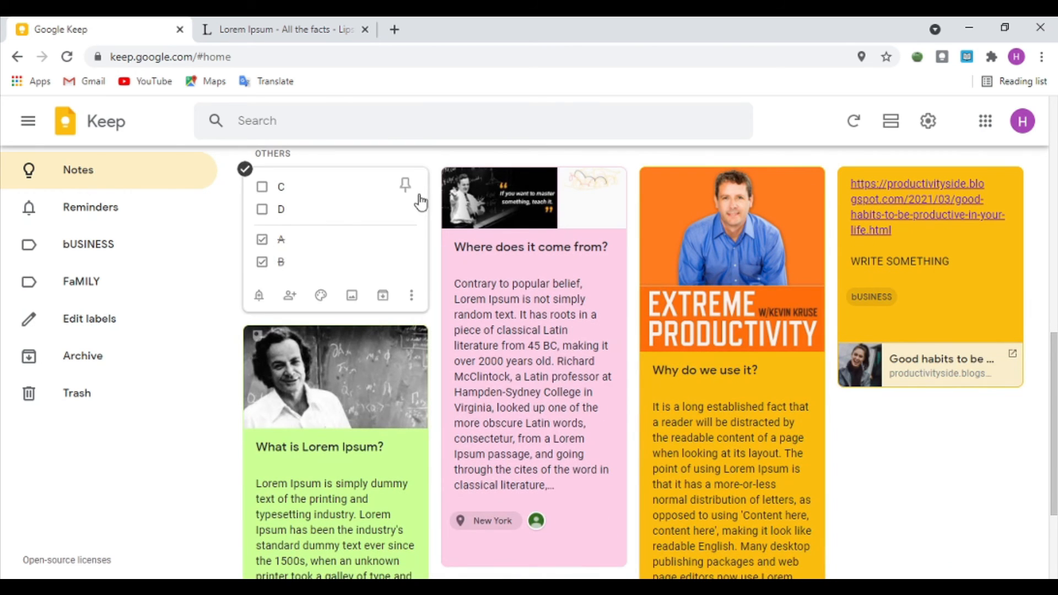
scroll(567, 224, up, 5)
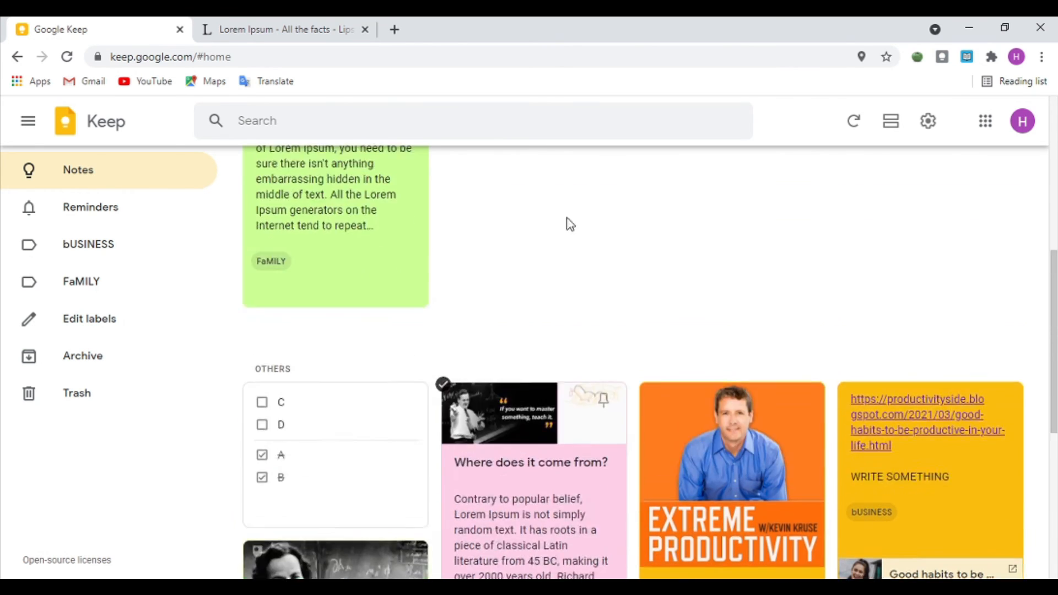
Step: Show the keyboard shortcuts list from Settings and select the 'E' for Archive note
scroll(672, 247, up, 4)
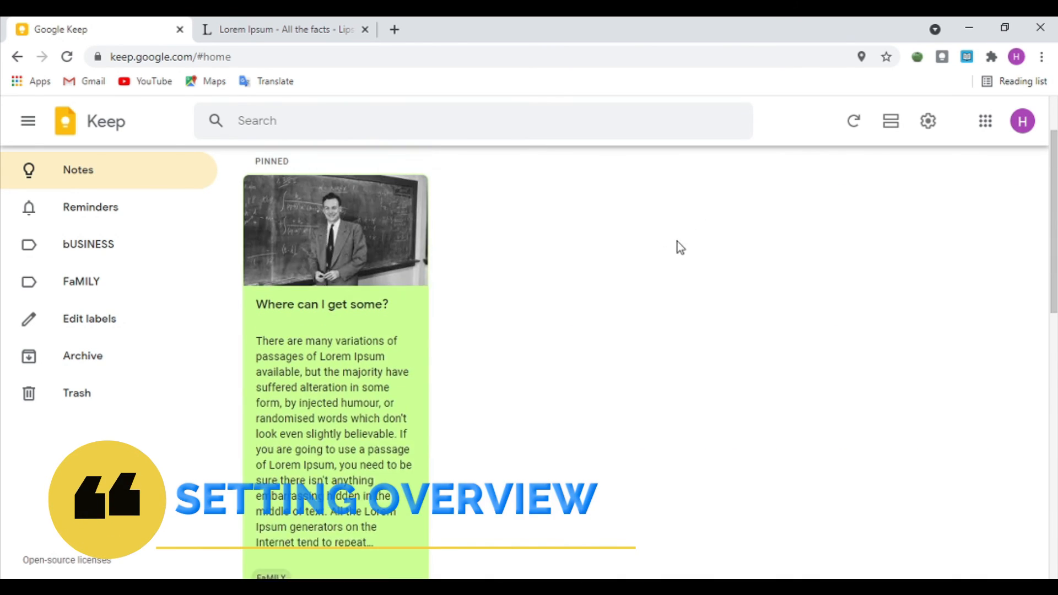
click(927, 131)
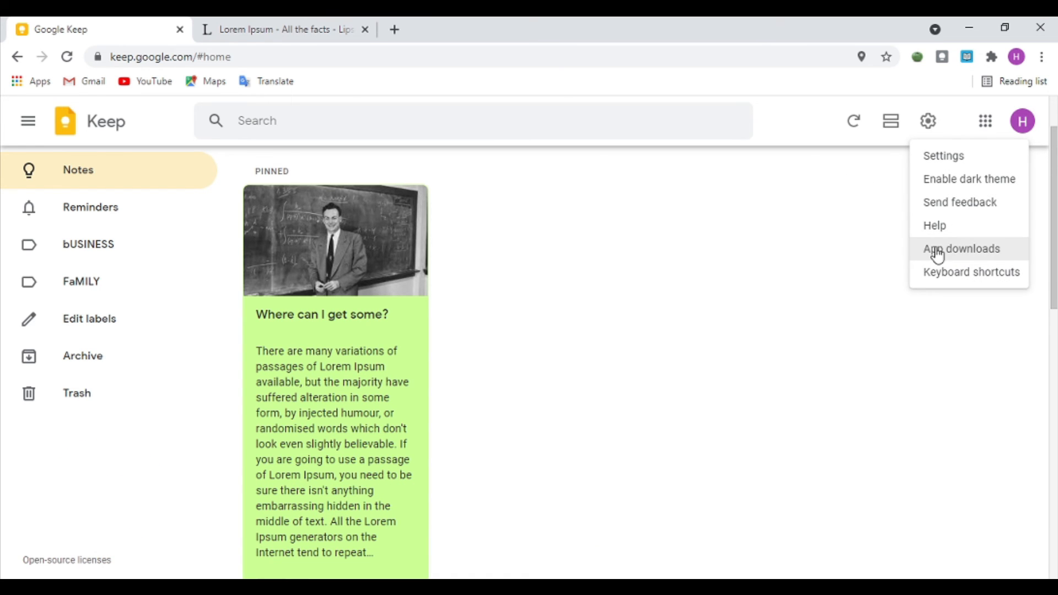
click(955, 280)
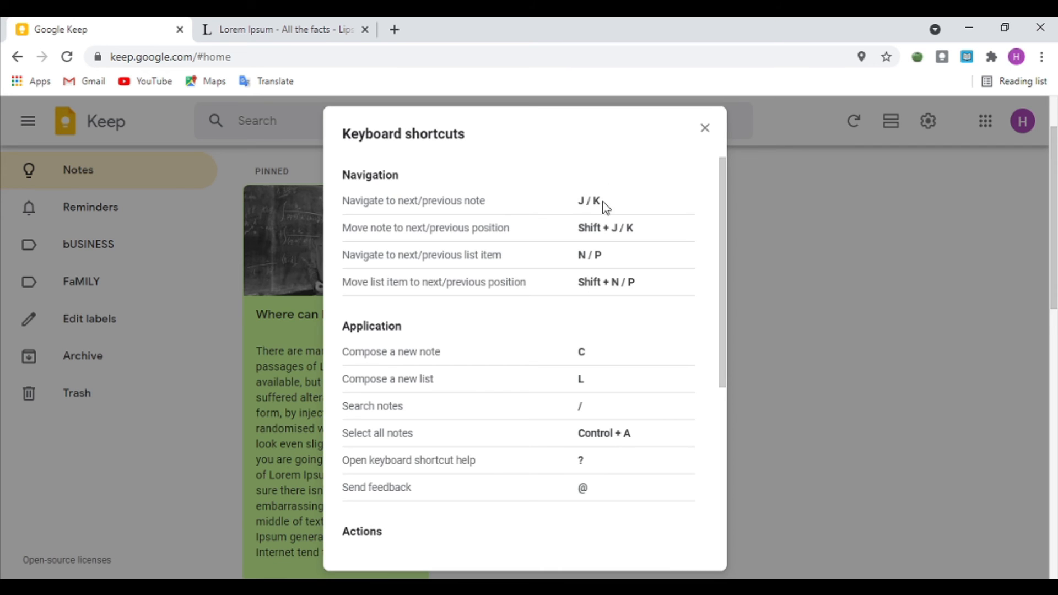
scroll(445, 280, down, 3)
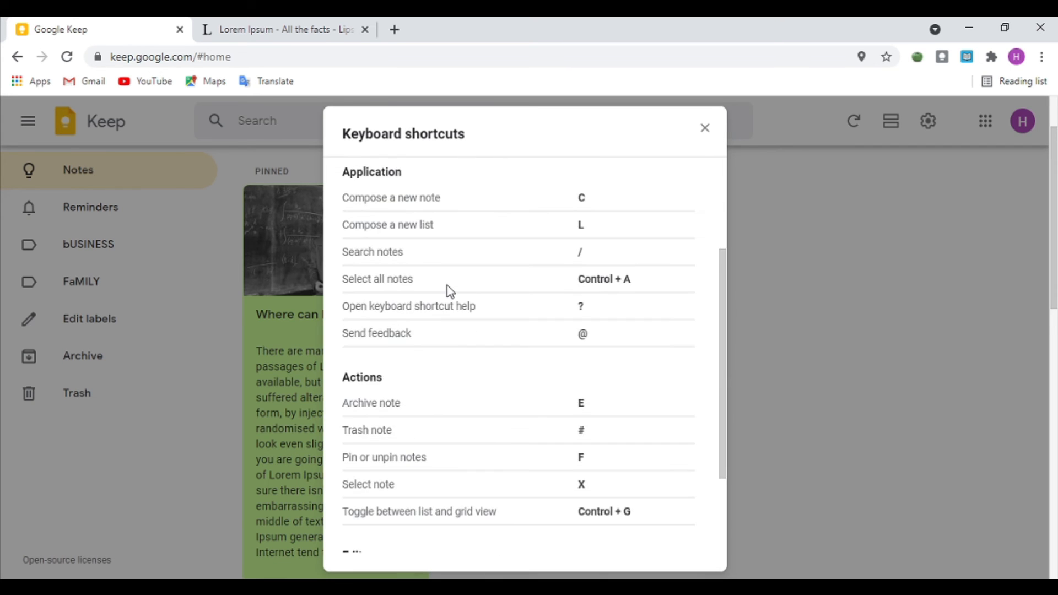
scroll(450, 290, down, 2)
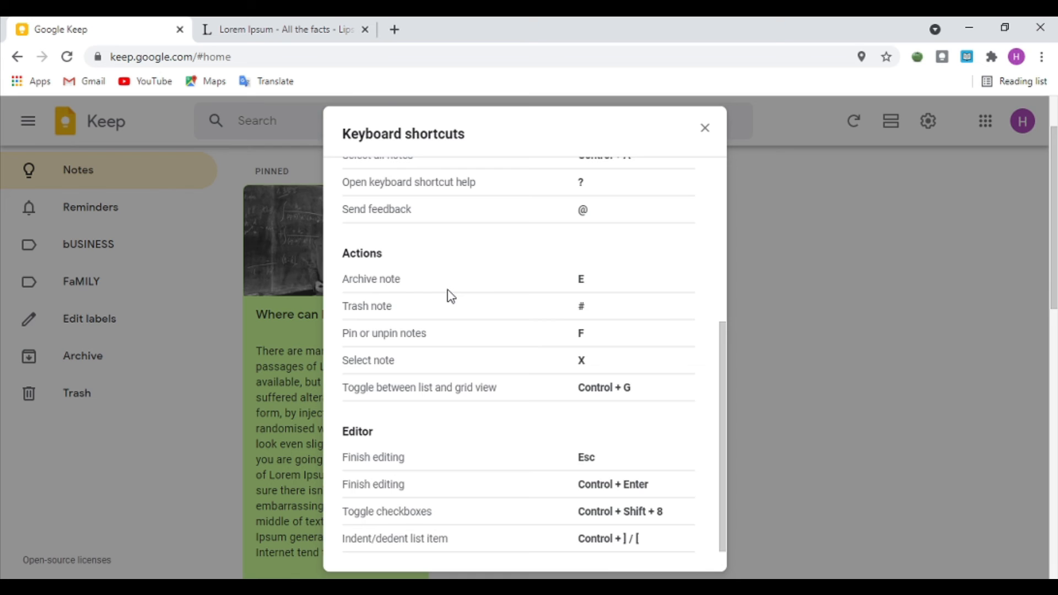
scroll(450, 296, up, 5)
scroll(450, 298, down, 5)
drag(588, 285, 573, 284)
Step: Close the keyboard shortcuts list and briefly open the pinned note
click(603, 283)
drag(347, 274, 437, 283)
click(753, 274)
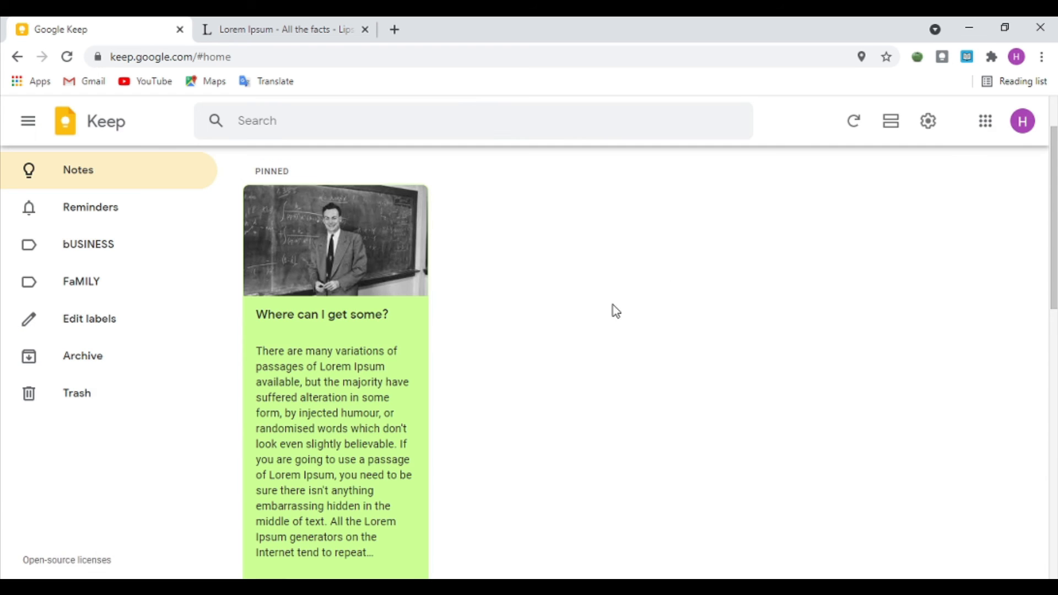
click(364, 323)
click(980, 227)
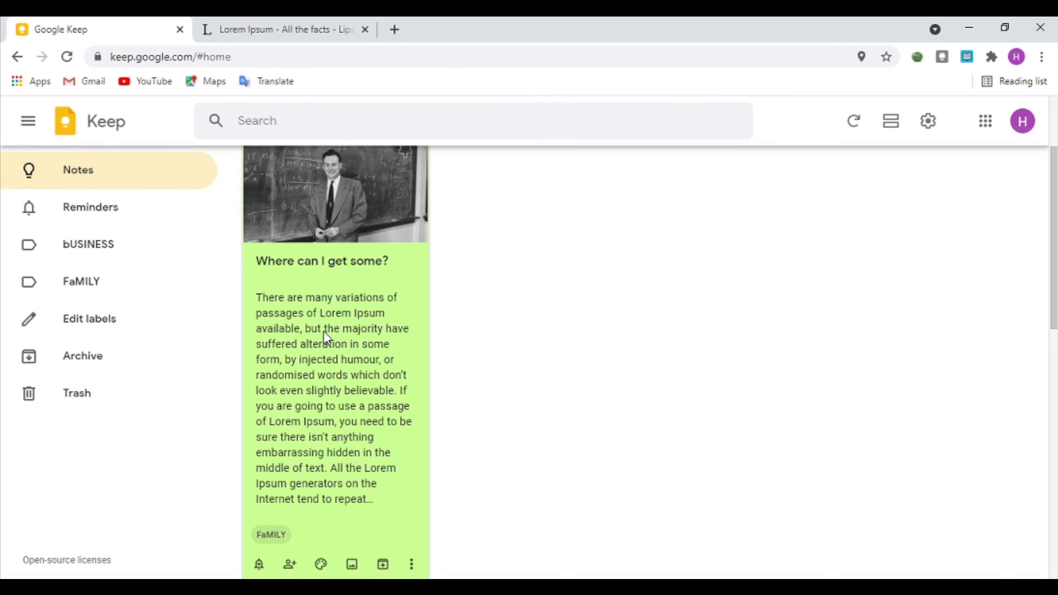
Step: Archive the 'Where can I get some?', A–D checklist and pink notes with E, then view Archive
key(e)
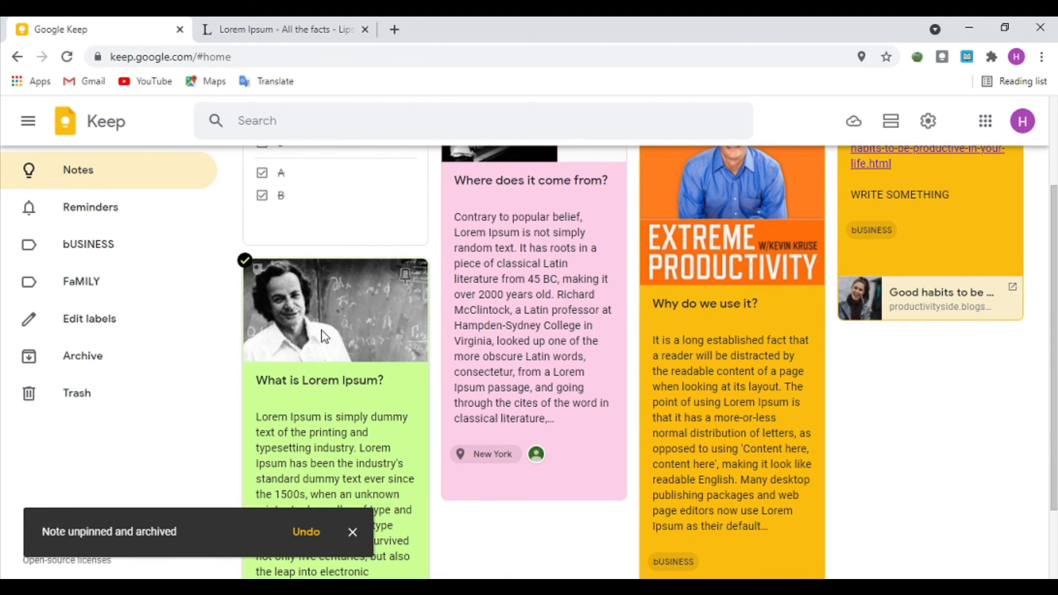
key(e)
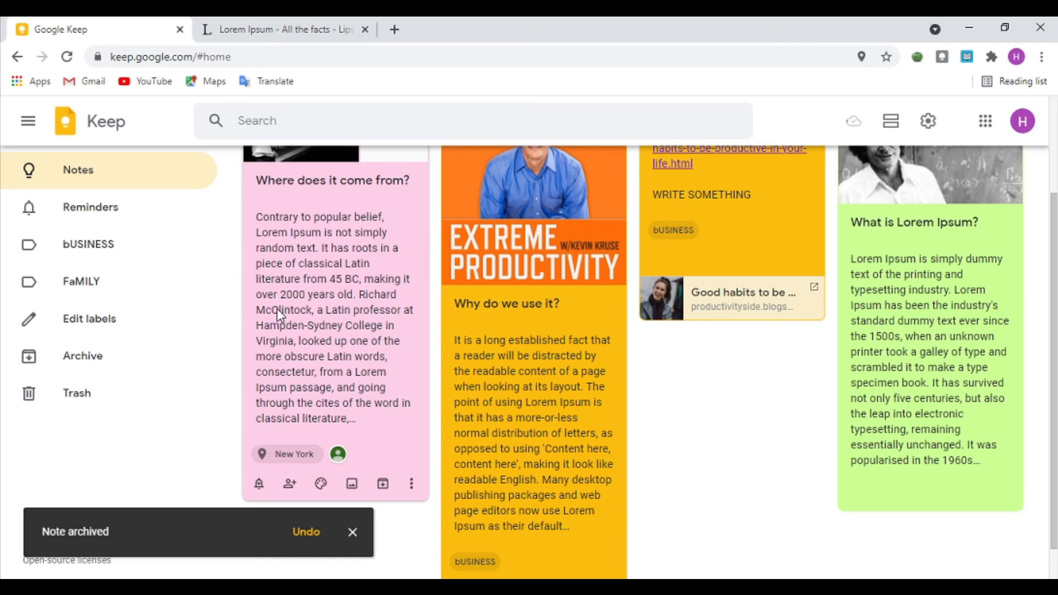
key(e)
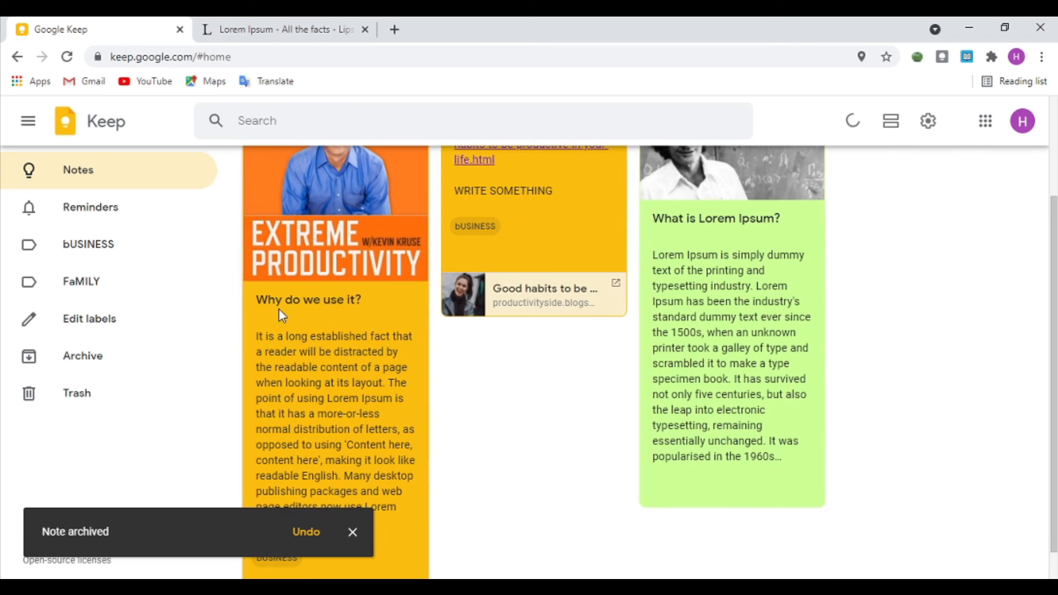
click(154, 359)
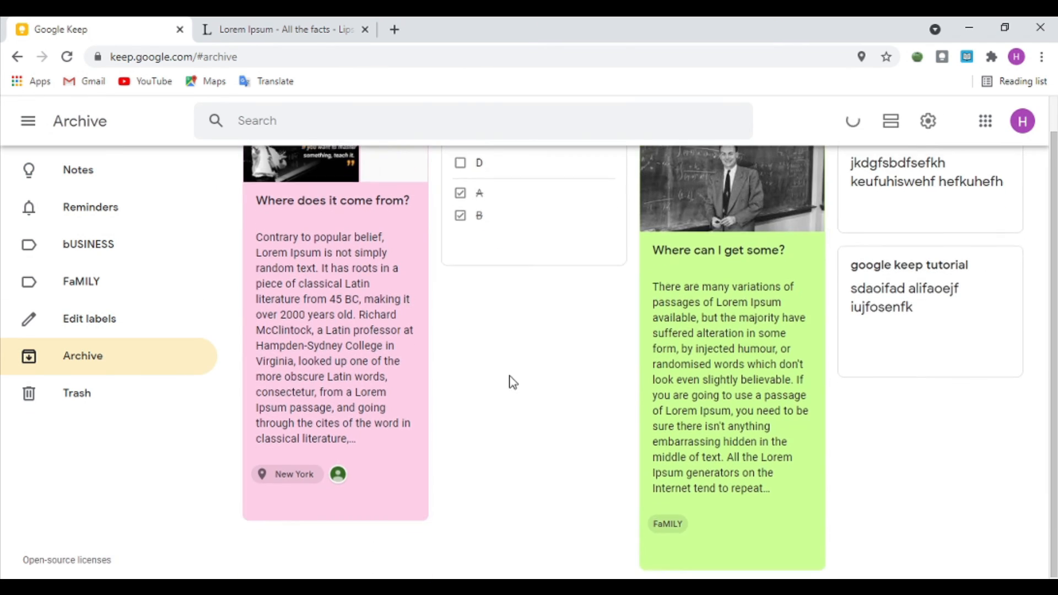
Step: Close the Settings options and return from the Archive to the main Notes board
drag(970, 473, 630, 444)
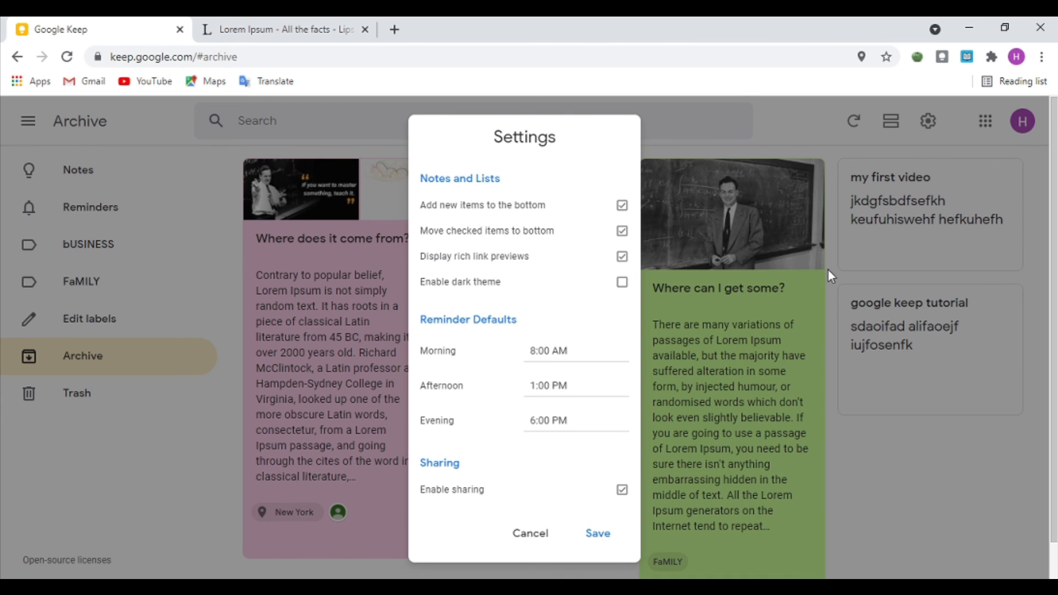
click(863, 369)
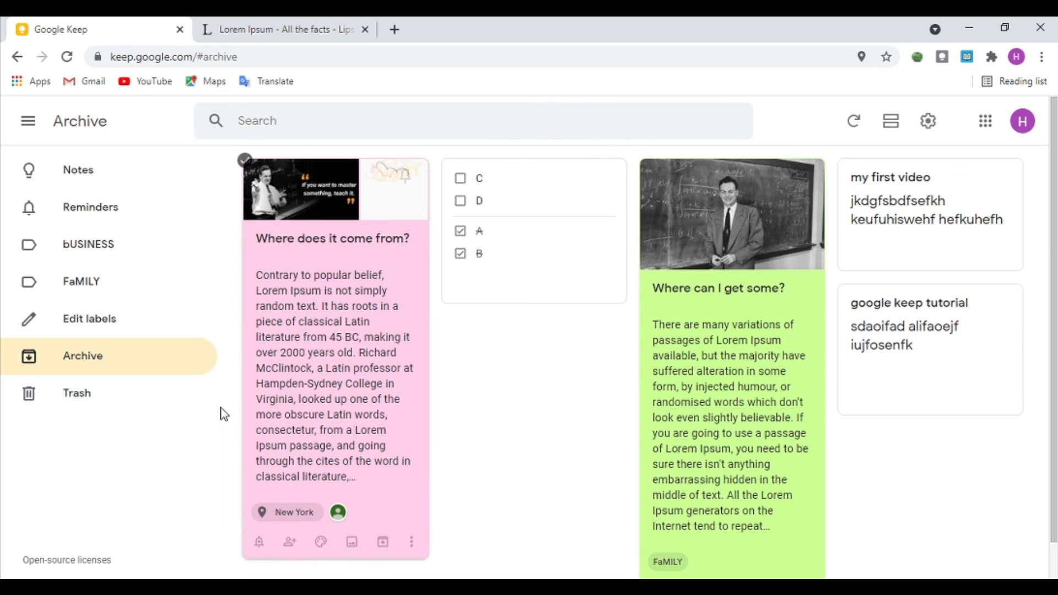
click(113, 169)
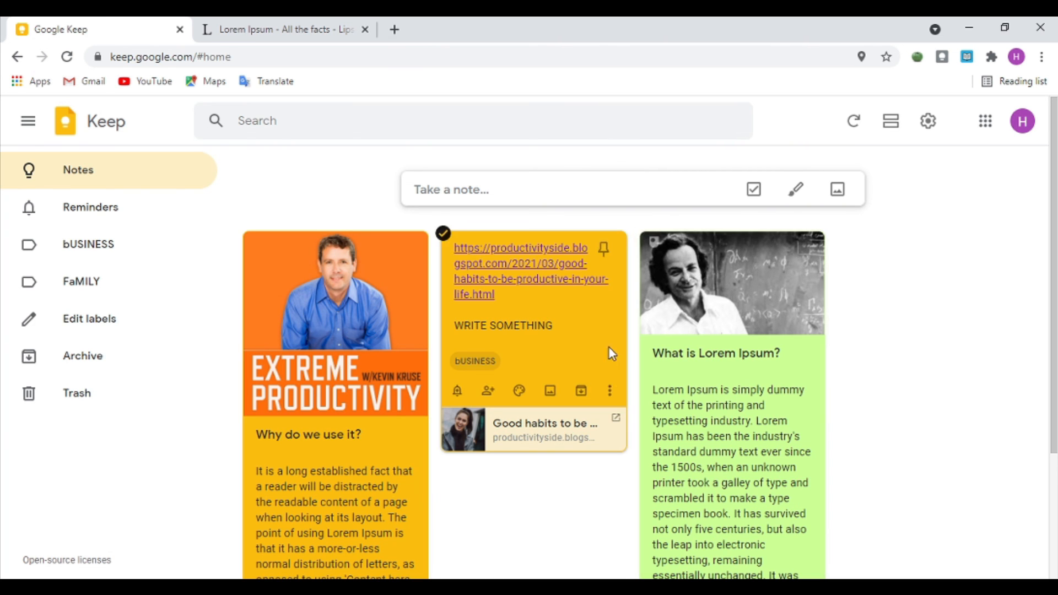
Step: Open the yellow bUSINESS note's productivity link, select its address, then close the note
click(589, 349)
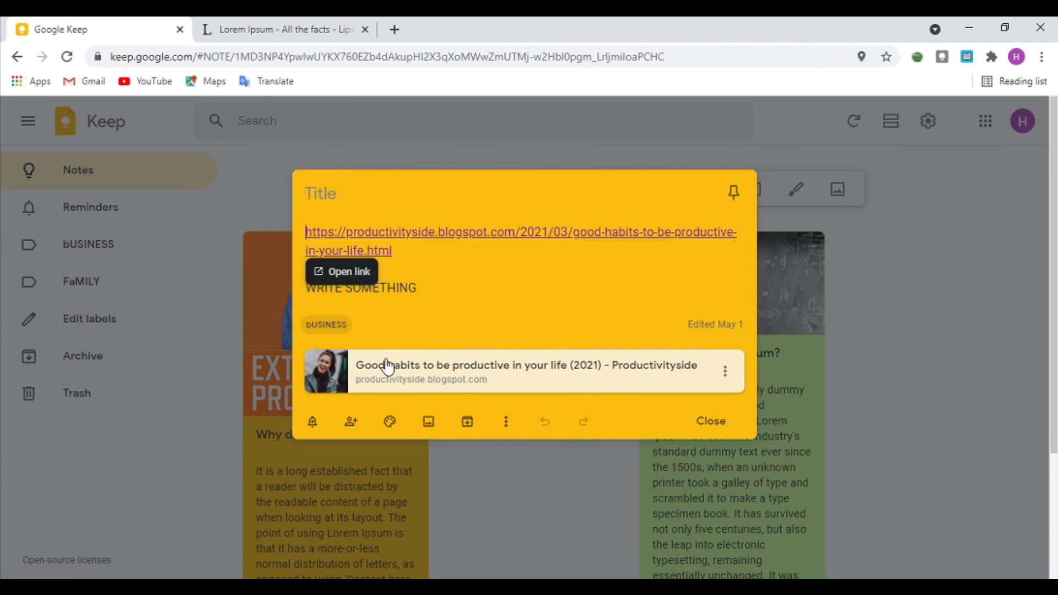
drag(411, 260, 297, 201)
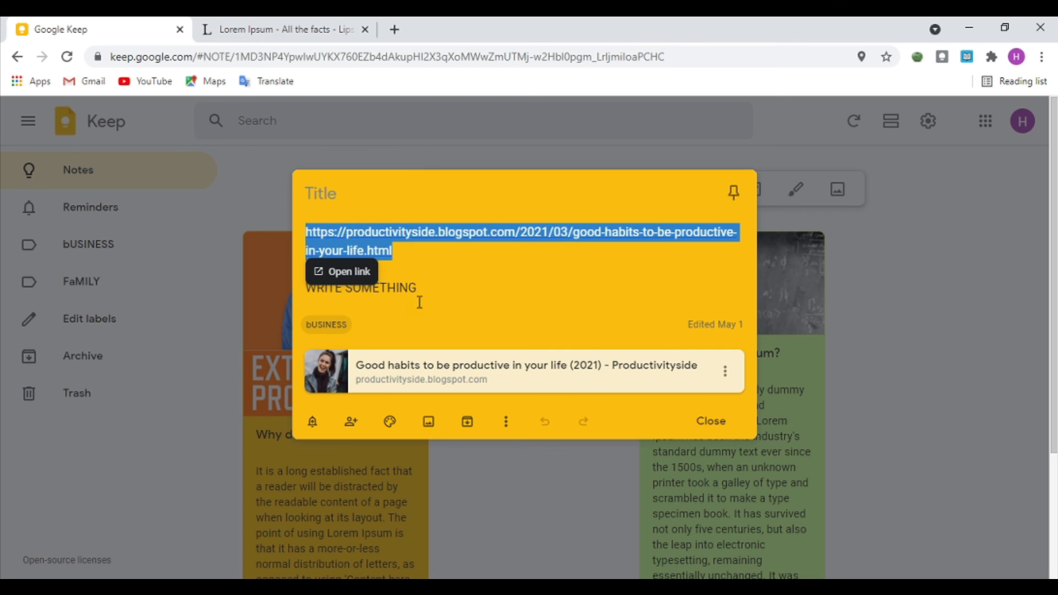
click(463, 282)
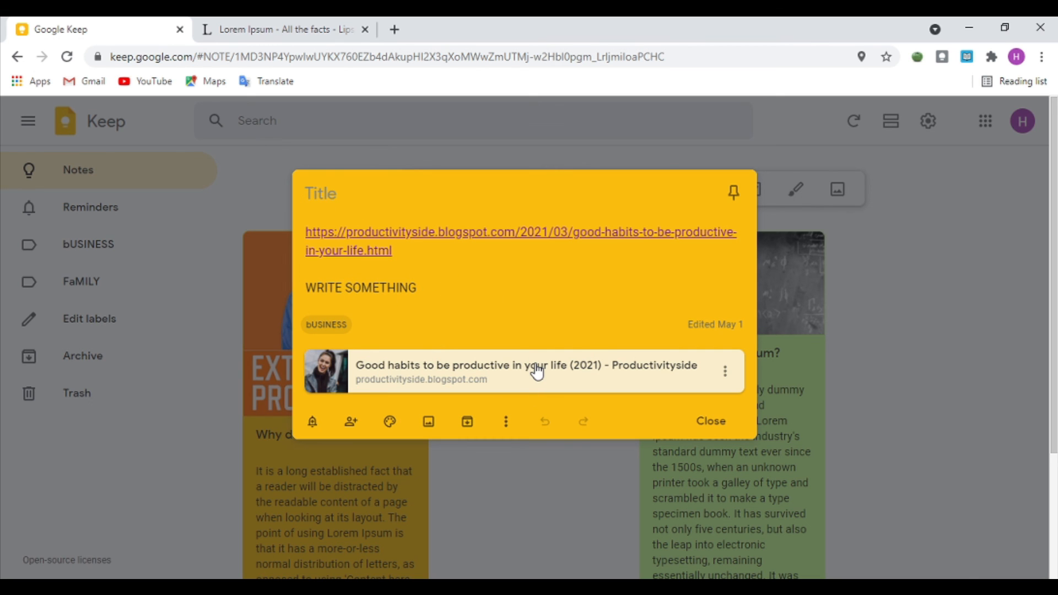
click(509, 309)
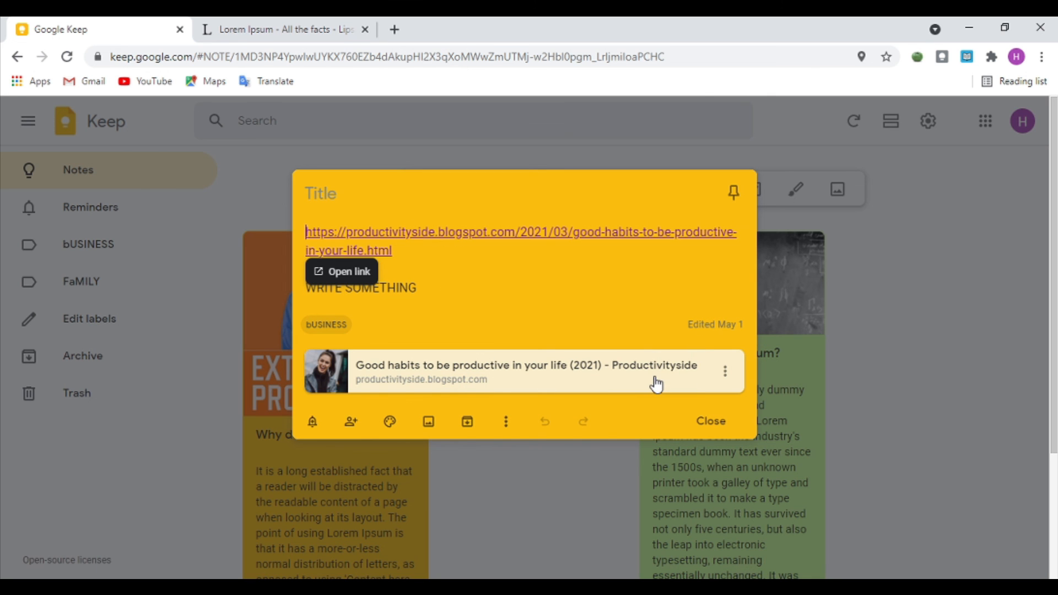
click(884, 306)
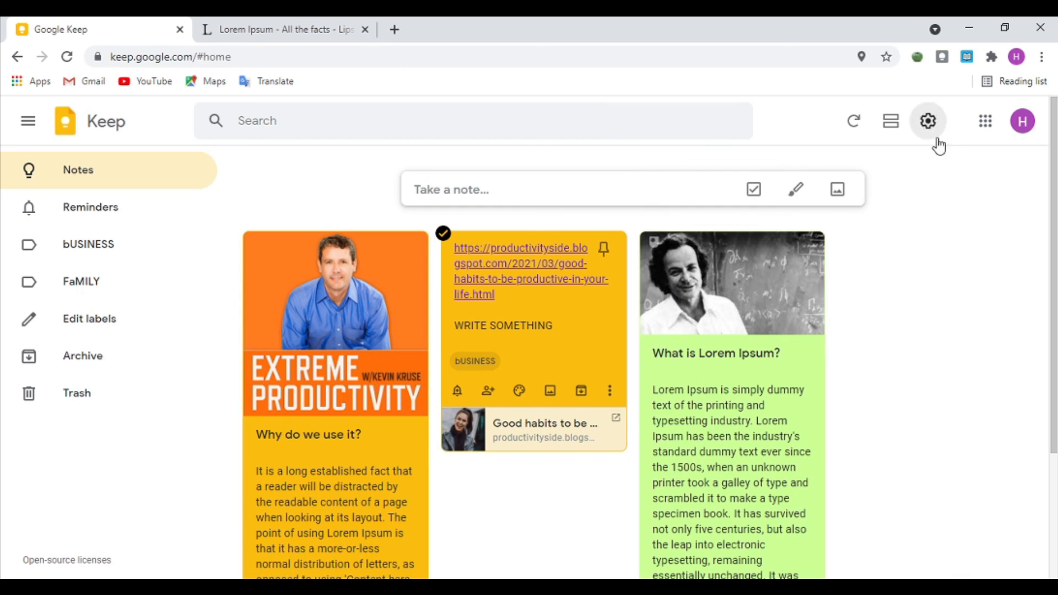
click(941, 134)
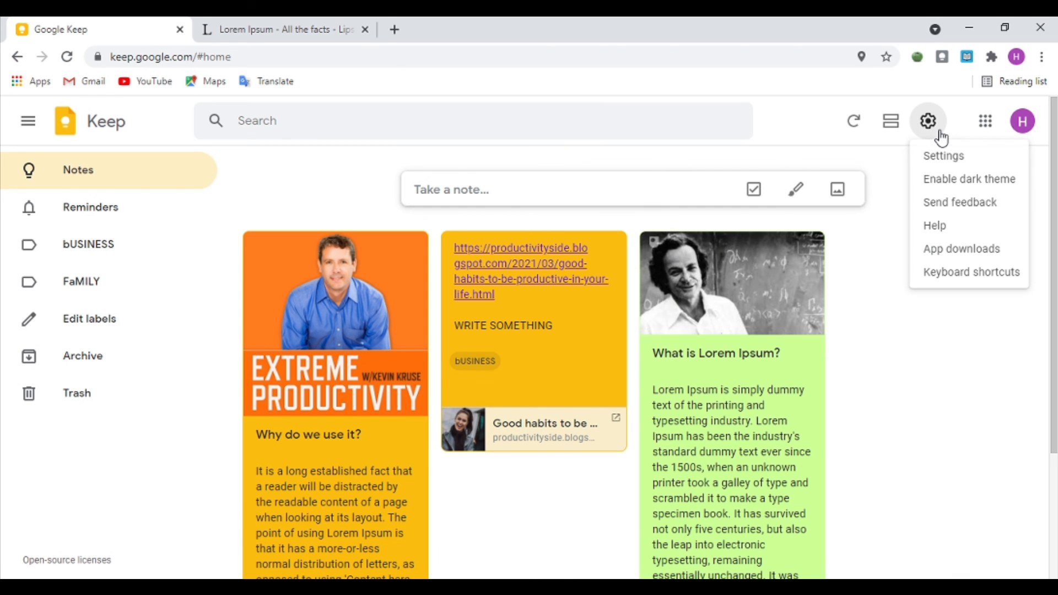
click(946, 155)
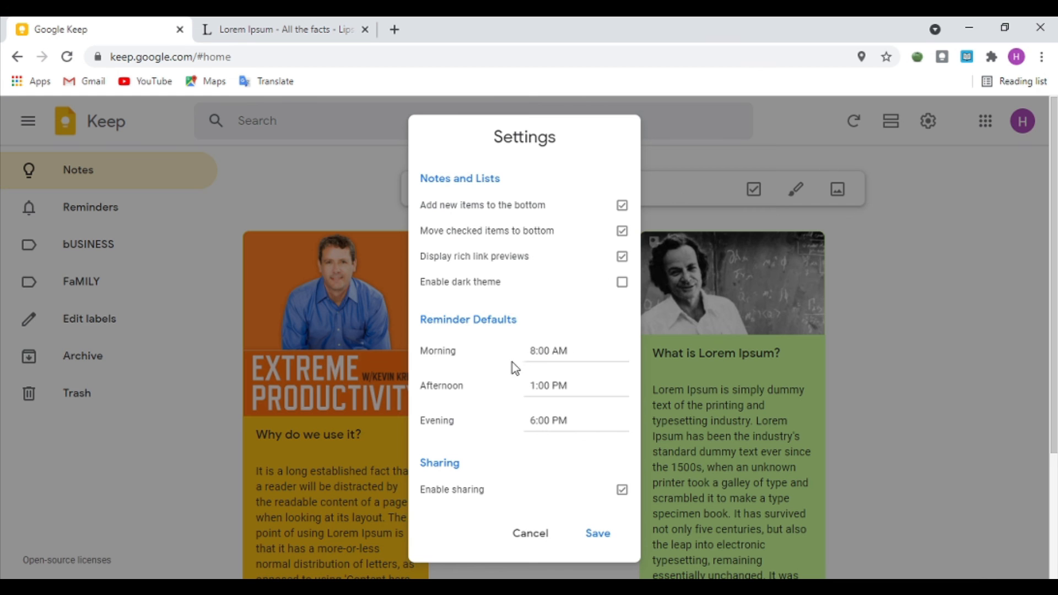
drag(422, 319, 586, 361)
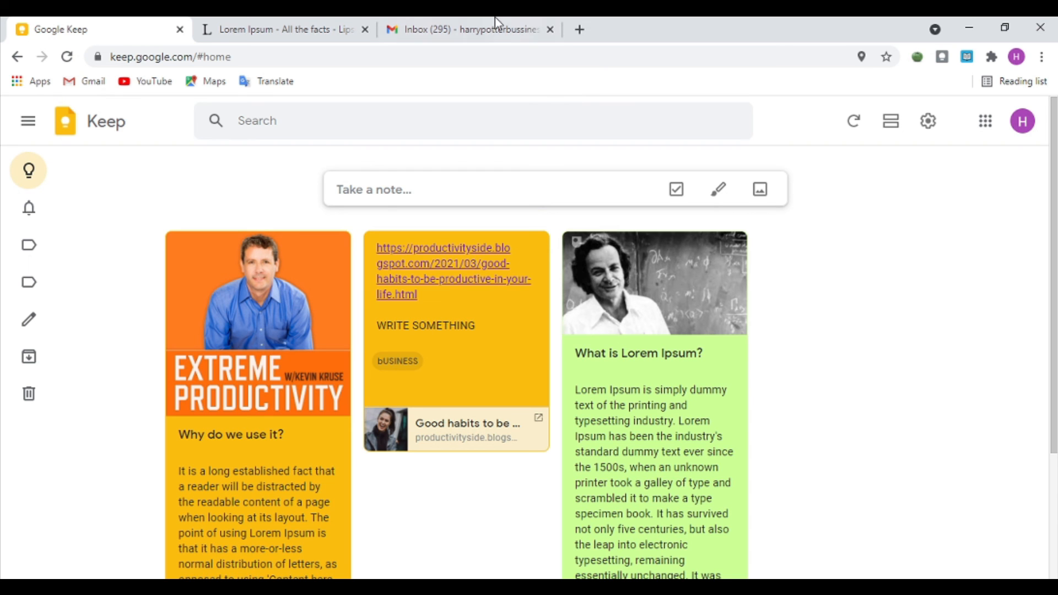
Step: In a new tab, search Google for 'web store' and open the Chrome Web Store
click(579, 29)
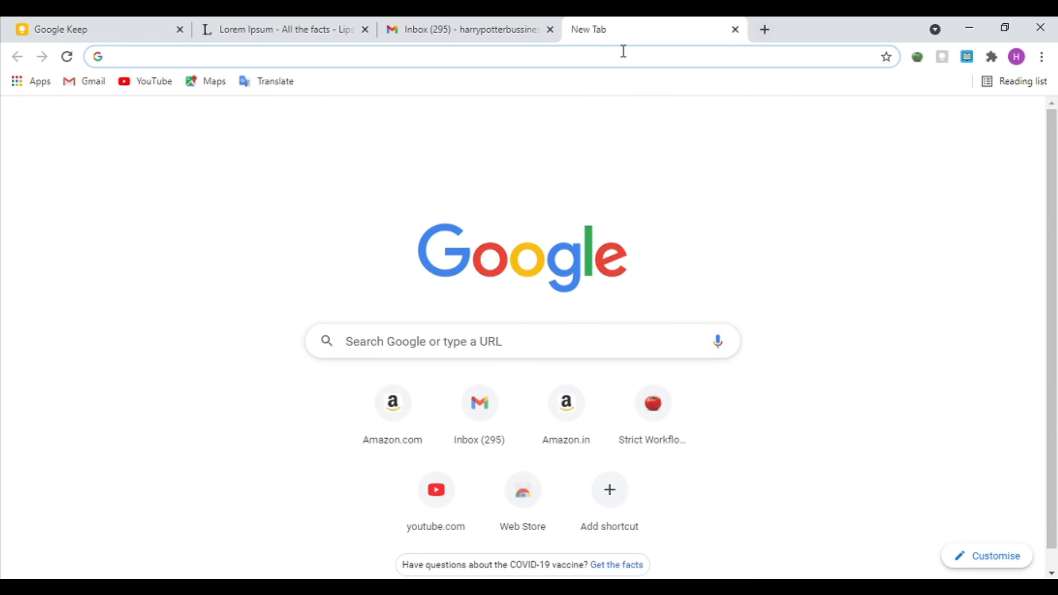
click(522, 491)
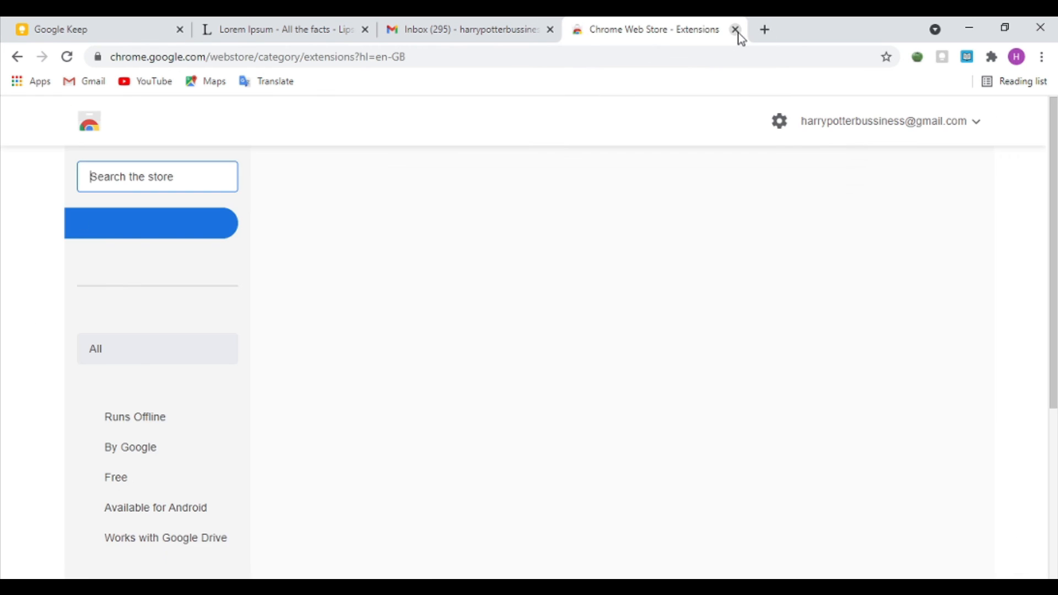
click(734, 29)
click(577, 29)
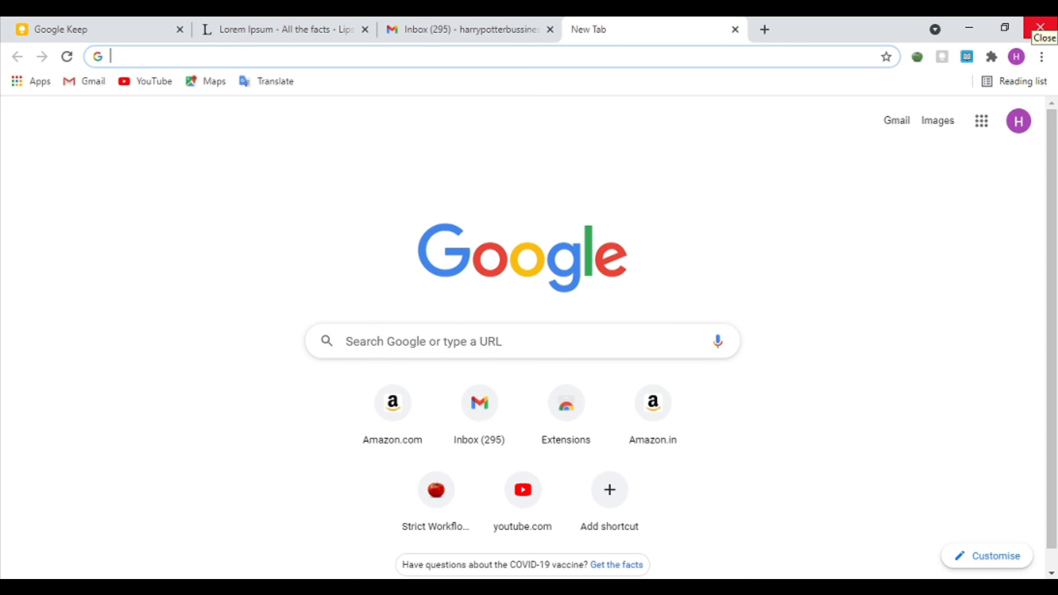
text(WEB STORE)
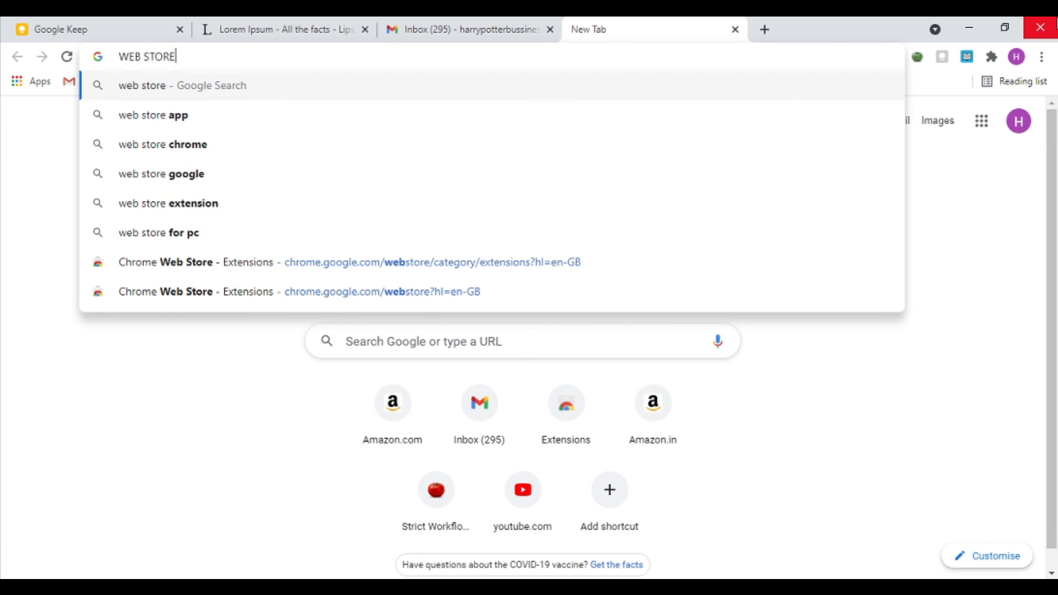
key(Return)
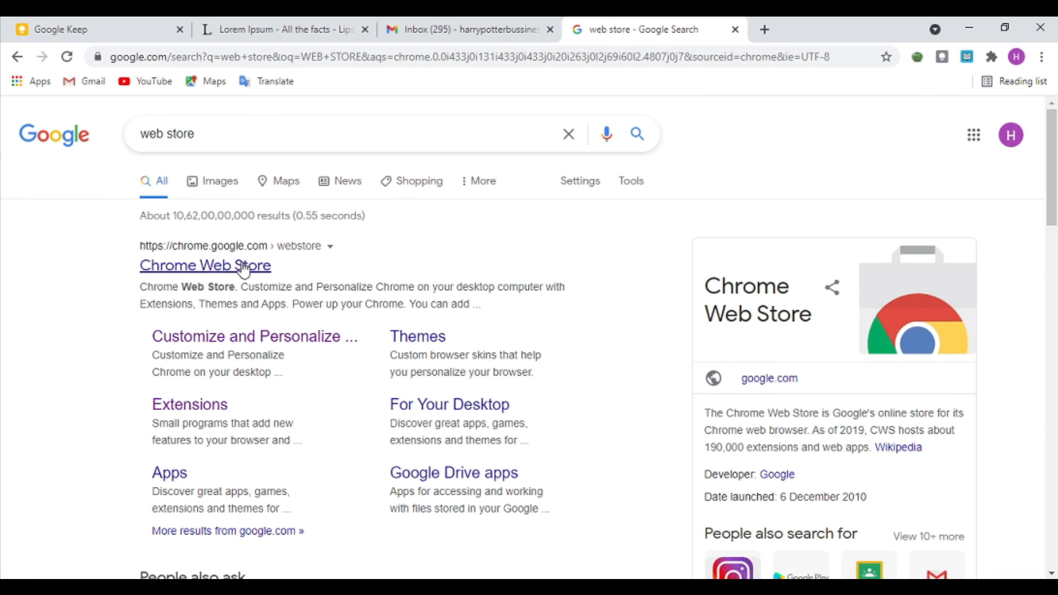
click(235, 269)
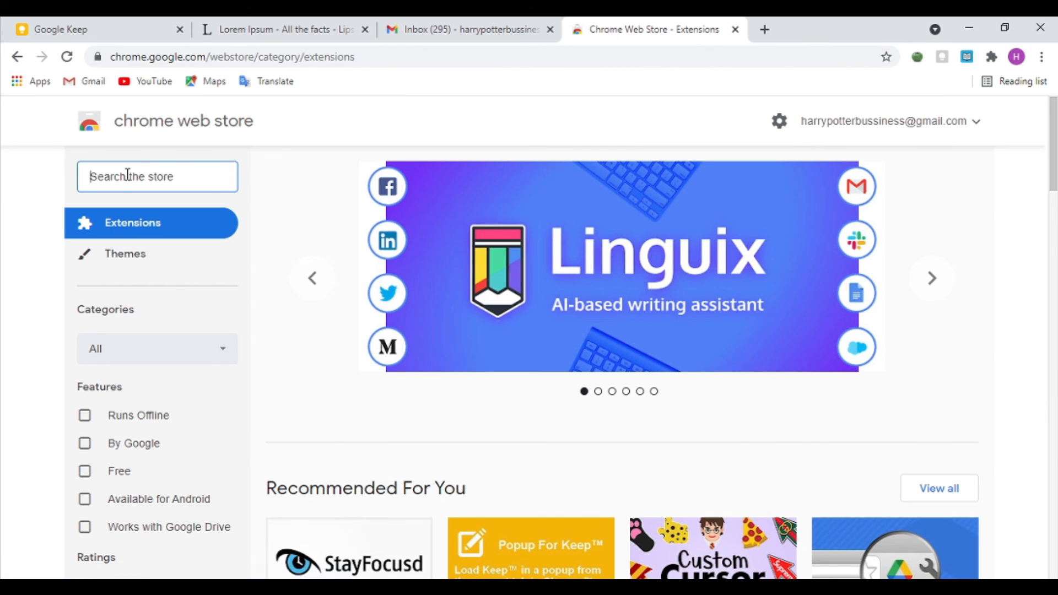
Step: Search the store for 'google keep', open the extension's page, then return to Lorem Ipsum
text(GOOG)
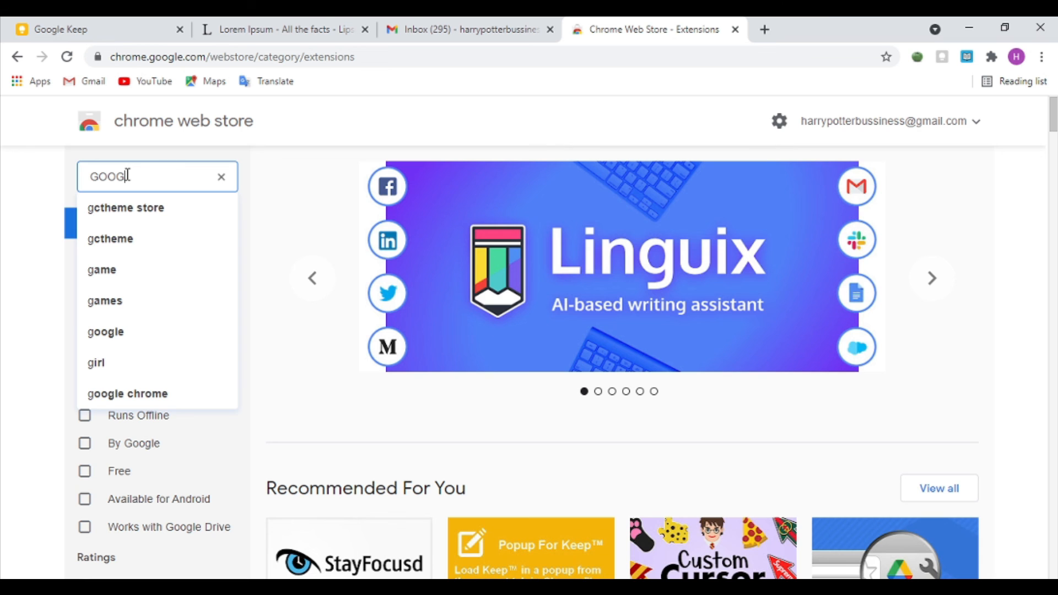
text(LE)
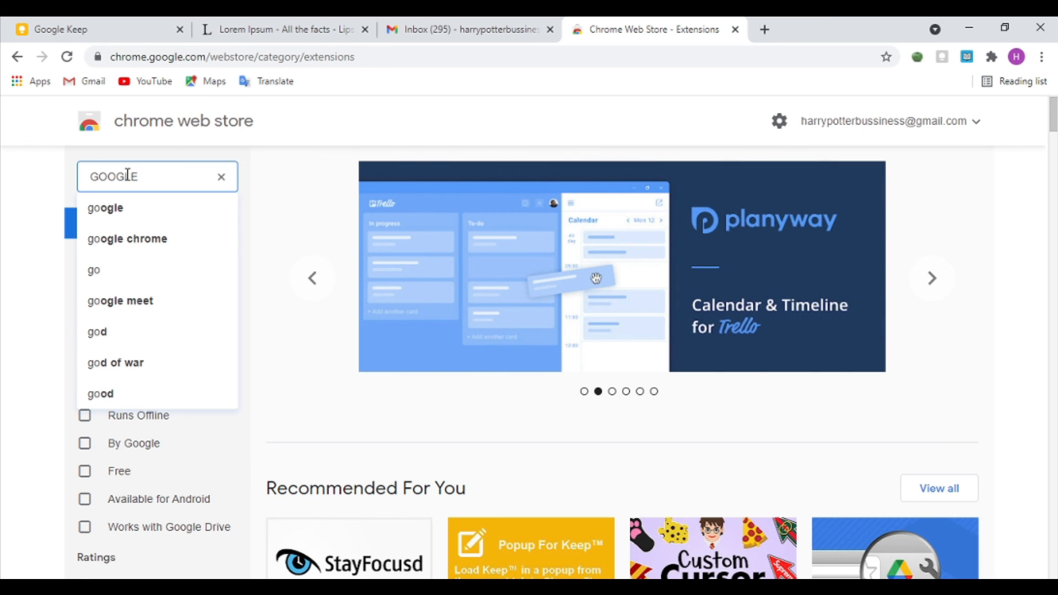
text( KEEP)
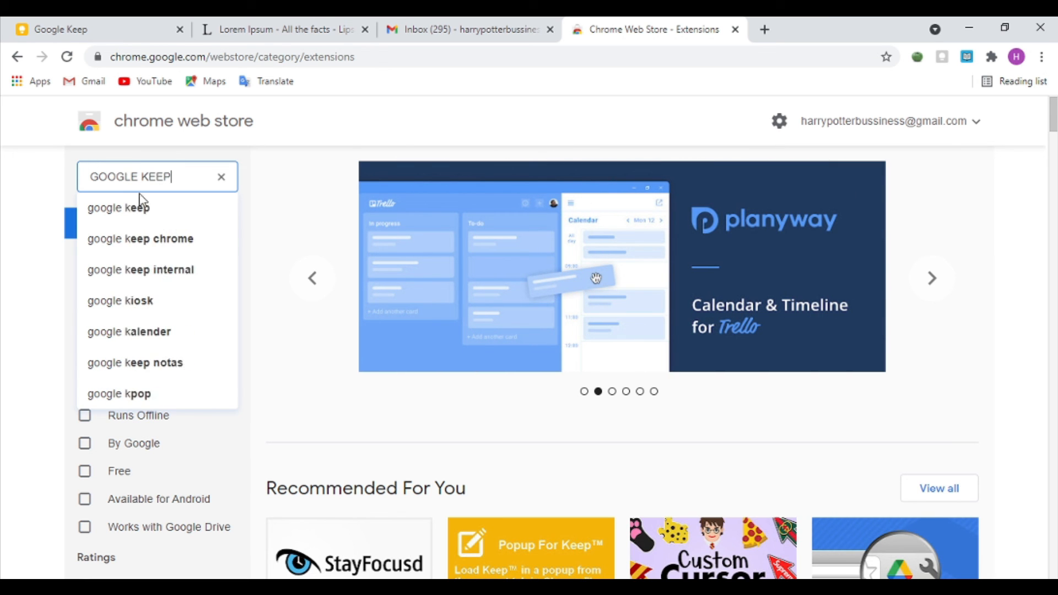
click(148, 207)
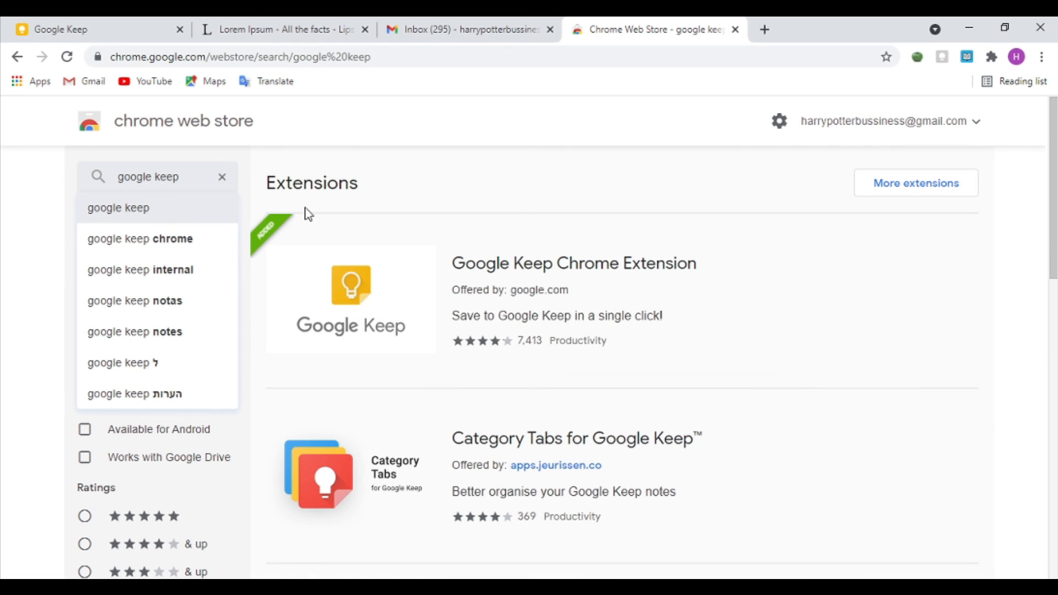
click(386, 298)
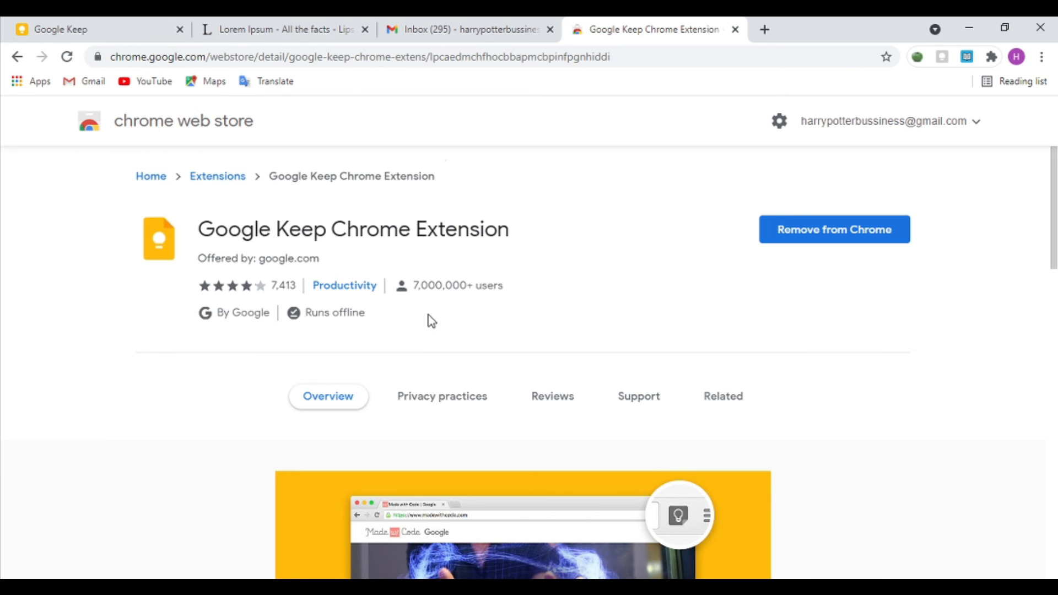
click(259, 19)
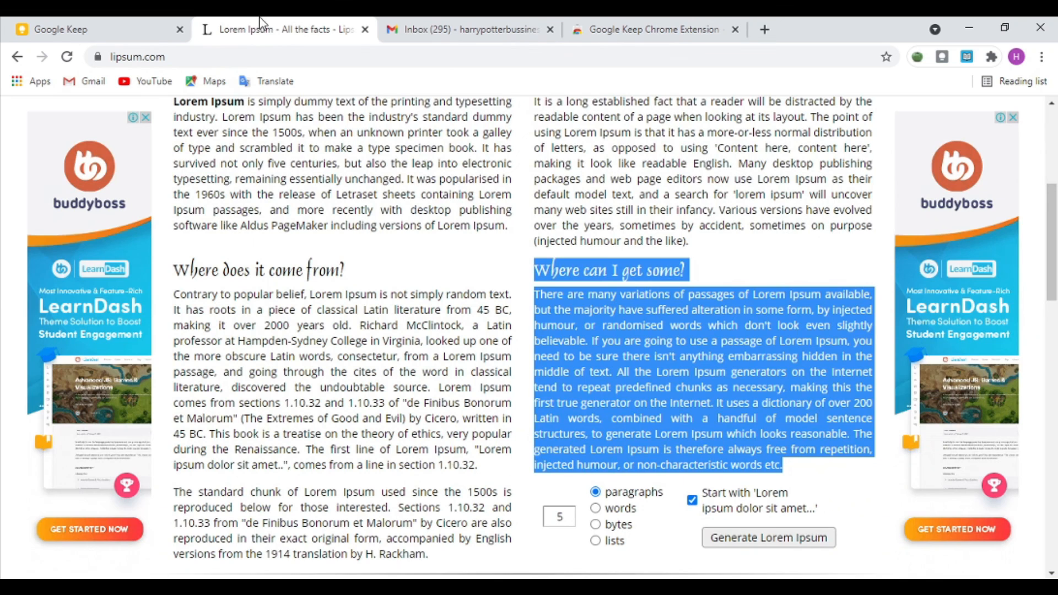
Step: Clip the lipsum.com page to Keep with the Save to Keep extension, adding the note 'KJSCFKADKDAV'
scroll(359, 205, up, 5)
click(365, 422)
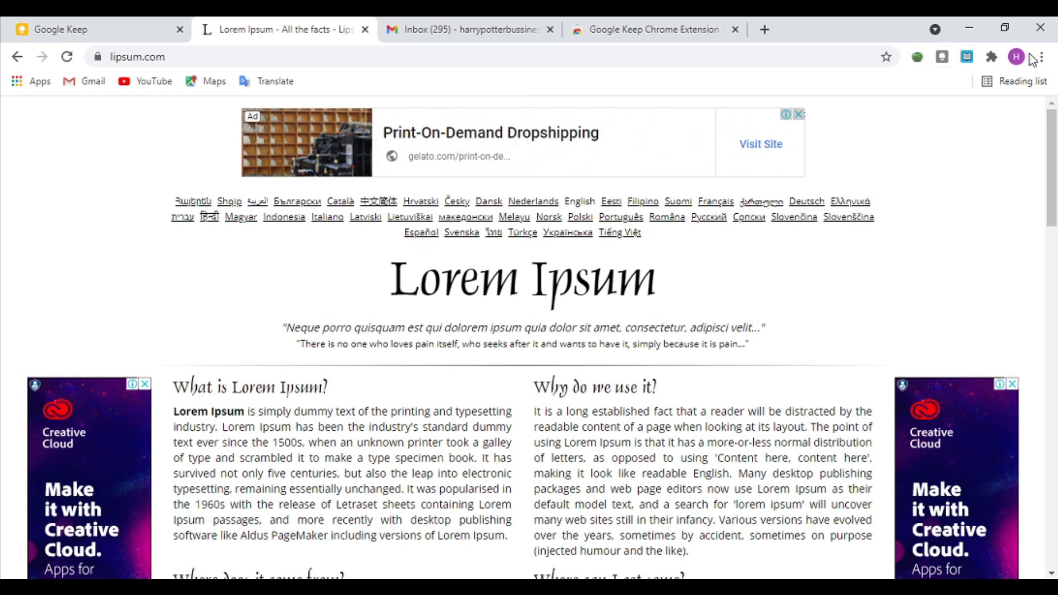
click(942, 59)
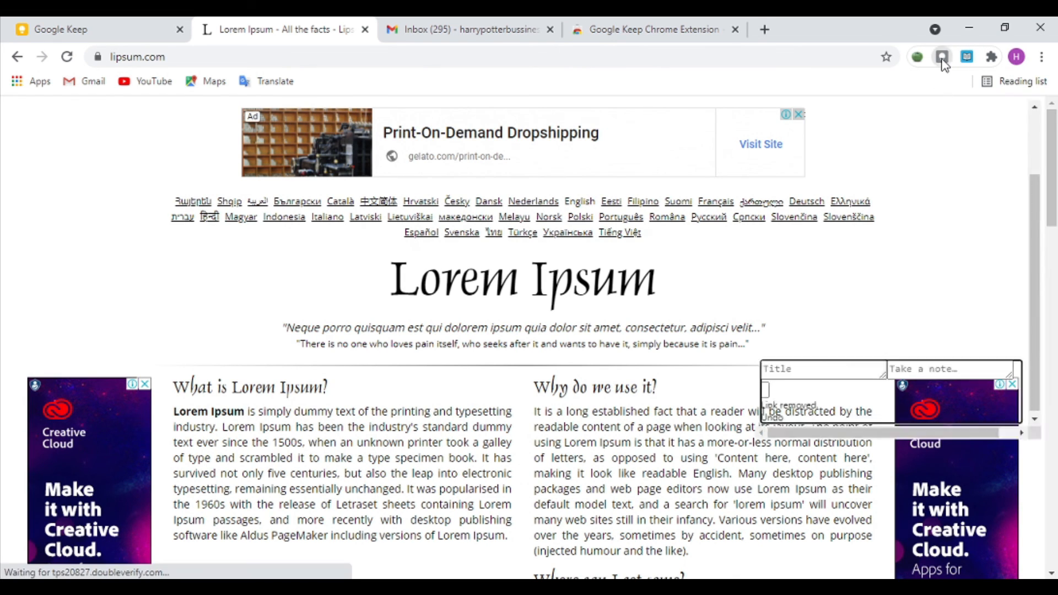
text(KJSCFKADKDAV)
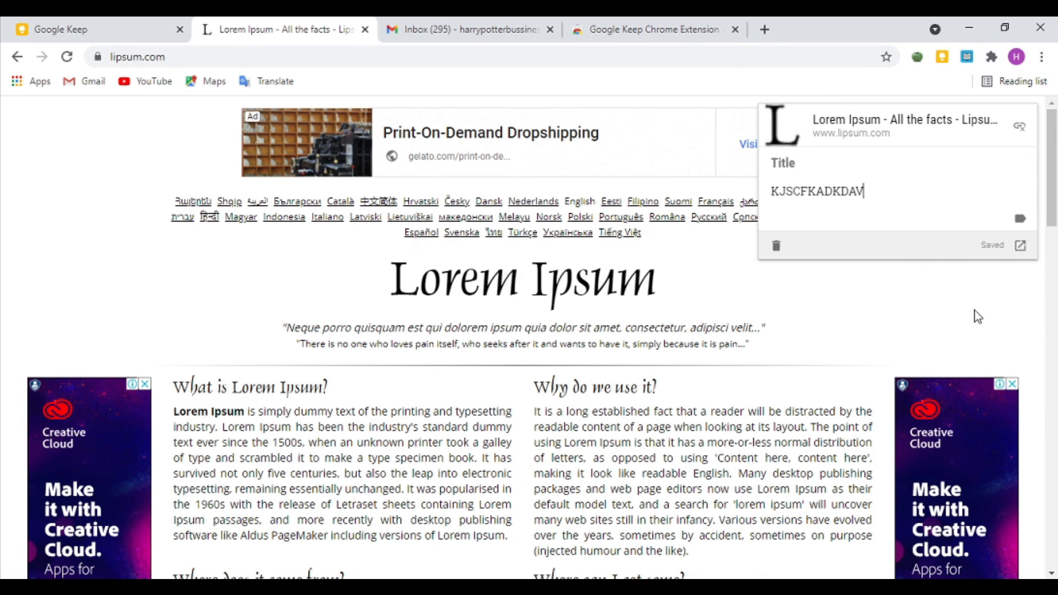
click(934, 293)
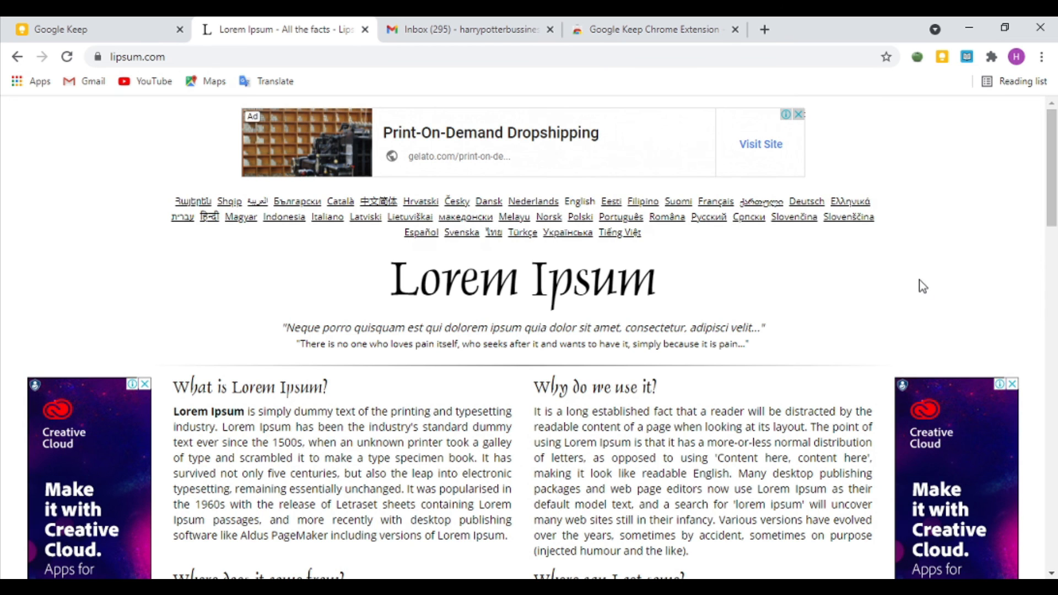
Step: Open the saved lipsum note on the Keep board to view its lipsum.com link and 'KJSCFKADKDAV' text
click(52, 23)
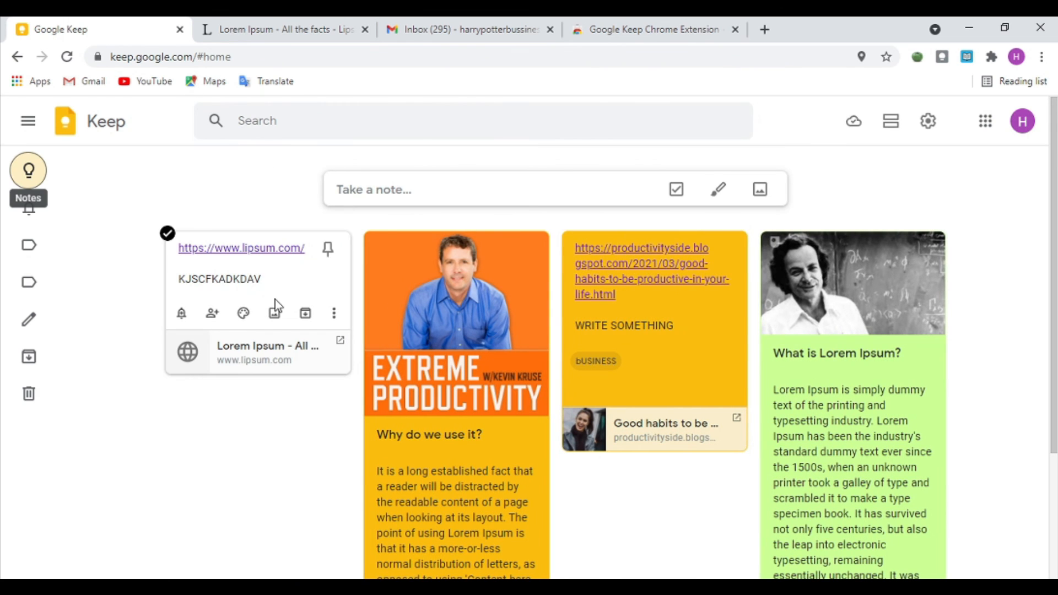
click(302, 272)
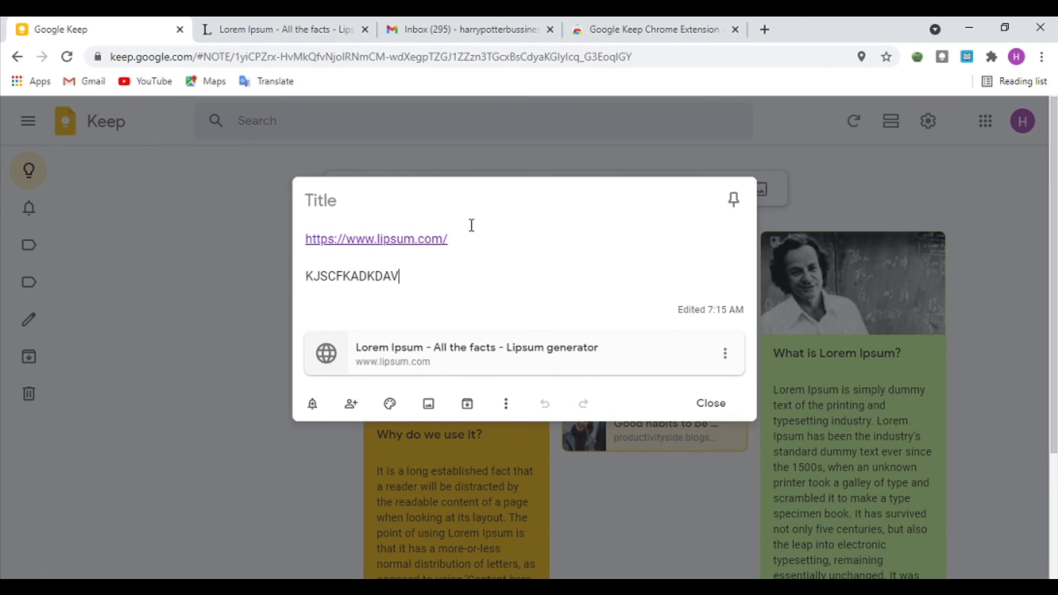
drag(477, 241, 282, 219)
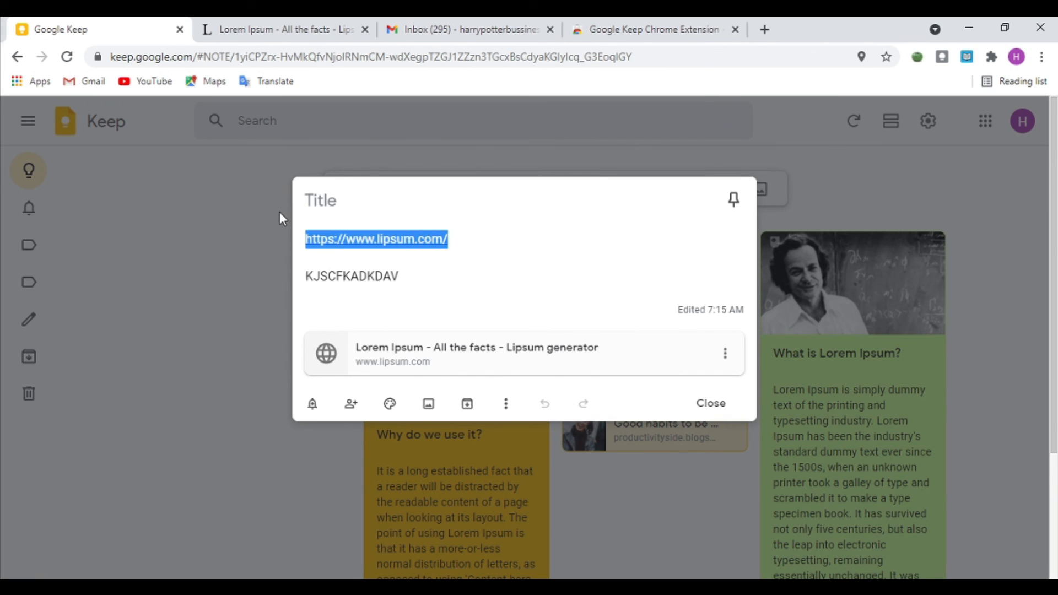
click(558, 280)
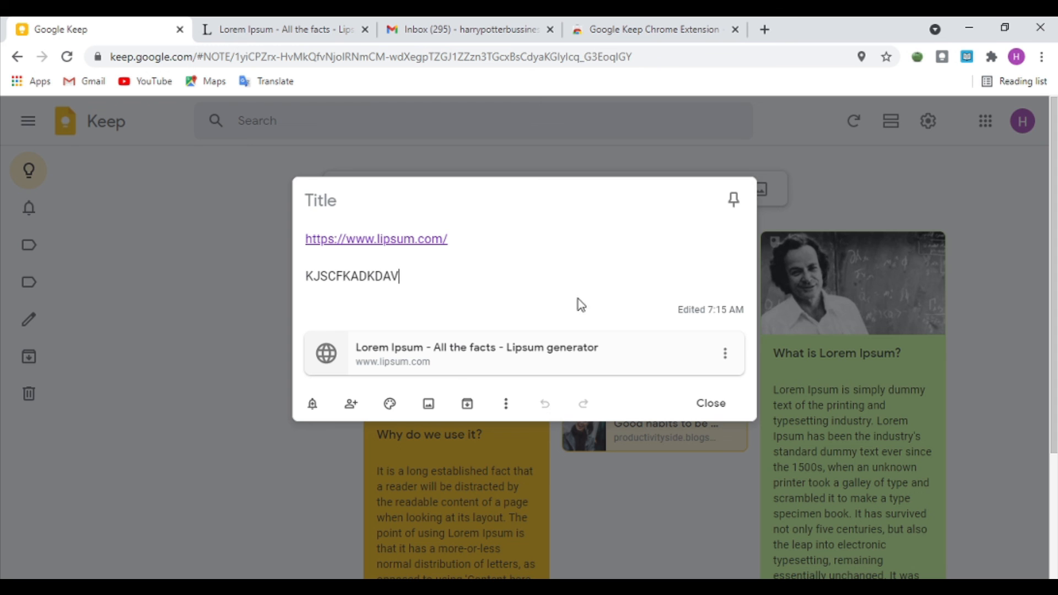